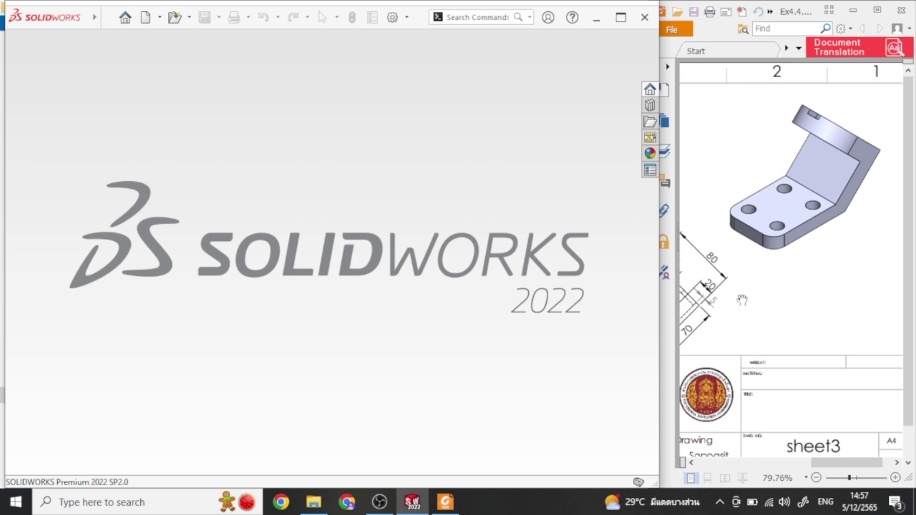
Create a new blank Part document, with the reference PDF panned to the dimensioned profile view.
left_click_drag(742, 300, 874, 253)
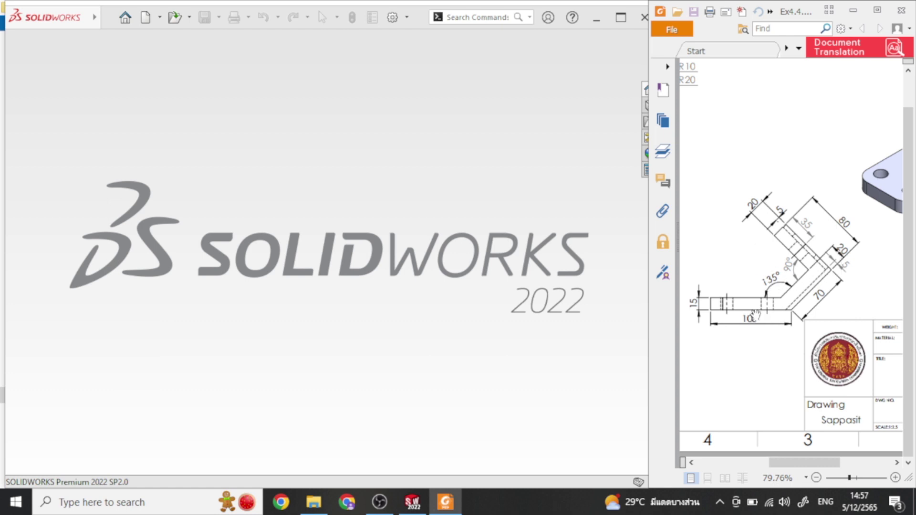
left_click_drag(848, 237, 697, 266)
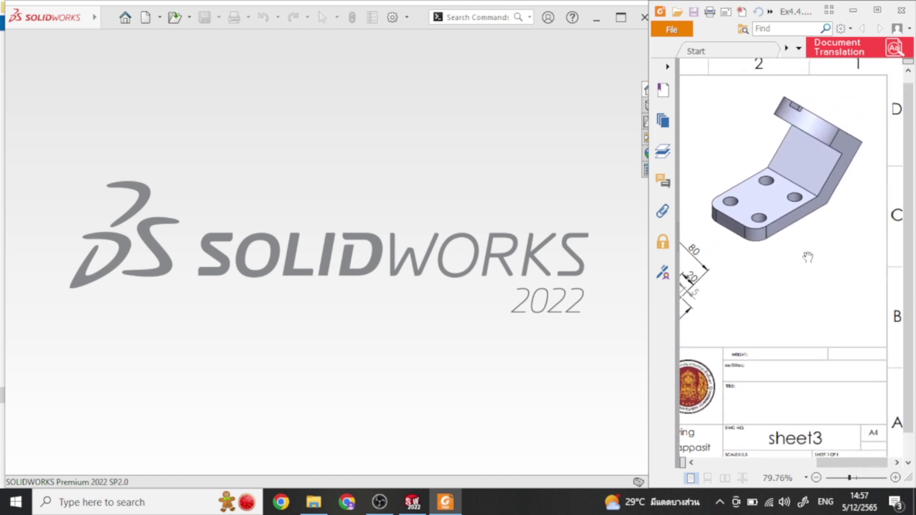
left_click(146, 19)
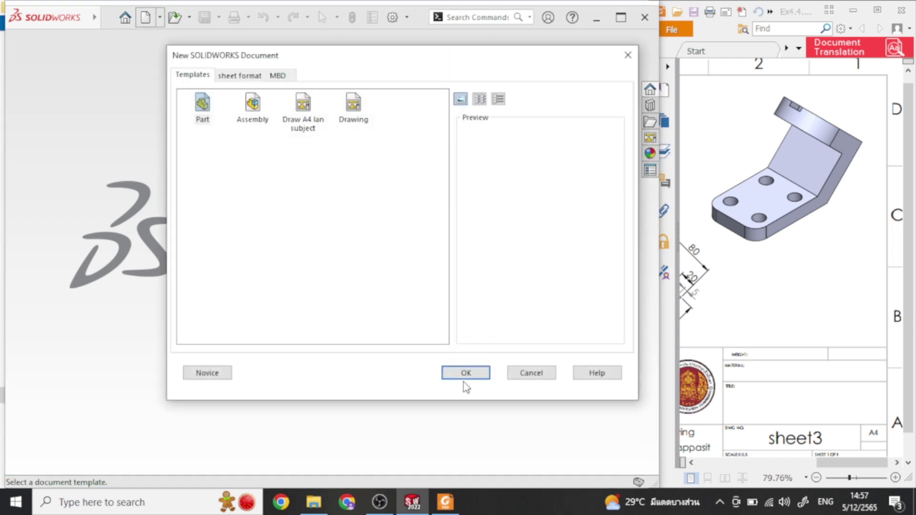
left_click(464, 377)
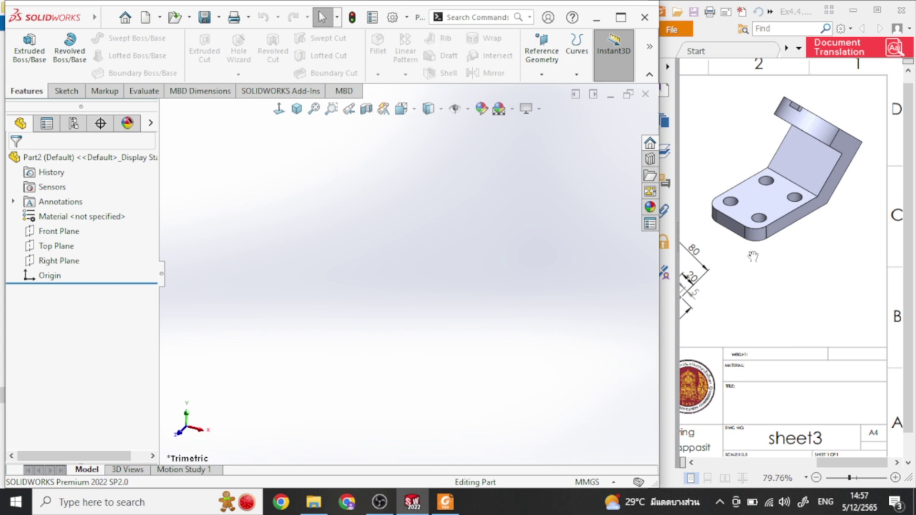
left_click_drag(757, 256, 895, 232)
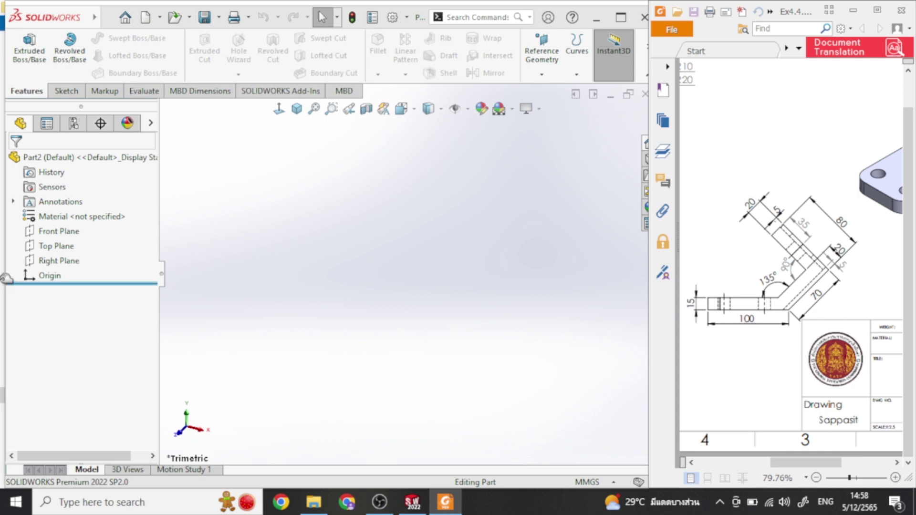
On the Right Plane, draw the base line, angled leg and flange outer edge from the origin.
left_click(59, 261)
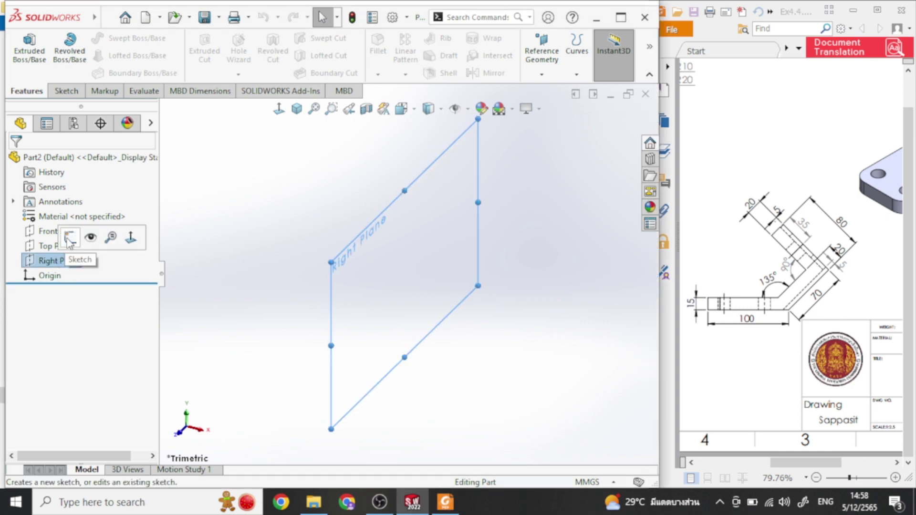
left_click(69, 238)
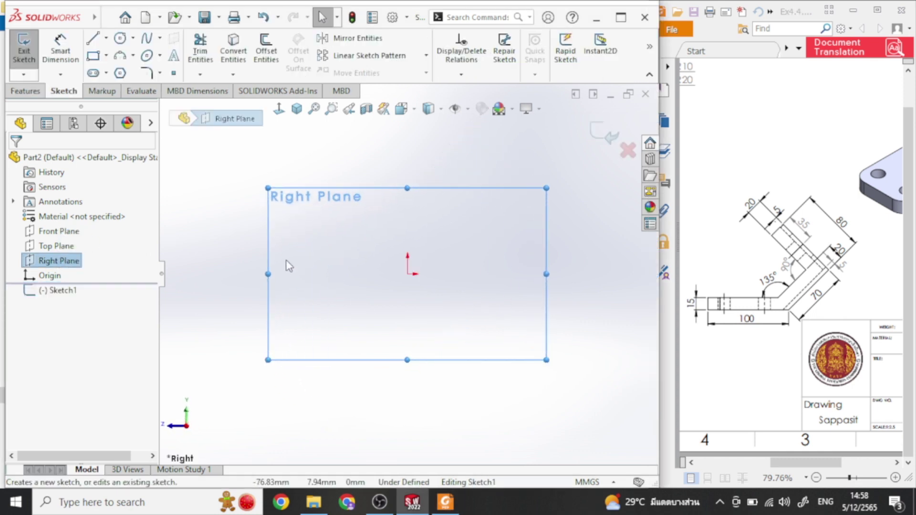
left_click(93, 39)
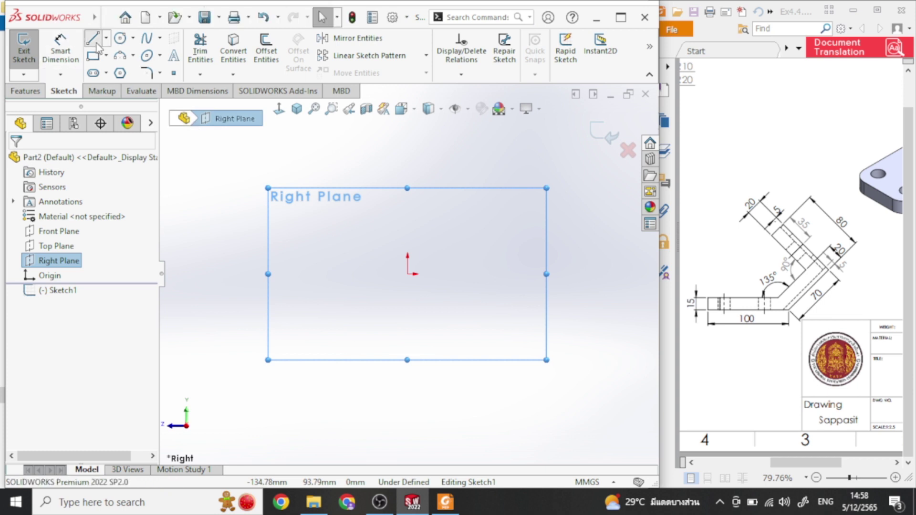
key("z")
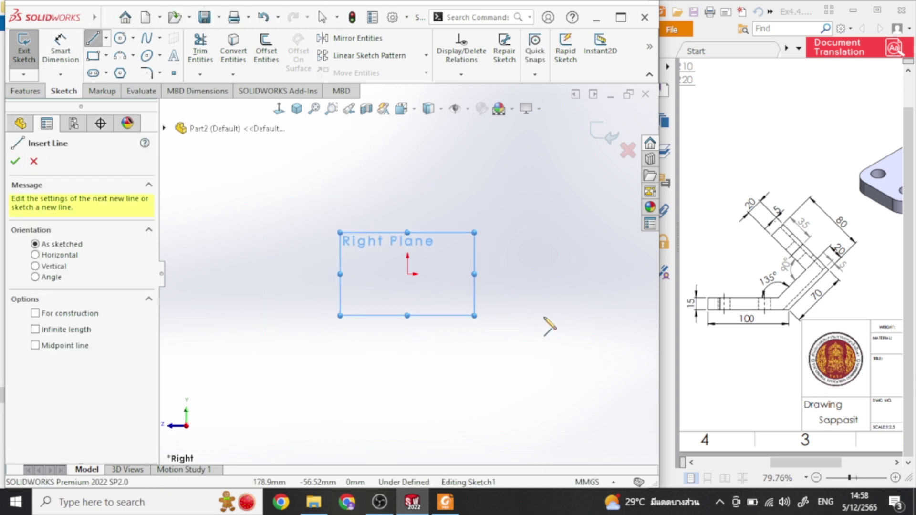
left_click(408, 274)
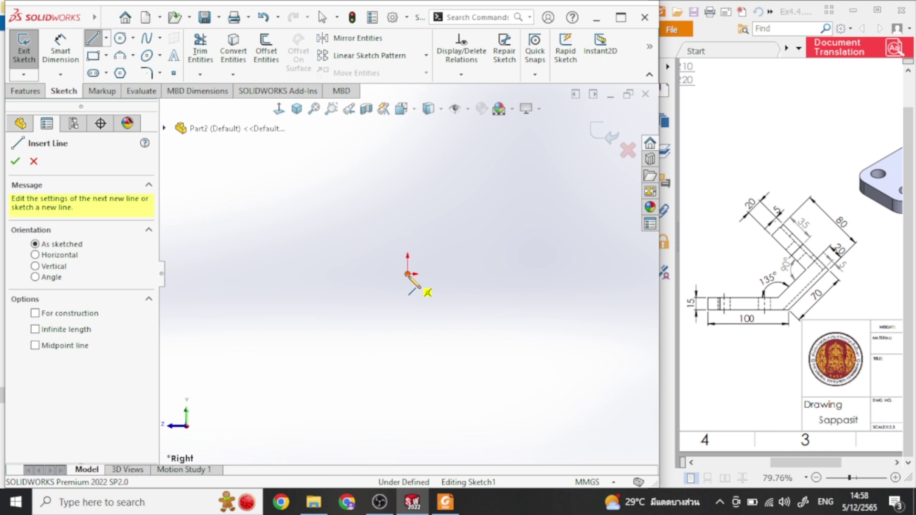
left_click(517, 274)
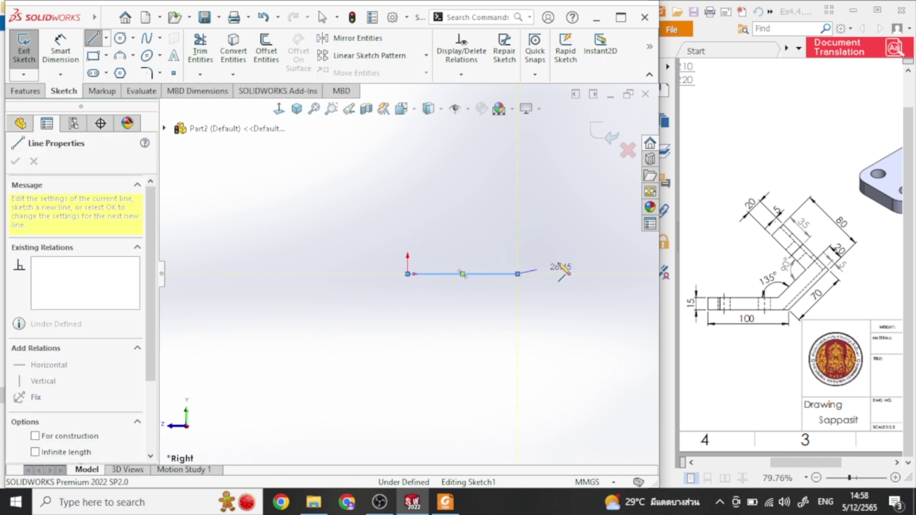
left_click(599, 202)
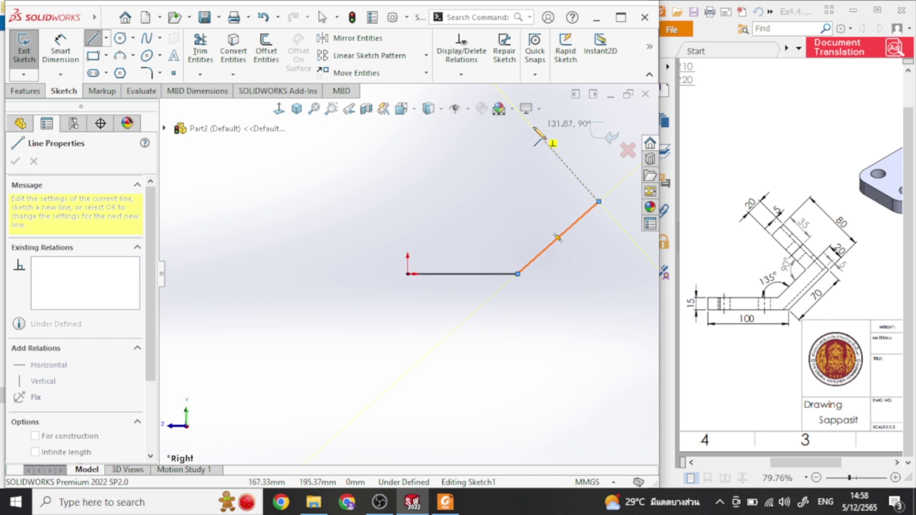
left_click(533, 128)
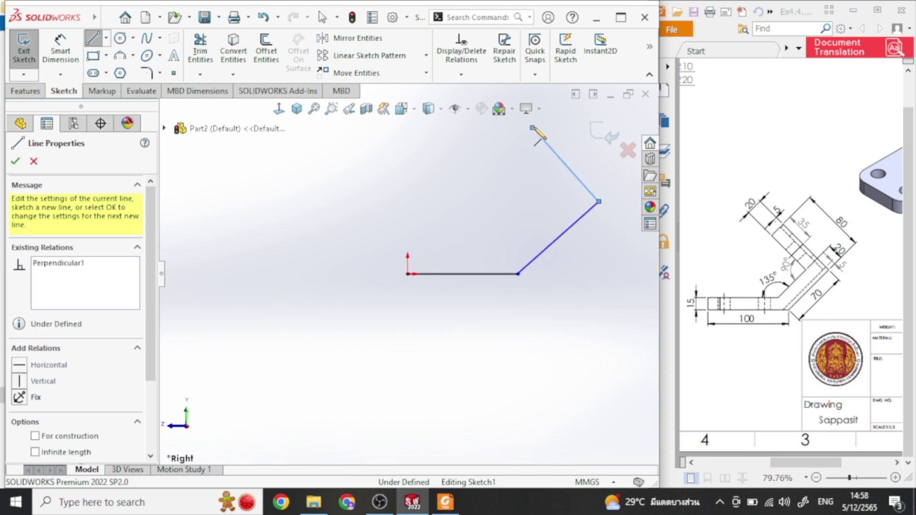
Draw the flange top and the inner flange, diagonal and horizontal lines to close the profile.
left_click(518, 141)
left_click(563, 192)
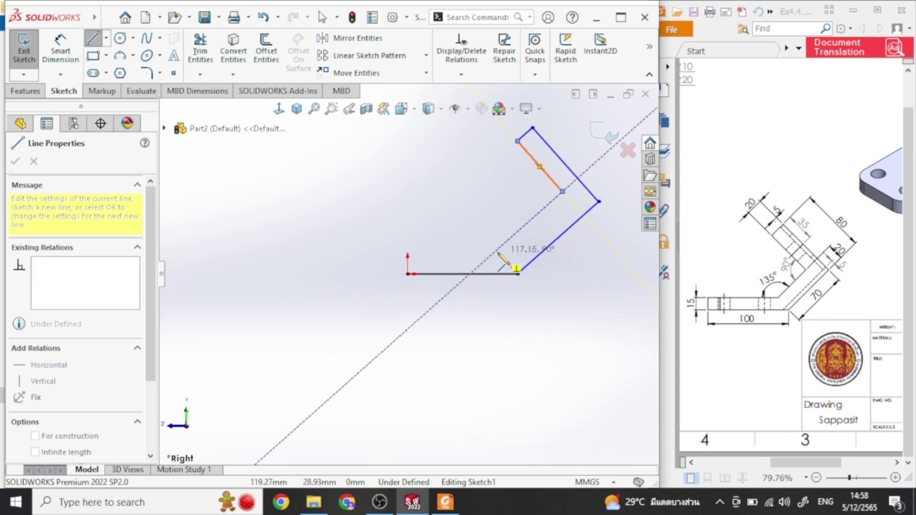
left_click(496, 250)
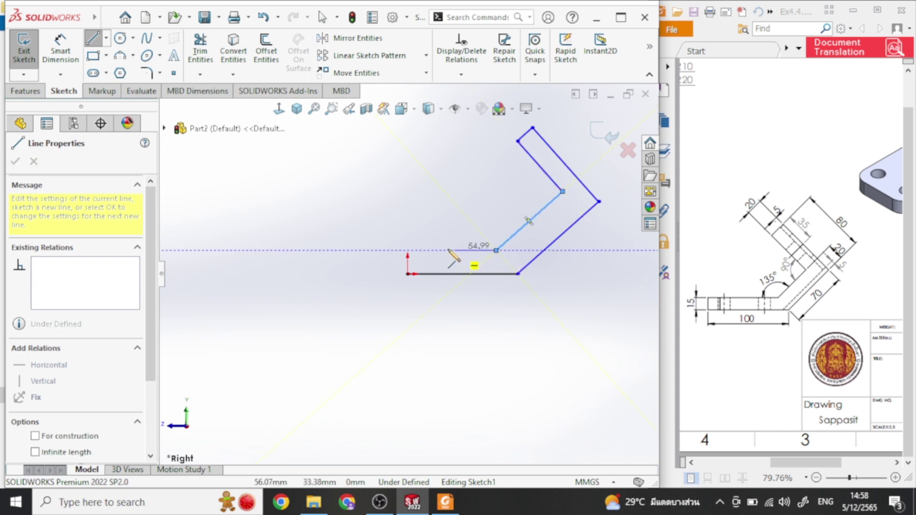
left_click(408, 250)
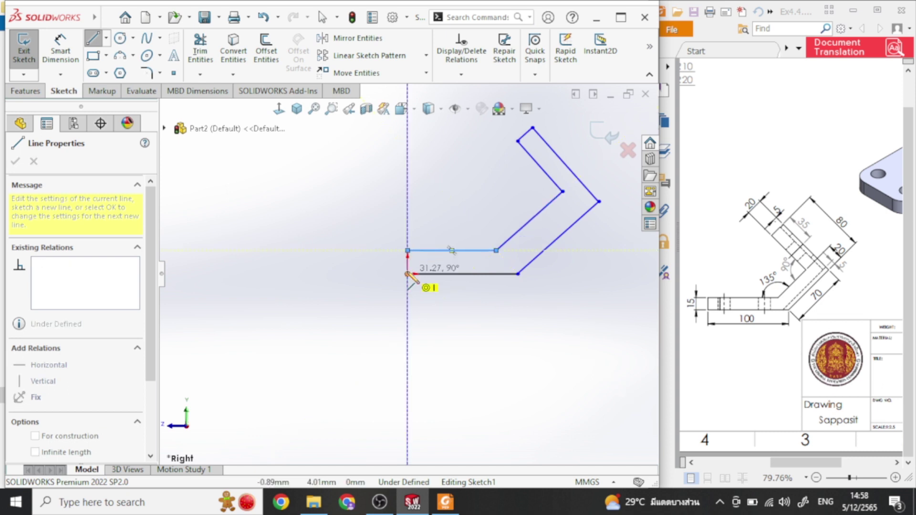
left_click(408, 274)
right_click(375, 182)
left_click(403, 190)
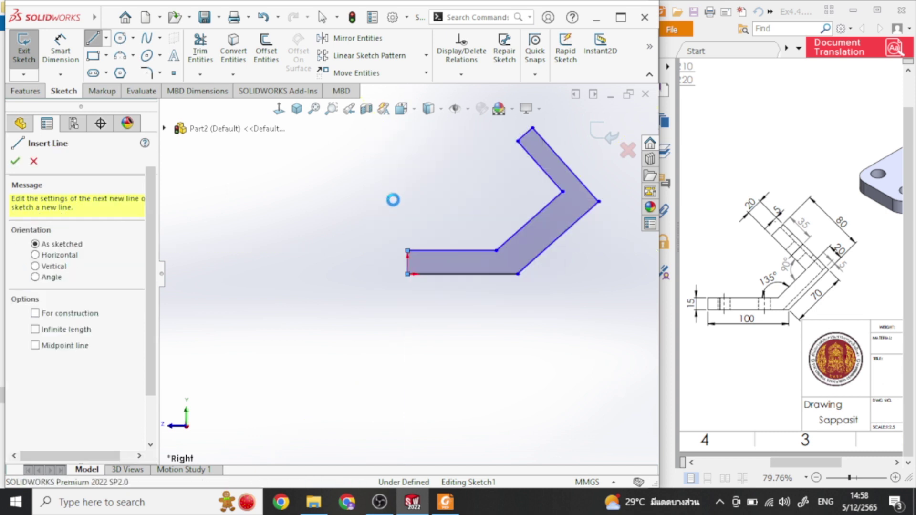
key("z")
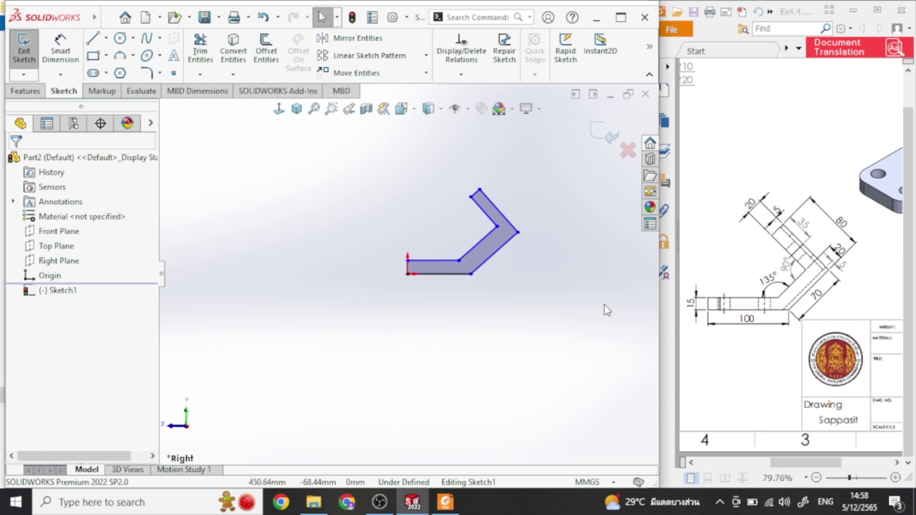
Dimension the upright flange with 80 mm length and 20 mm width.
left_click(61, 39)
scroll(481, 201, "down", 3)
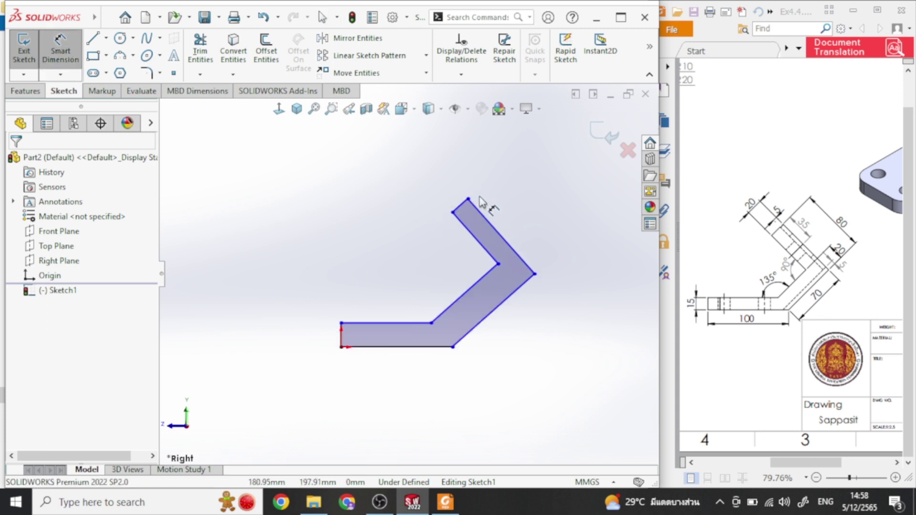
left_click(462, 205)
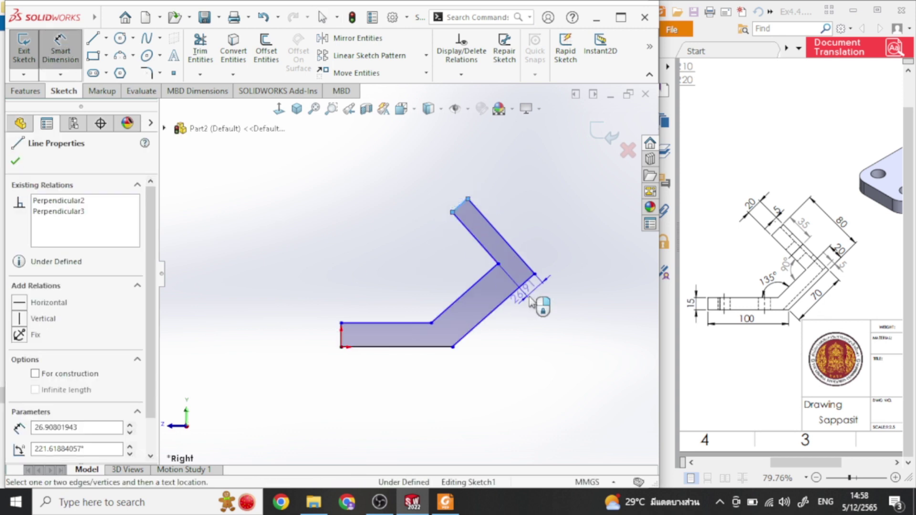
left_click(529, 279)
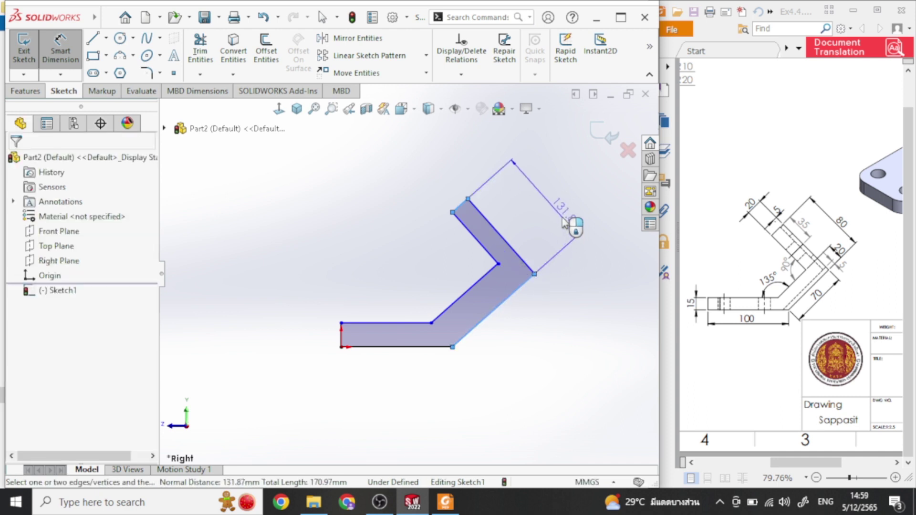
left_click(565, 221)
type("80")
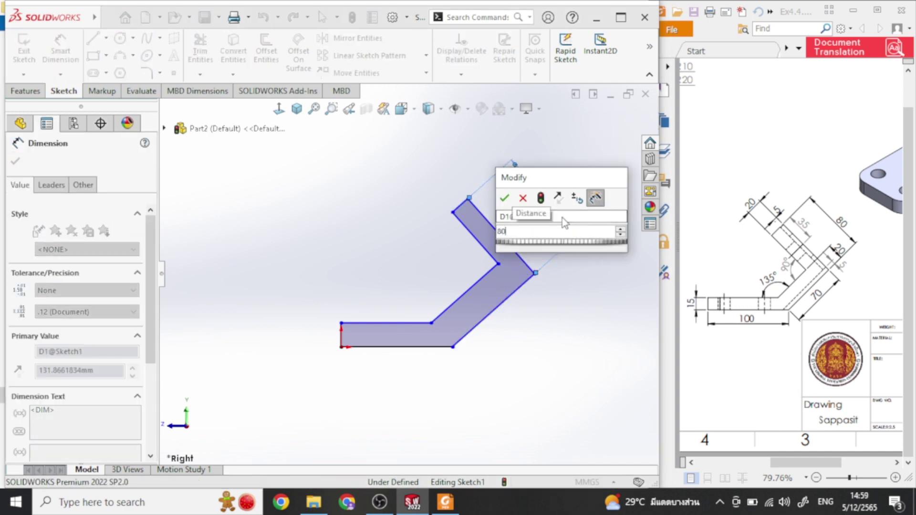
key("Return")
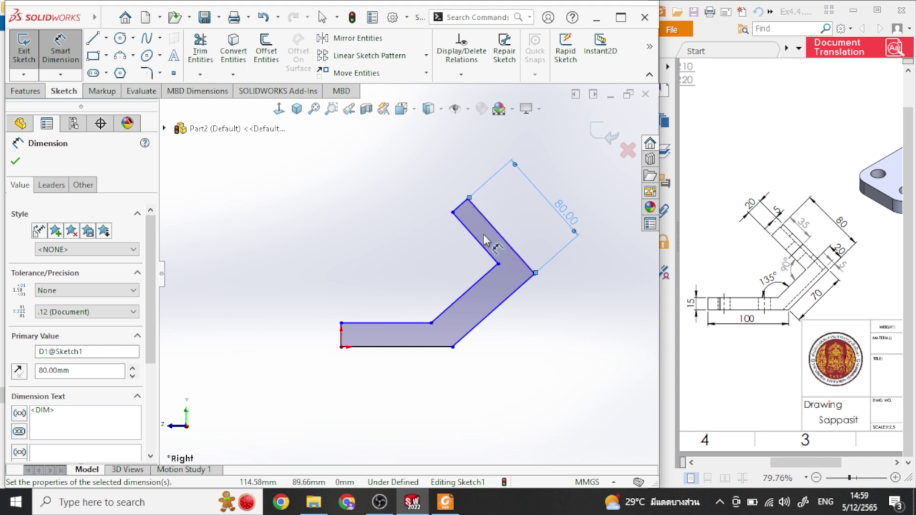
left_click(489, 220)
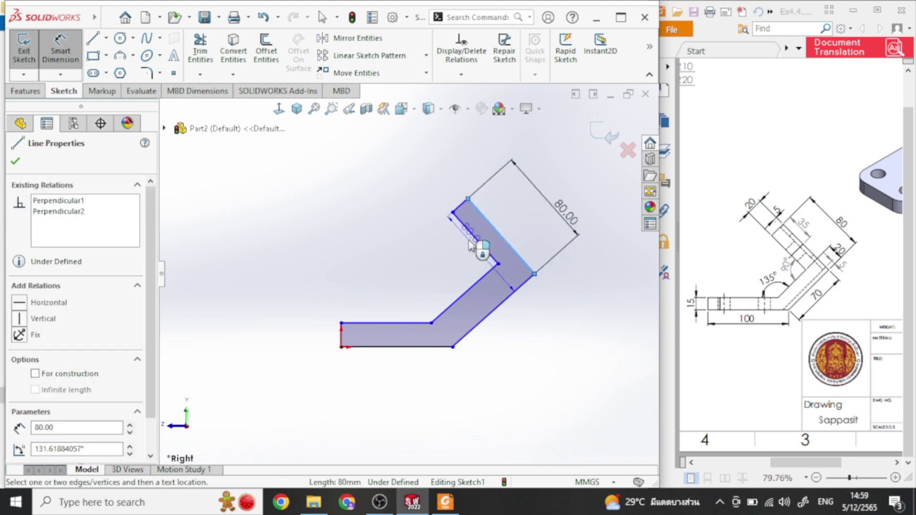
left_click(452, 212)
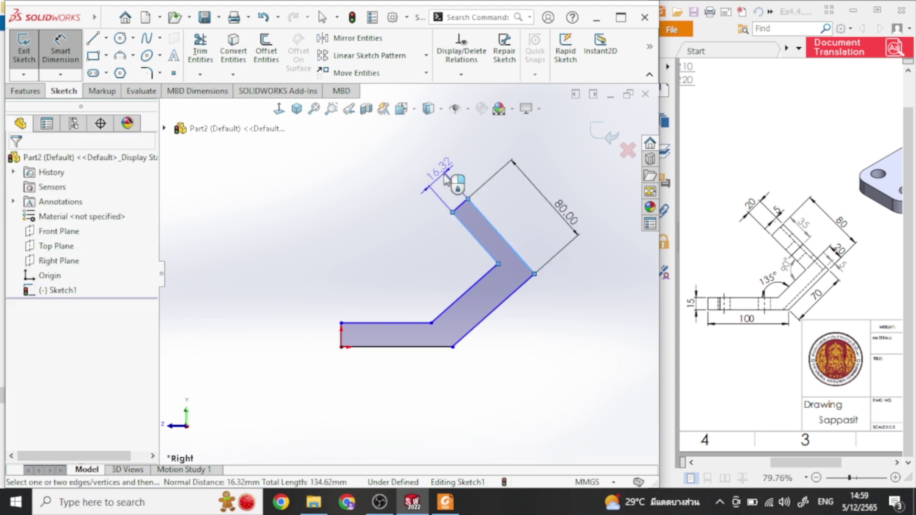
left_click(445, 179)
type("20")
key("Return")
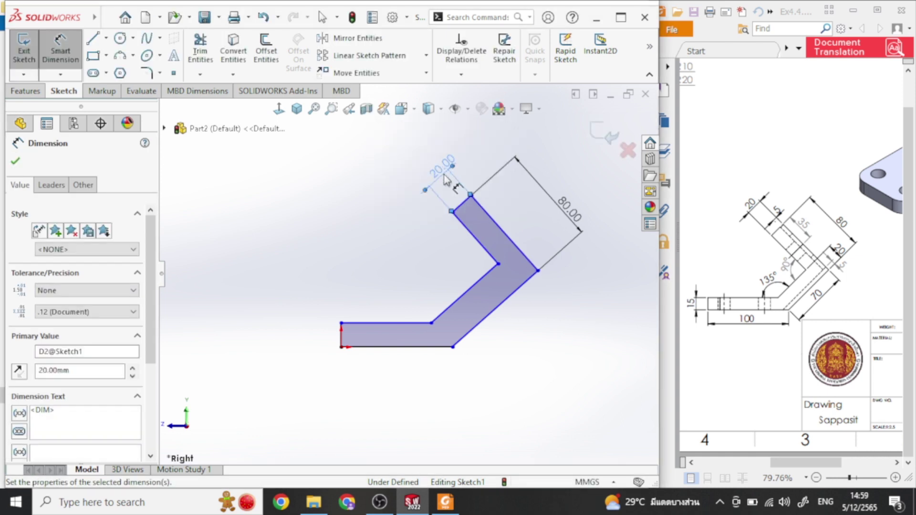
Dimension the angled leg with 20 mm thickness and 70 mm length.
left_click(489, 274)
left_click(504, 301)
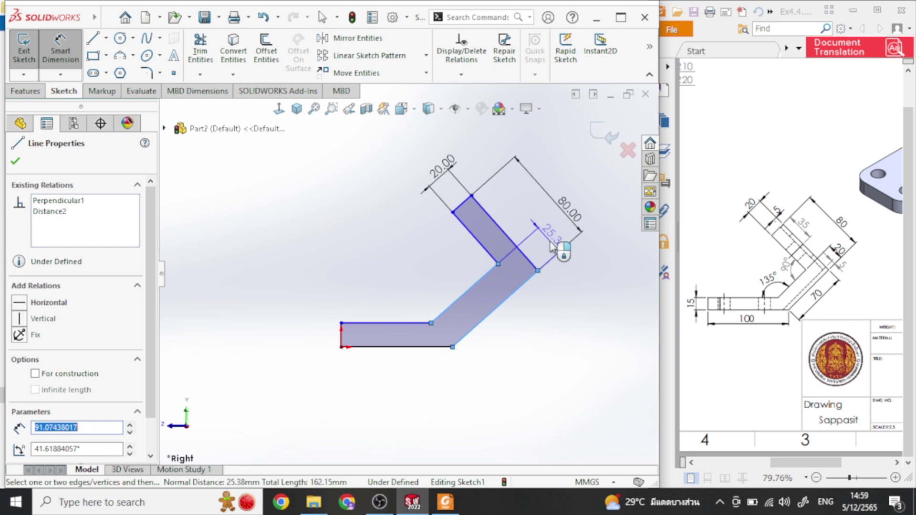
left_click(552, 246)
type("20")
key("Return")
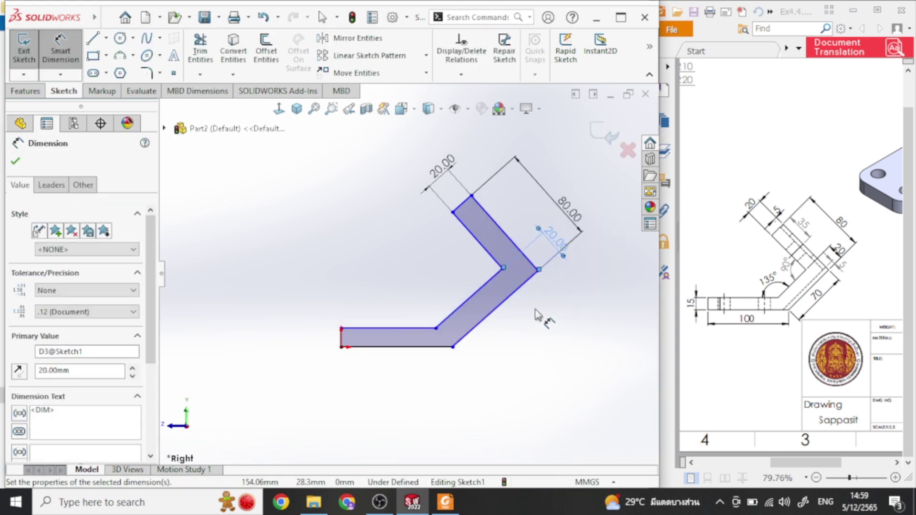
left_click(533, 263)
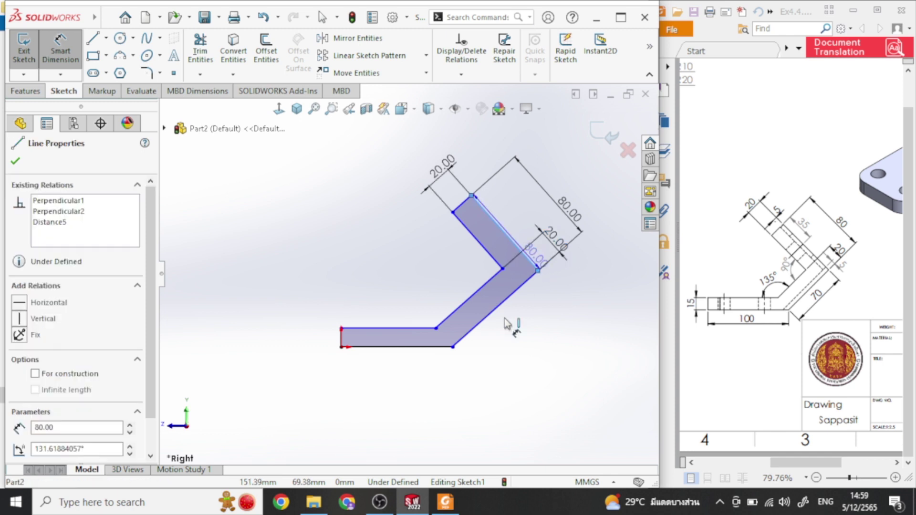
left_click(453, 347)
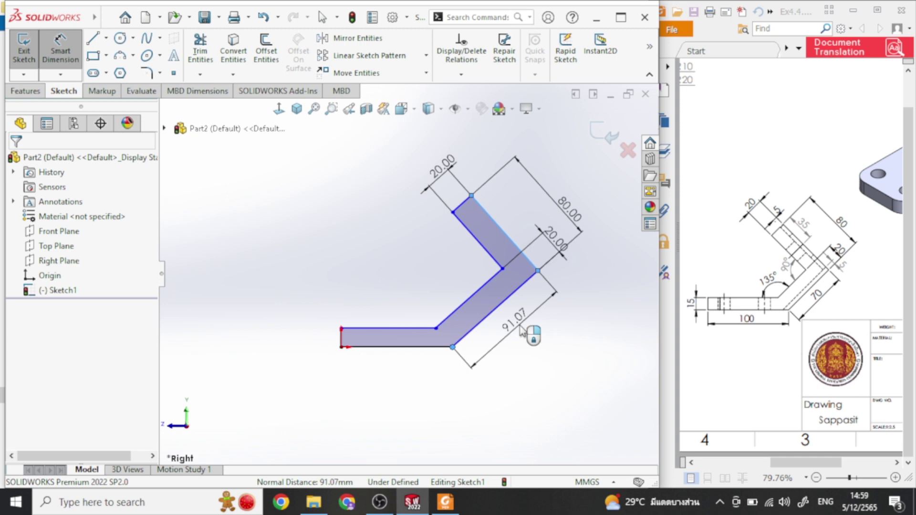
left_click(522, 331)
type("70")
key("Escape")
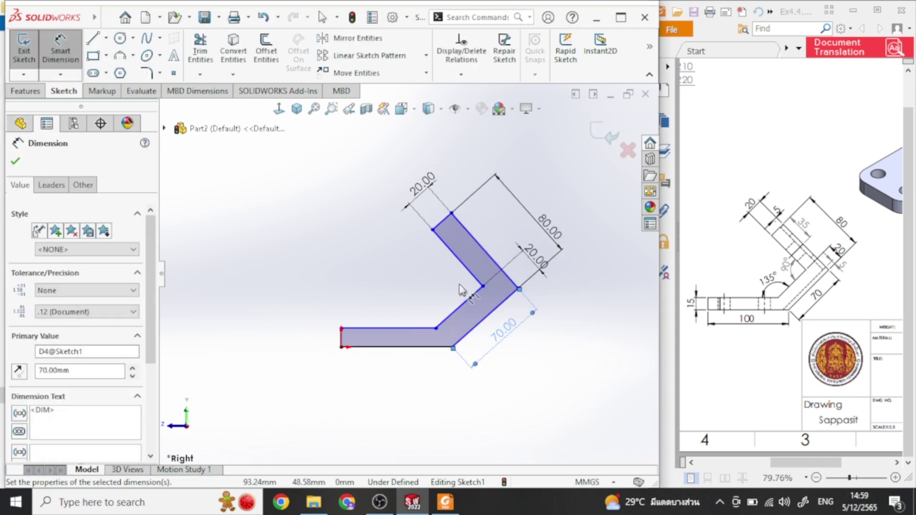
Add the 90° inner angle as driven and the 135° bend angle.
left_click(472, 274)
left_click(468, 294)
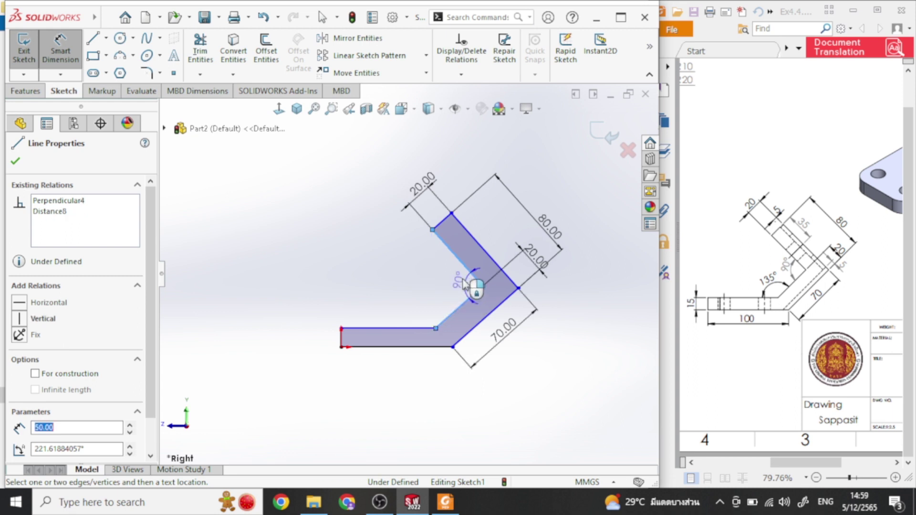
left_click(456, 276)
left_click(524, 185)
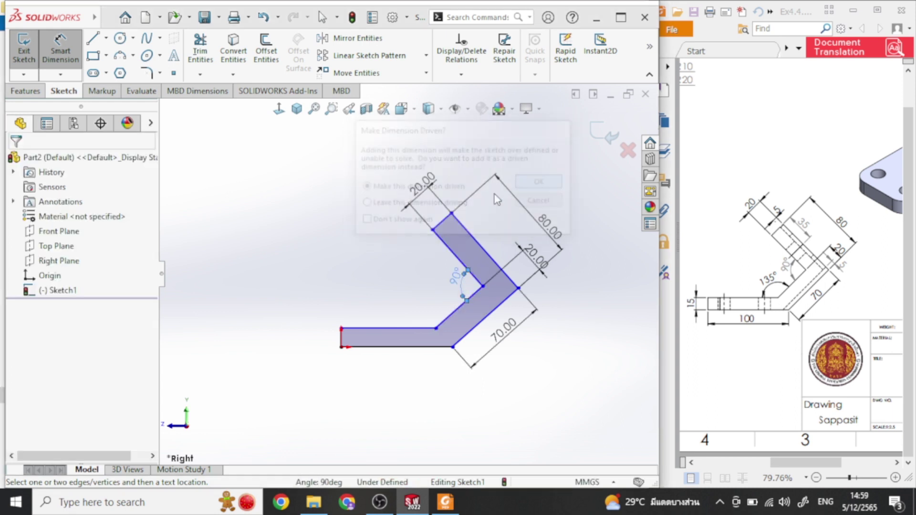
left_click(428, 328)
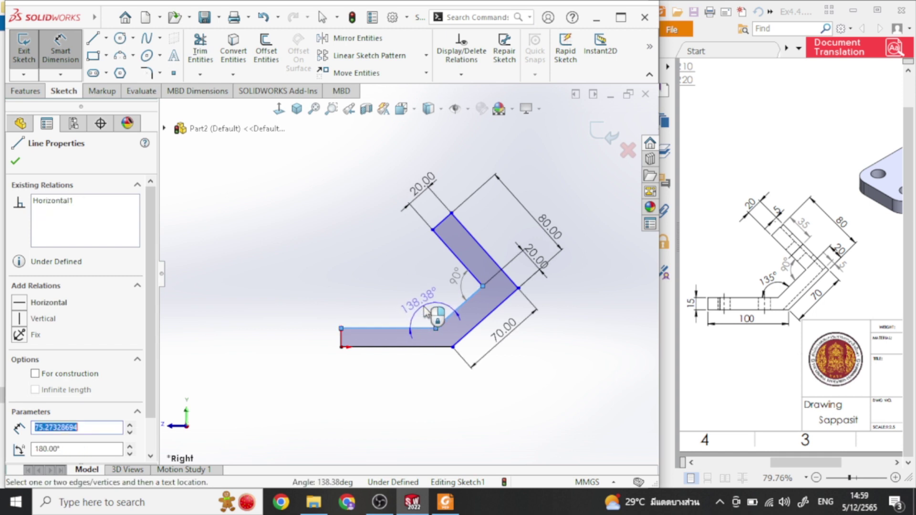
left_click(422, 312)
type("15")
key("BackSpace")
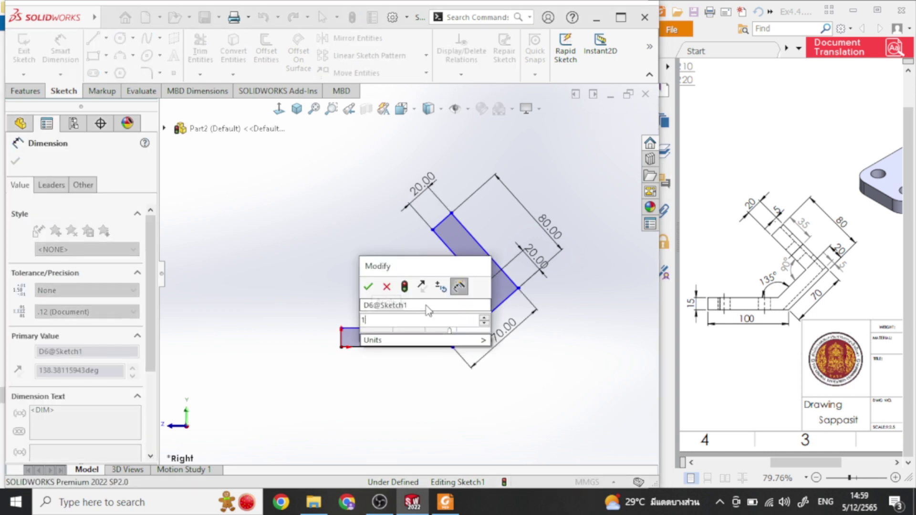
key("Return")
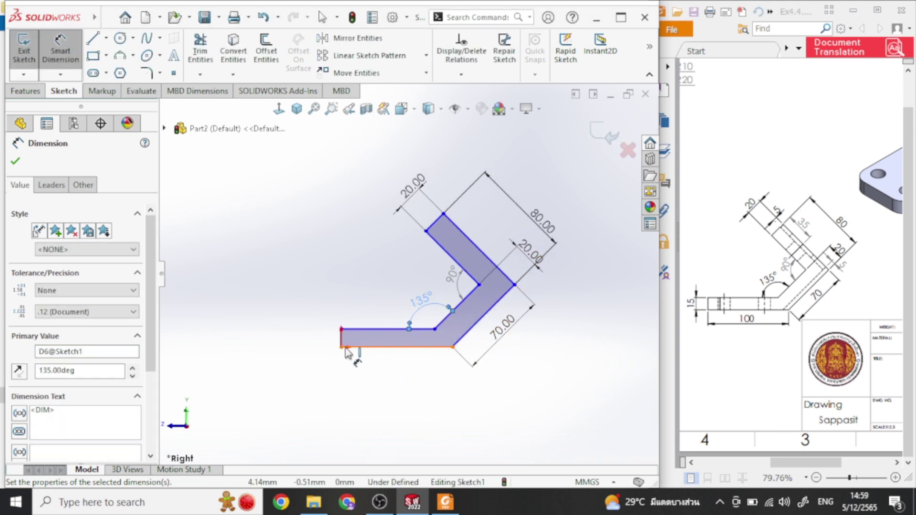
Dimension the base with 15 mm thickness and 100 mm length.
left_click(396, 334)
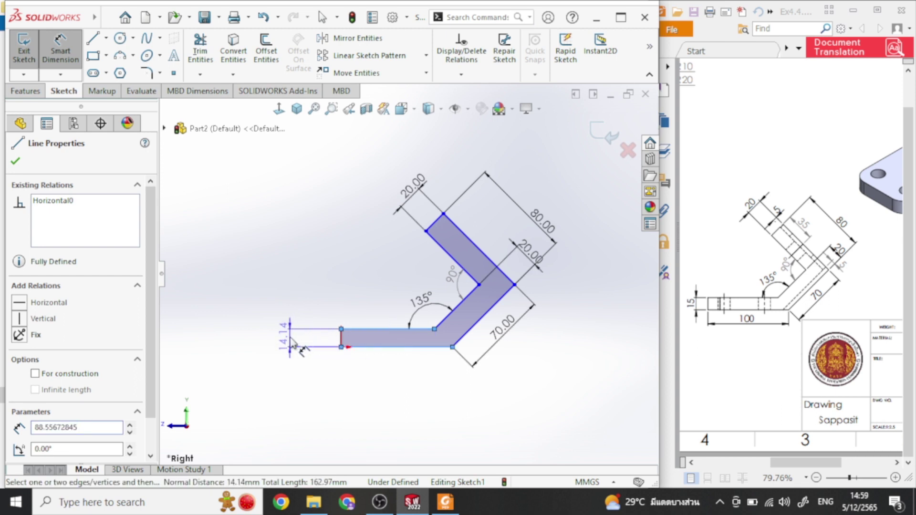
left_click(296, 339)
type("15")
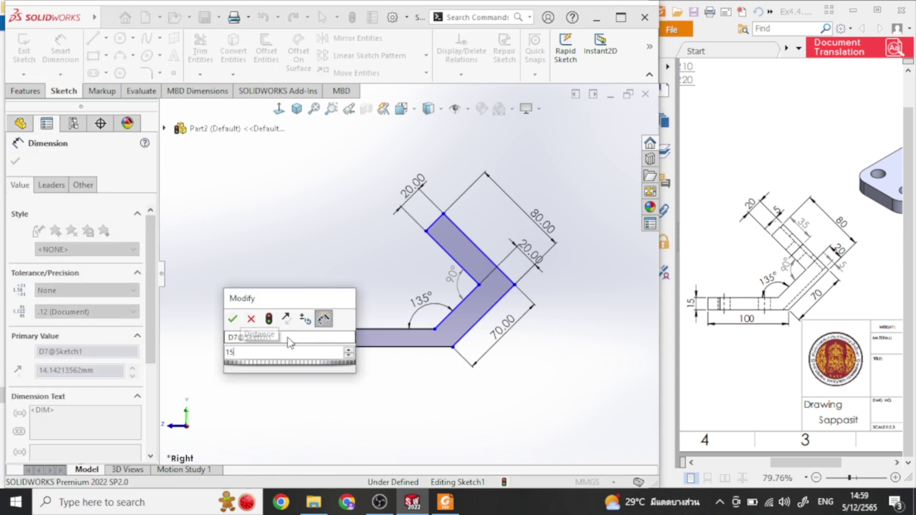
key("Return")
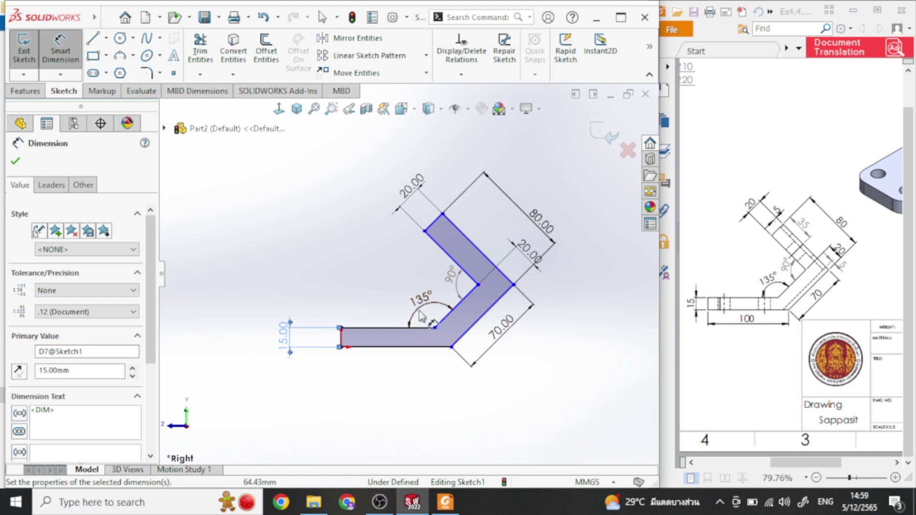
left_click(408, 352)
left_click(410, 366)
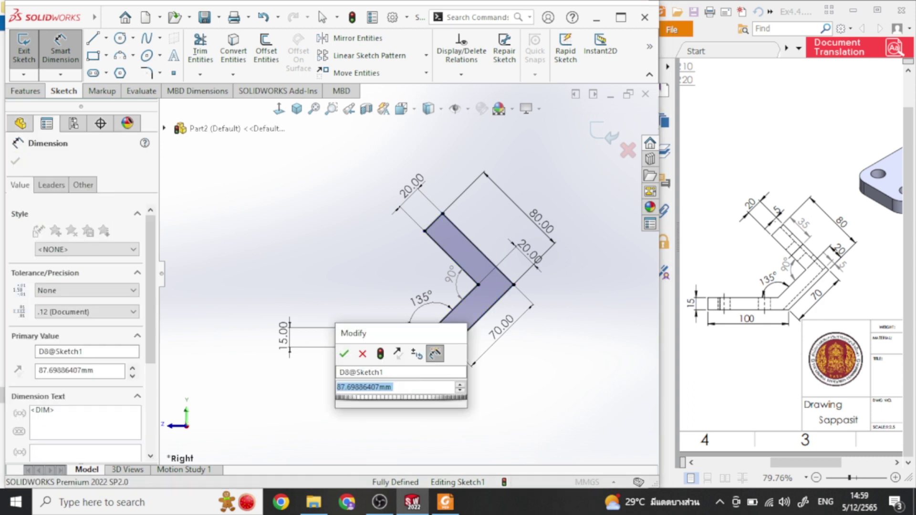
type("100")
key("Return")
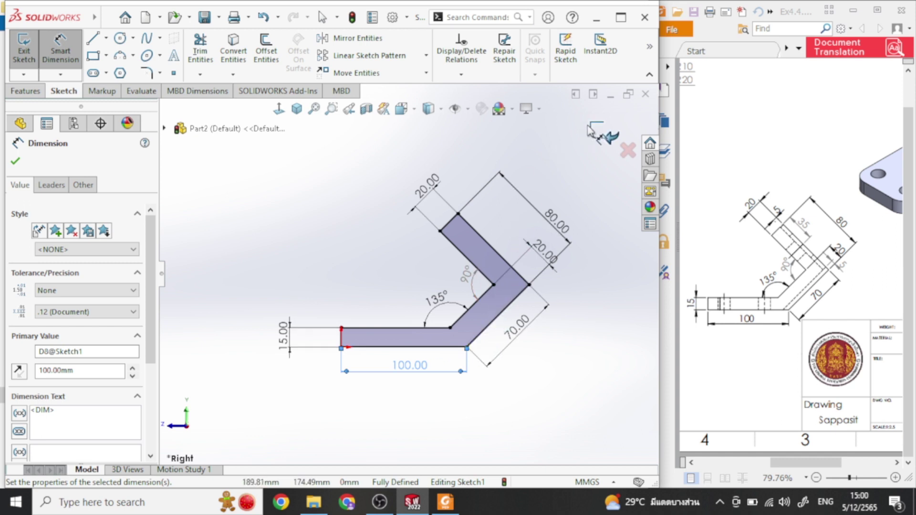
Exit Sketch1, view it in isometric and start an Extruded Boss/Base.
left_click(599, 135)
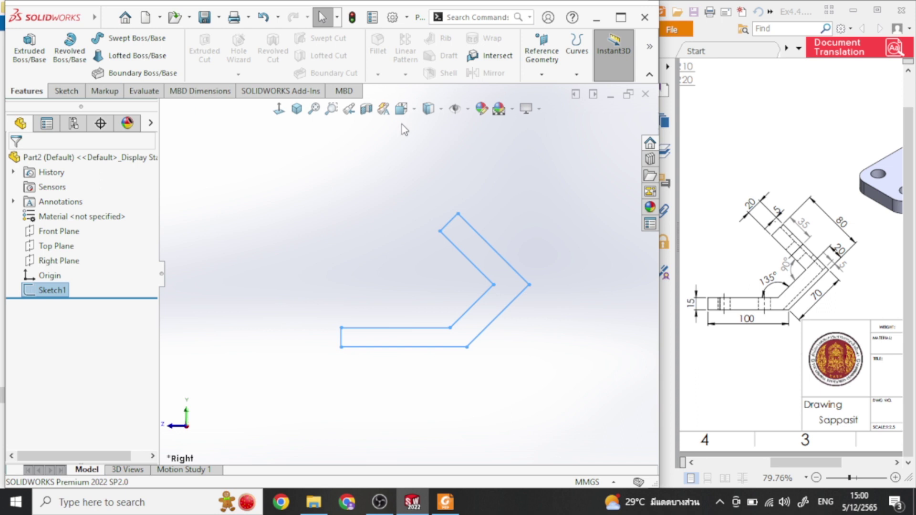
left_click(297, 109)
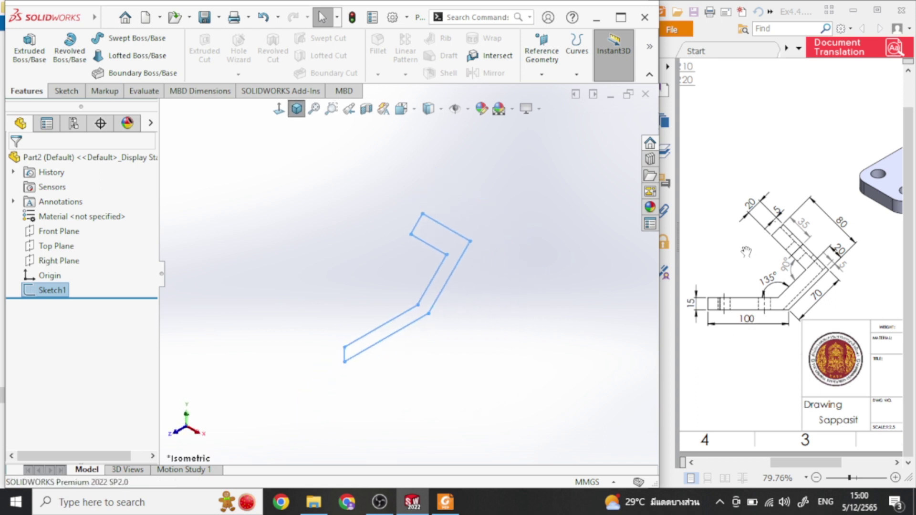
left_click_drag(746, 251, 800, 252)
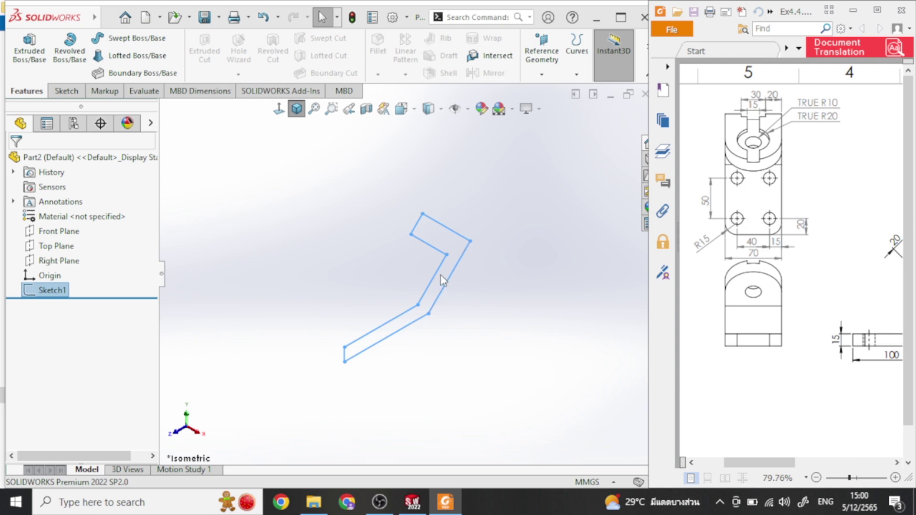
left_click(29, 47)
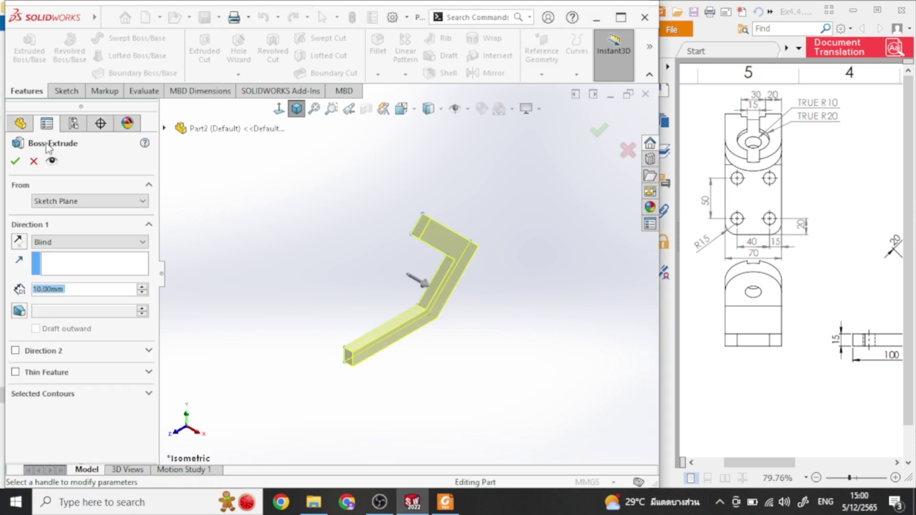
Extrude the bent profile 70 mm with the Mid Plane end condition.
left_click(138, 243)
left_click(86, 299)
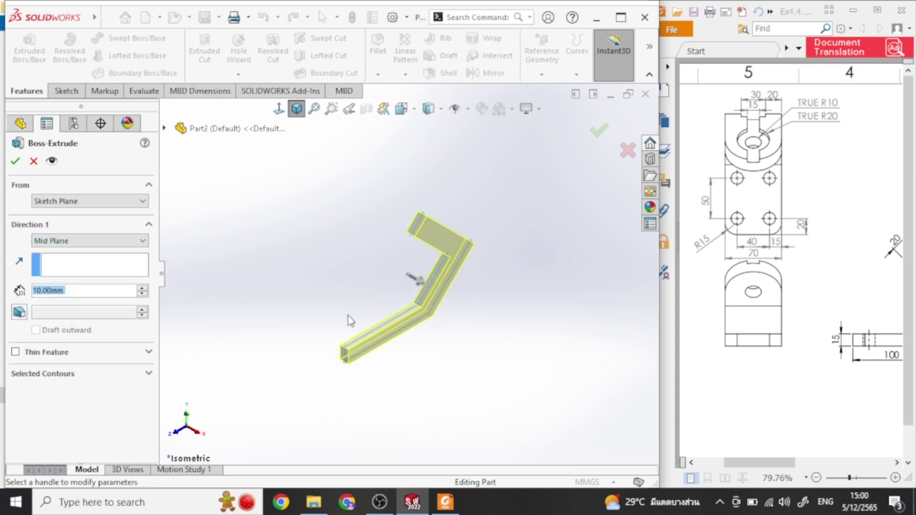
type("70")
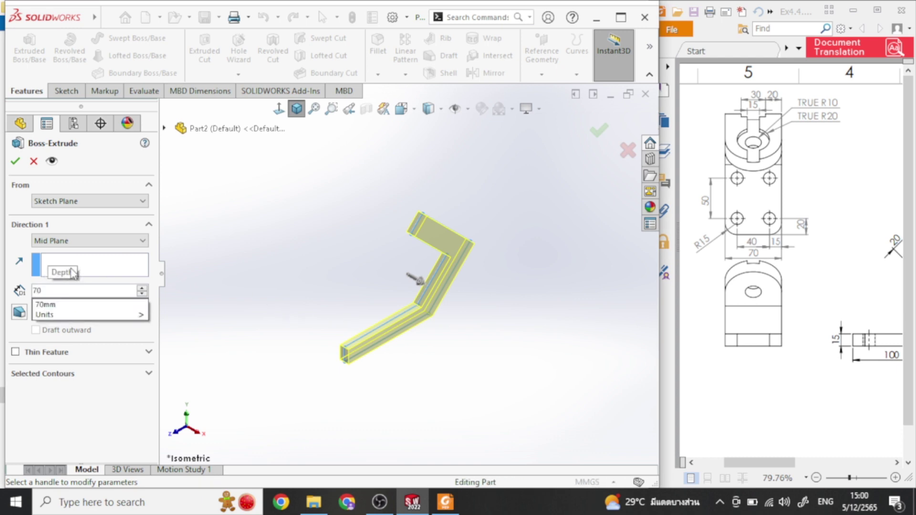
key("Return")
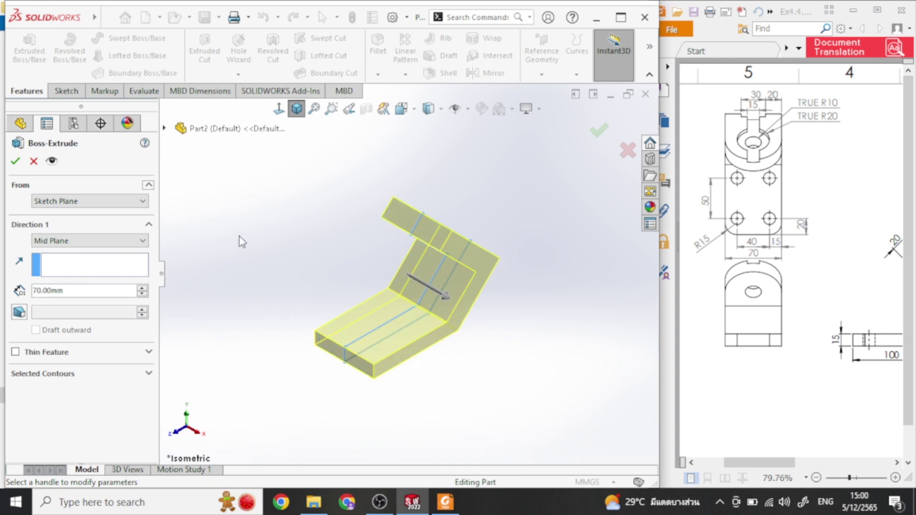
left_click(16, 162)
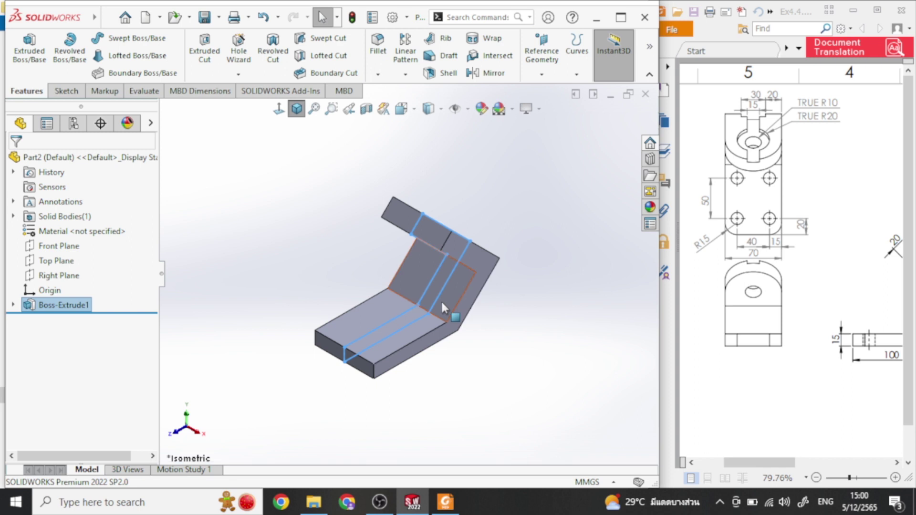
Orbit to the upright flange face and open a new sketch on it.
left_click(503, 370)
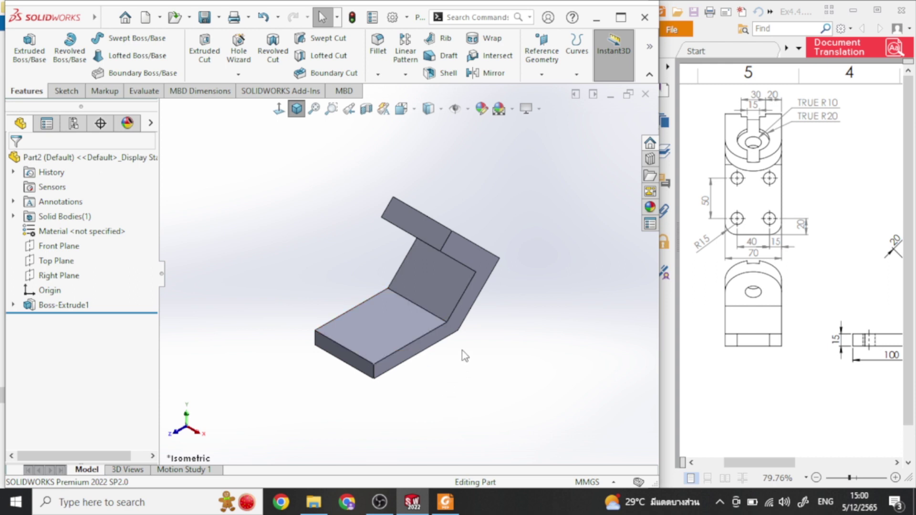
mouse_move(544, 333)
middle_mouse_down()
mouse_move(513, 328)
mouse_move(554, 304)
mouse_move(534, 317)
middle_mouse_up()
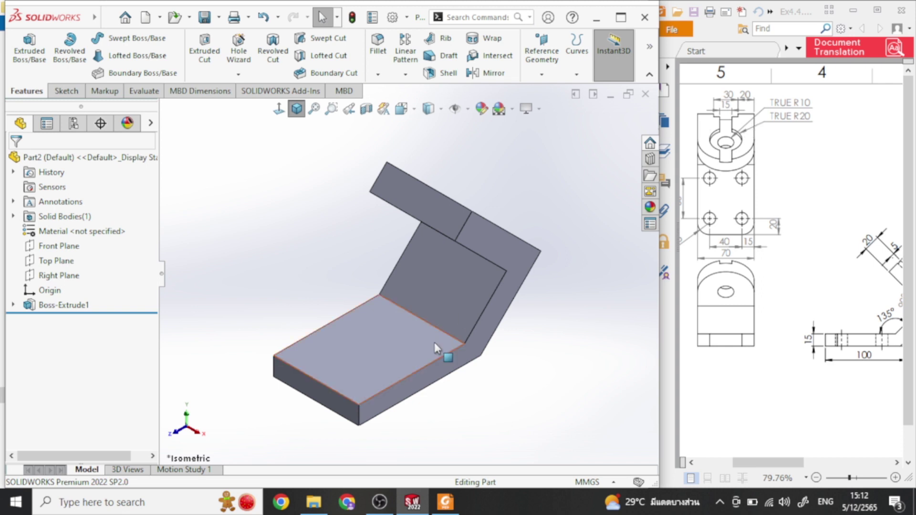
mouse_move(501, 382)
middle_mouse_down()
mouse_move(431, 388)
mouse_move(364, 374)
middle_mouse_up()
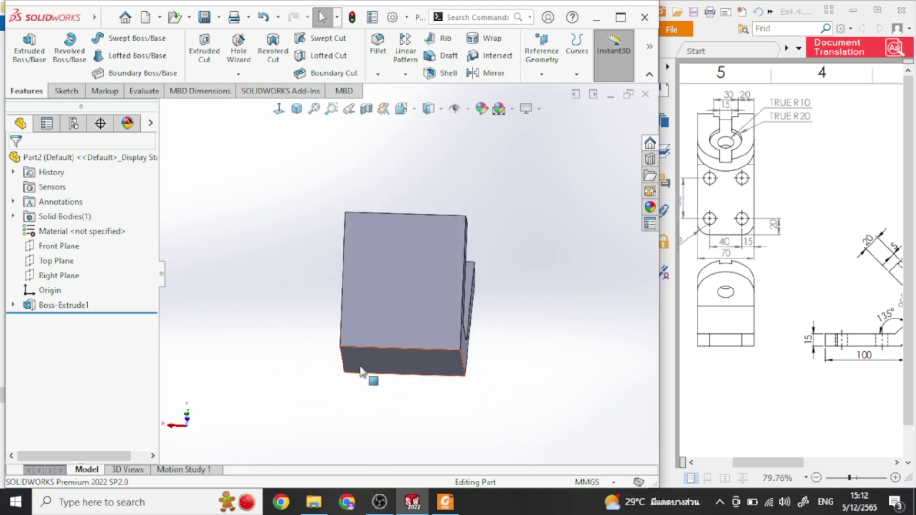
left_click(405, 286)
left_click(459, 238)
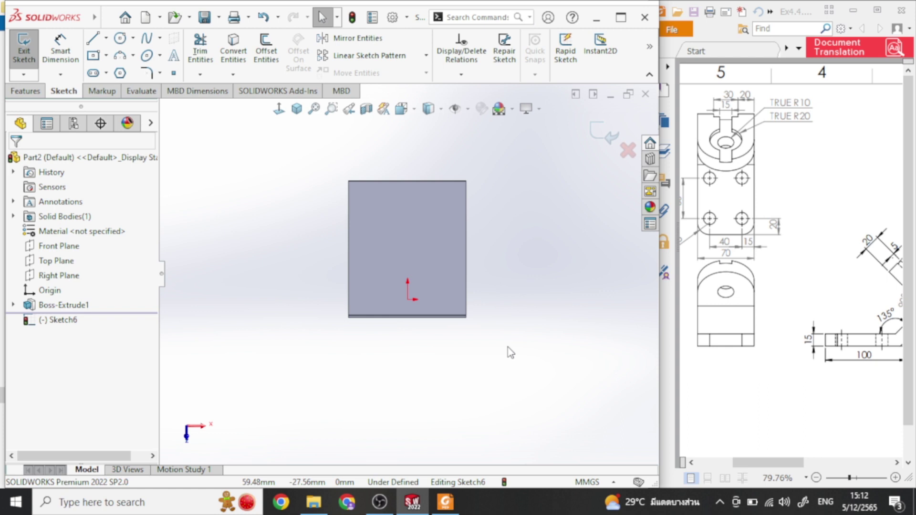
View the flange face normal-to and draw a circle centred on its centreline.
key("ctrl+3")
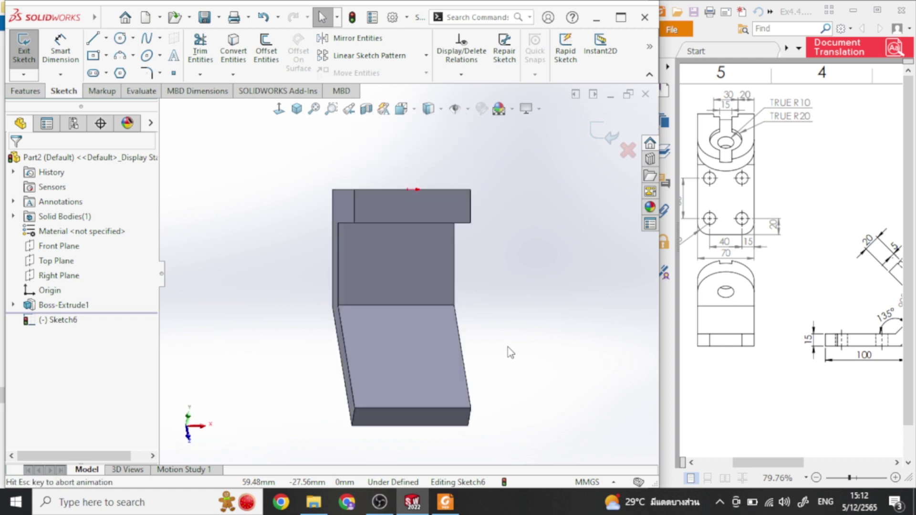
key("ctrl+8")
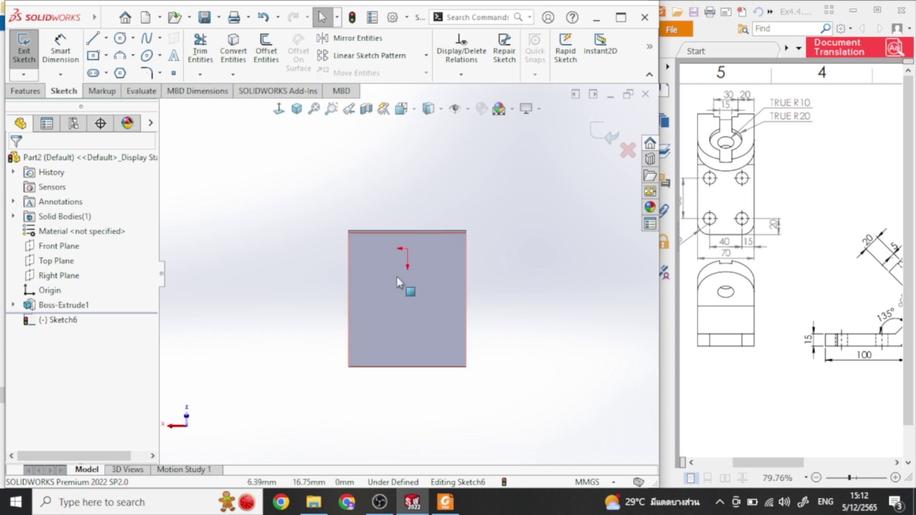
left_click(120, 39)
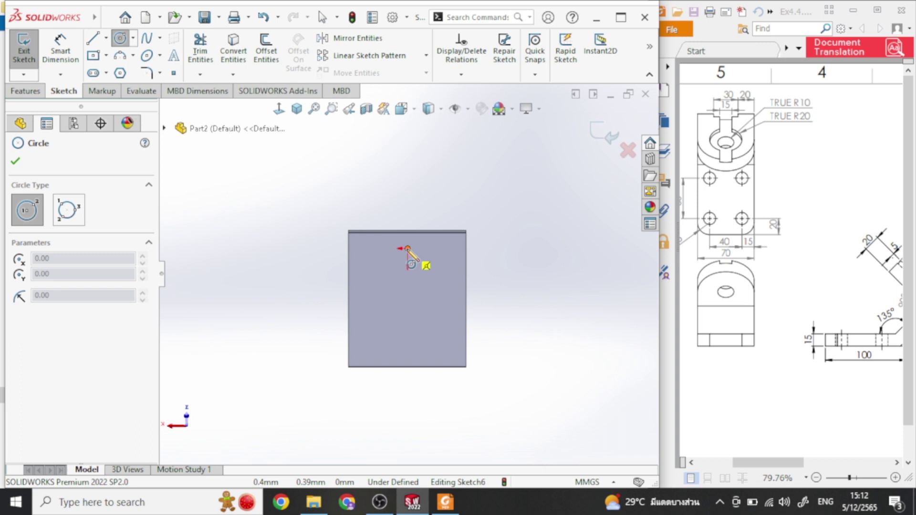
left_click(408, 305)
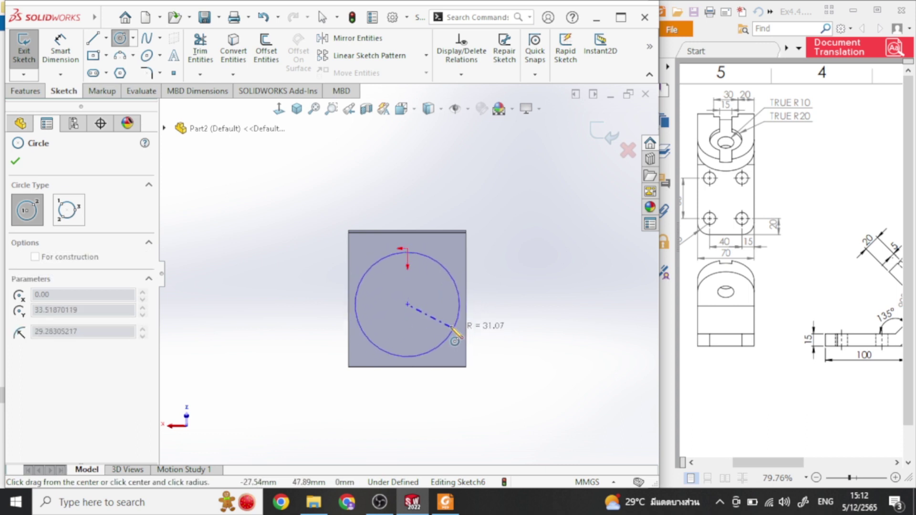
left_click(457, 332)
right_click(527, 246)
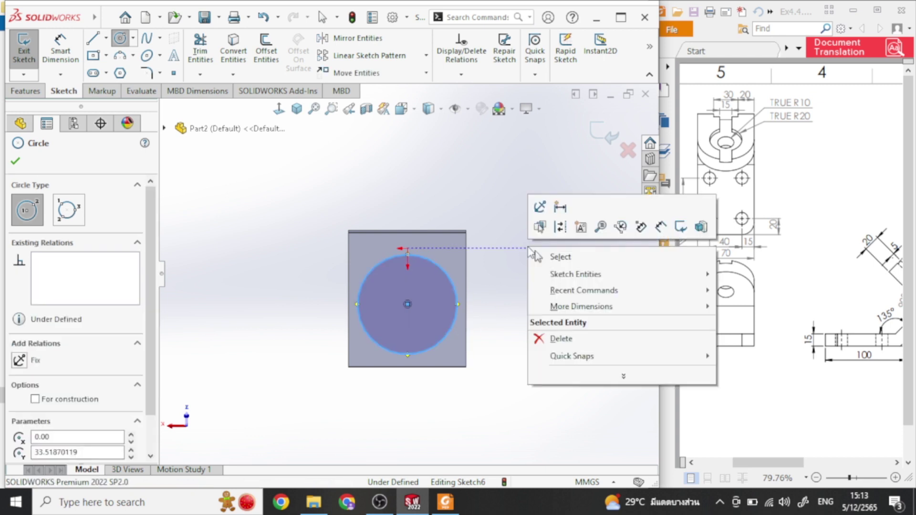
left_click(558, 256)
Dimension the circle to Ø70 mm with its centre 35 mm below the top edge.
left_click(60, 51)
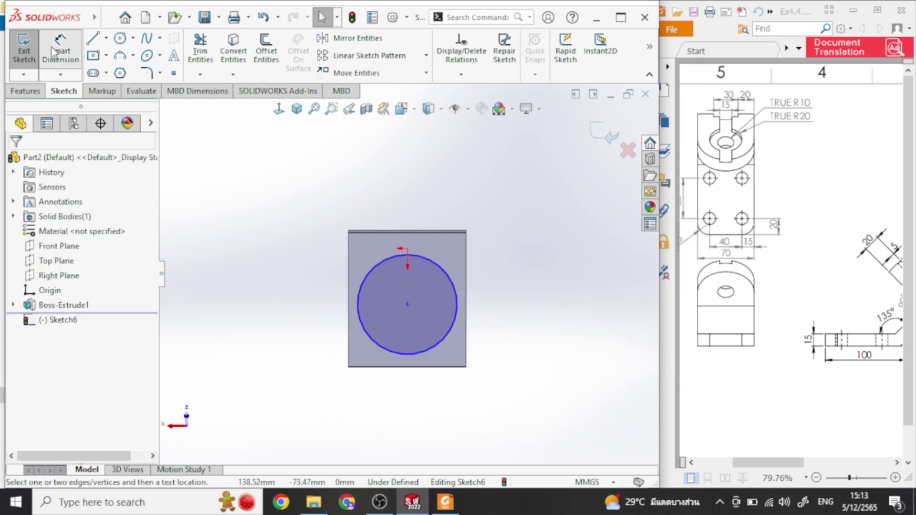
left_click(448, 274)
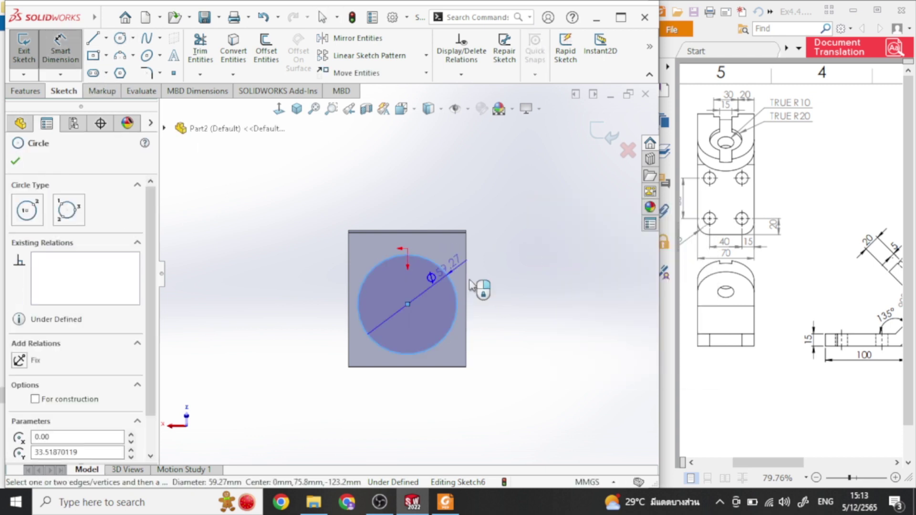
left_click(541, 271)
type("70")
key("Return")
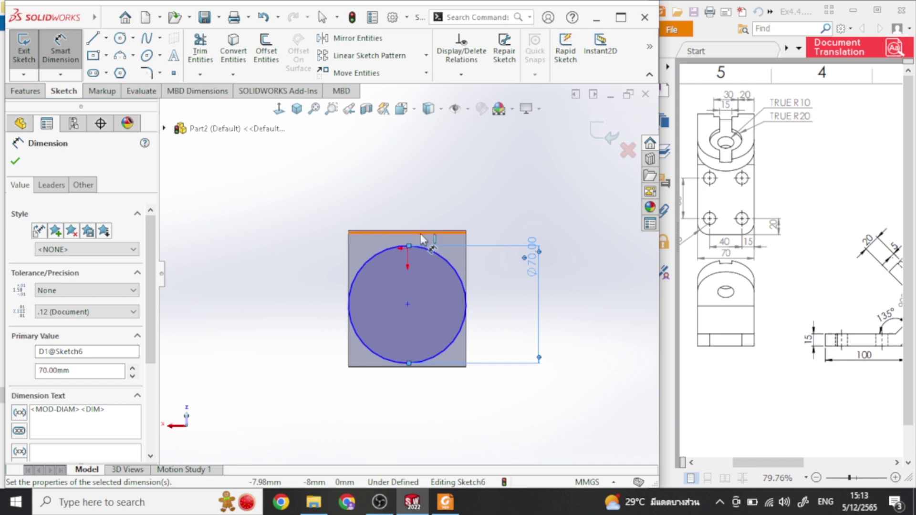
left_click(408, 304)
left_click(314, 283)
type("35")
key("Return")
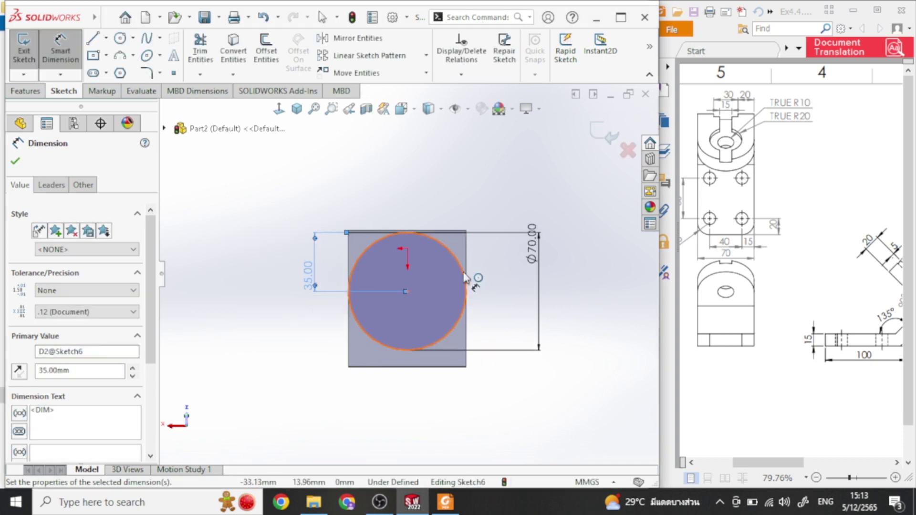
left_click(60, 50)
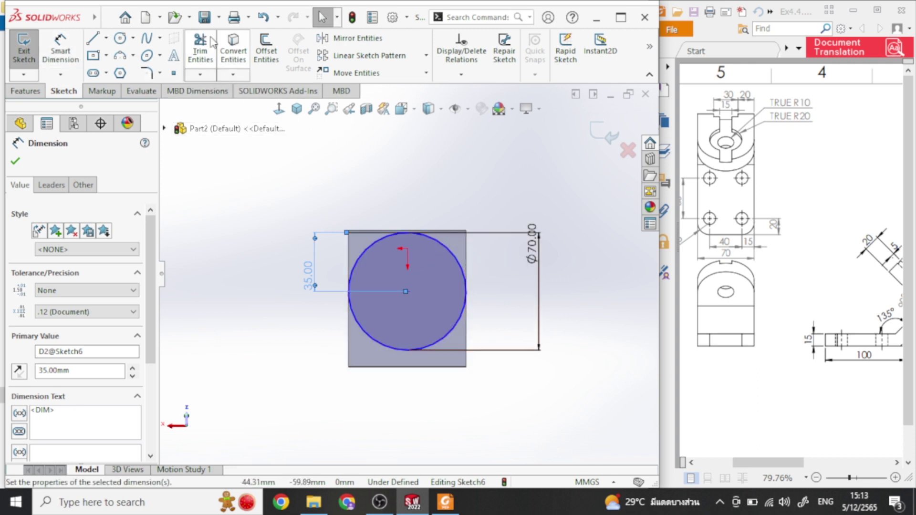
Convert the flange face's top, left and right edges into sketch lines.
left_click(233, 51)
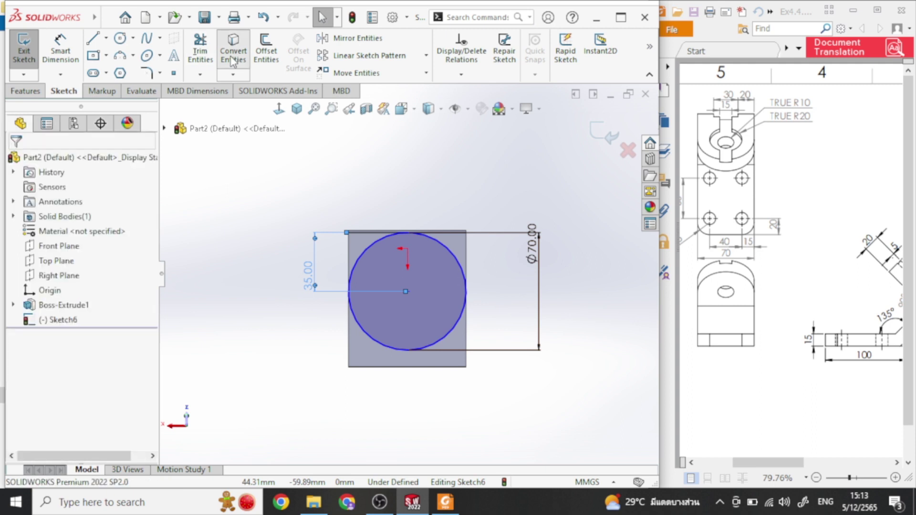
left_click(374, 234)
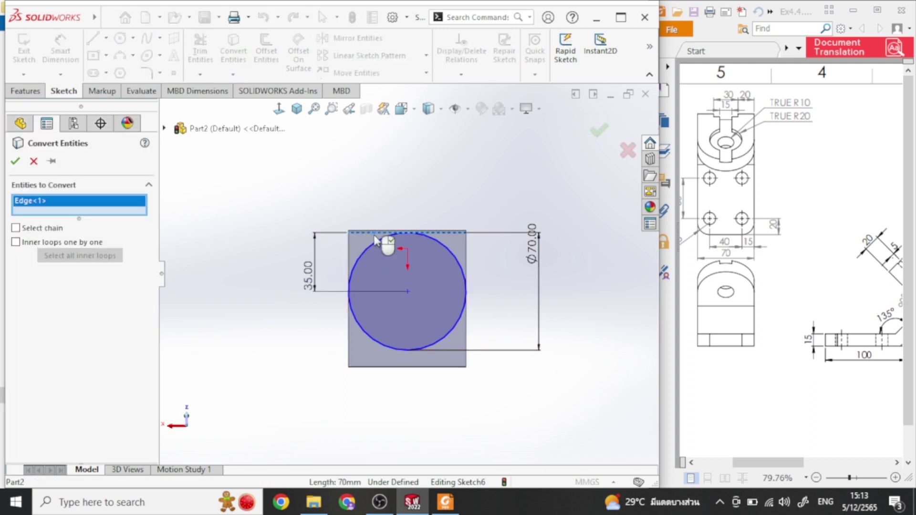
left_click(350, 265)
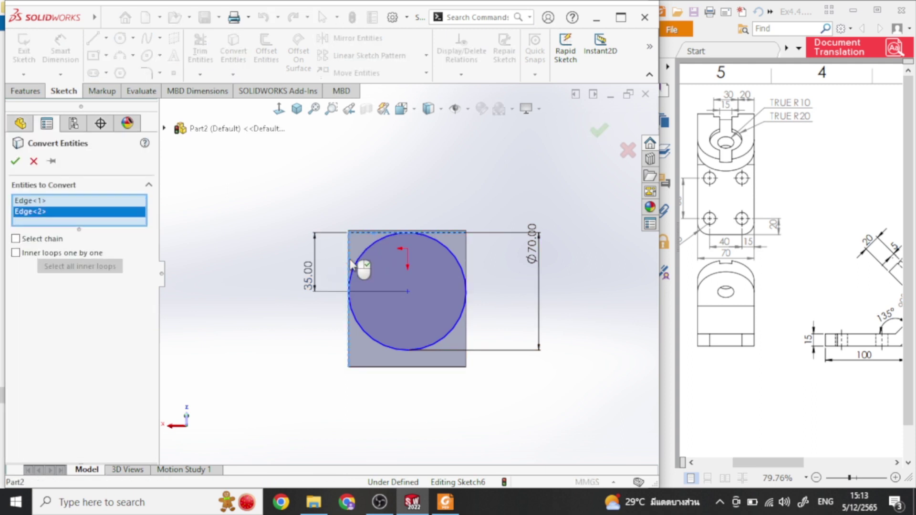
left_click(468, 255)
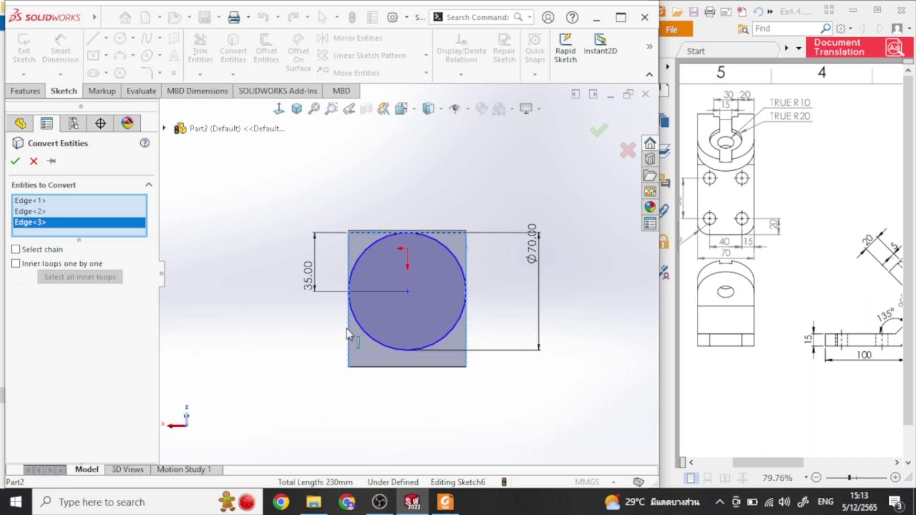
left_click(21, 164)
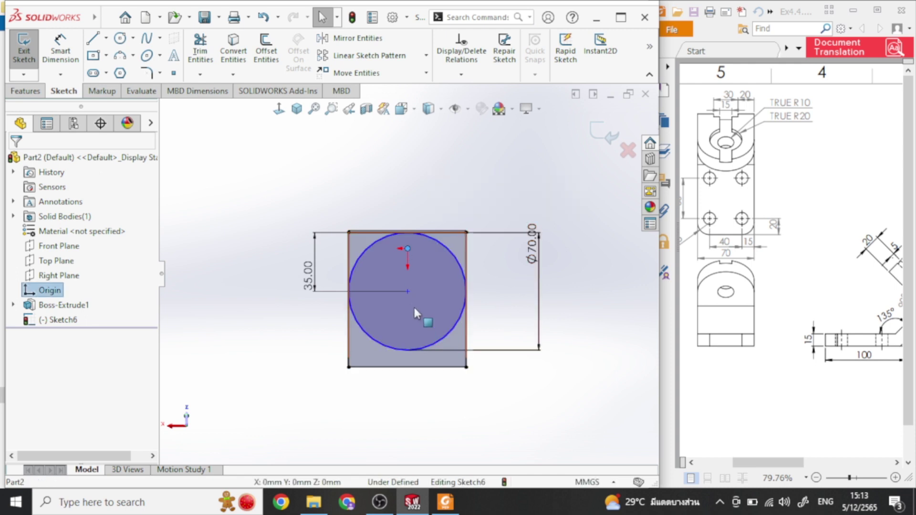
Add a Vertical relation between the origin and the circle centre.
left_click(407, 291)
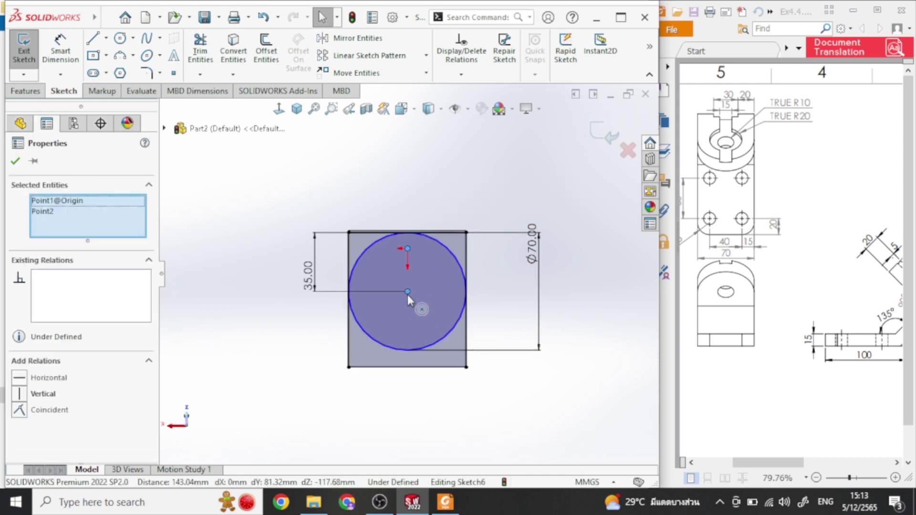
left_click(19, 394)
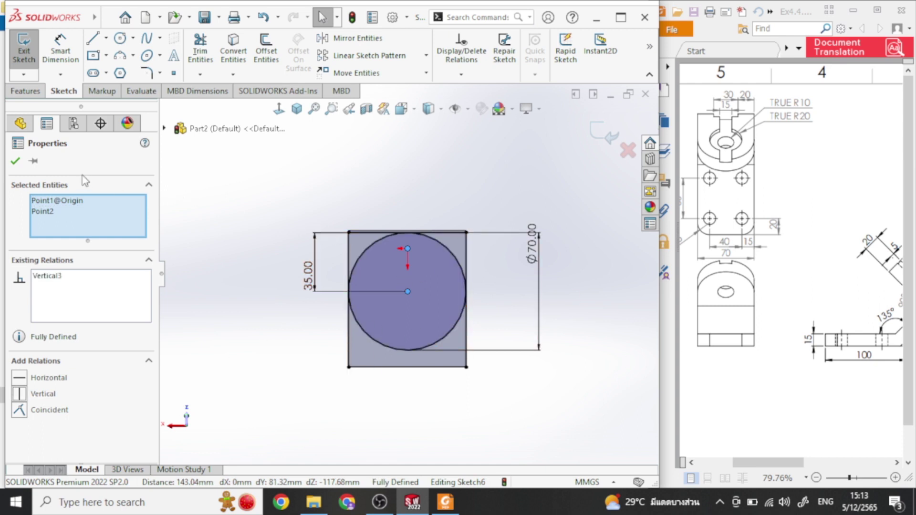
left_click(15, 161)
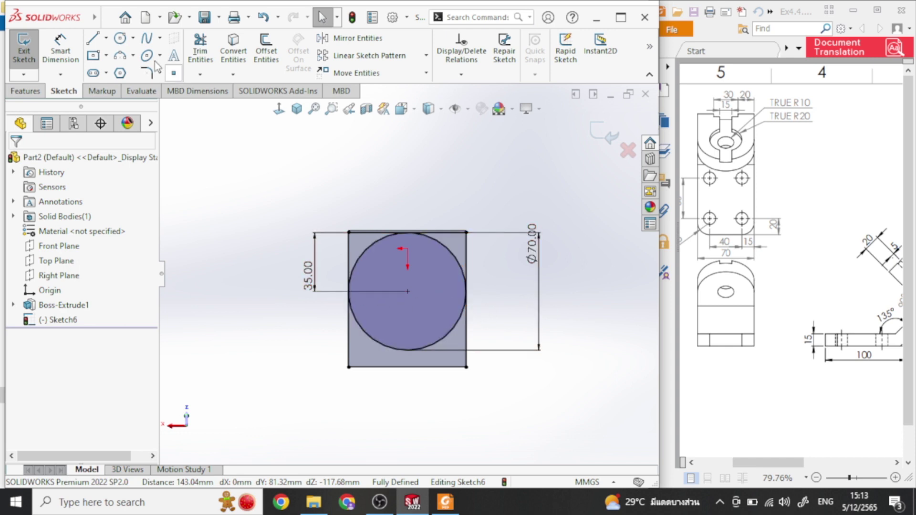
Draw a horizontal line across the flange through the circle centre.
left_click(93, 38)
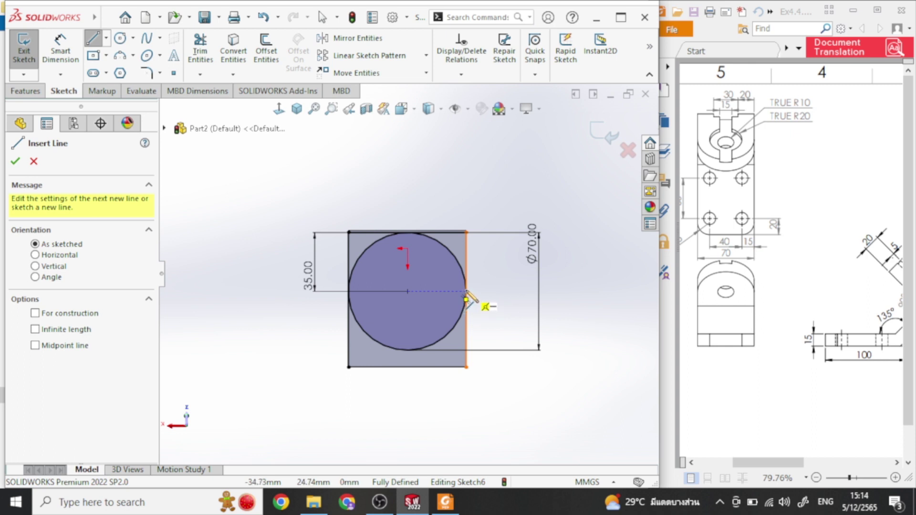
left_click(466, 299)
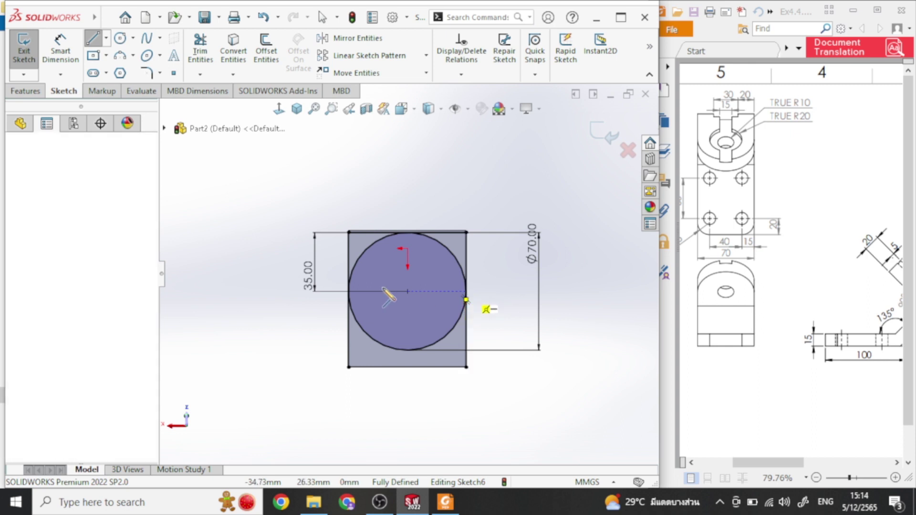
left_click(348, 292)
right_click(327, 182)
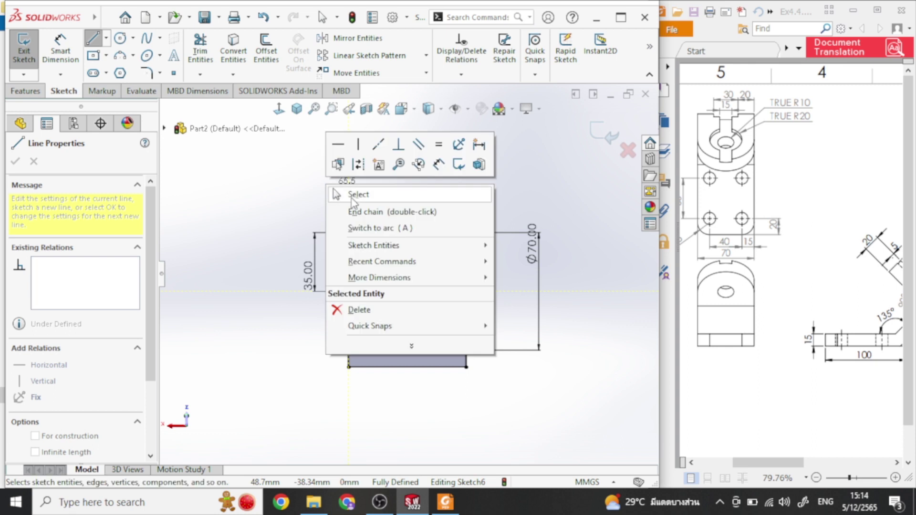
left_click(352, 195)
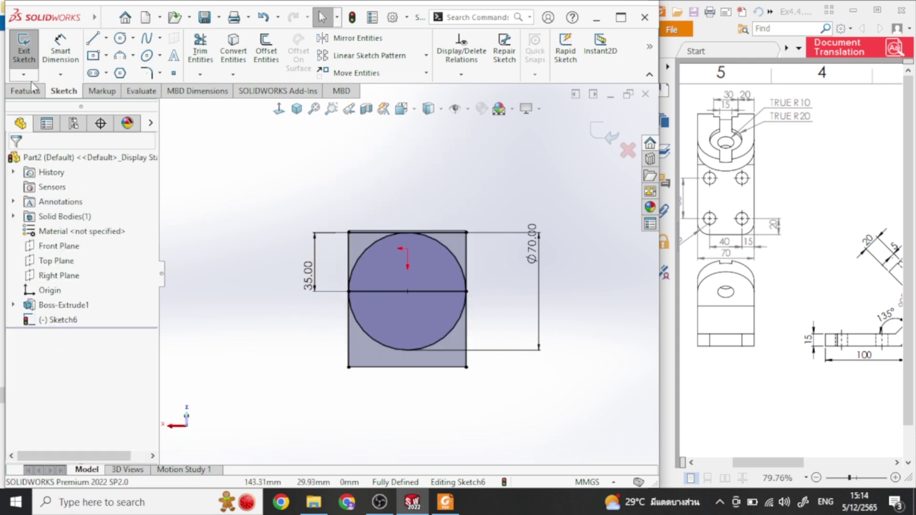
Power-trim away the circle's lower half and the side lines below the arc.
left_click(203, 51)
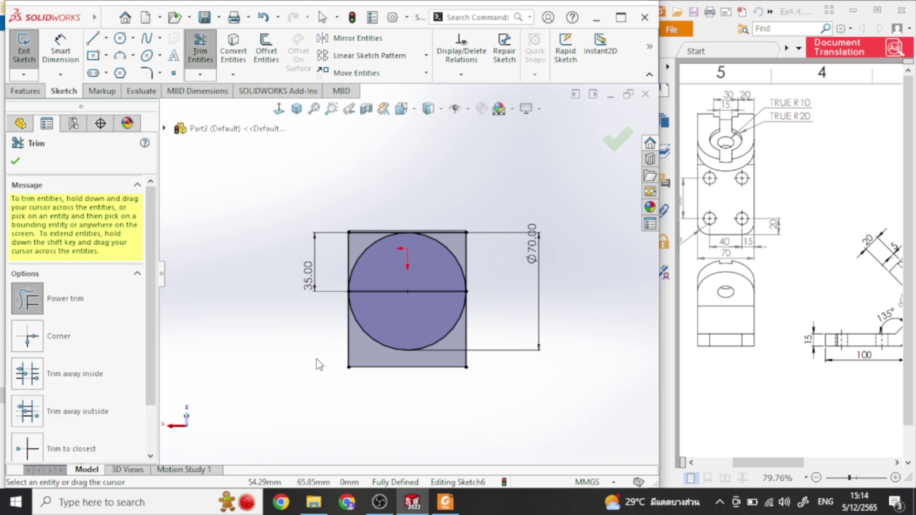
mouse_move(331, 348)
left_mouse_down()
mouse_move(375, 324)
mouse_move(487, 329)
mouse_move(438, 291)
mouse_move(387, 290)
mouse_move(369, 313)
left_mouse_up()
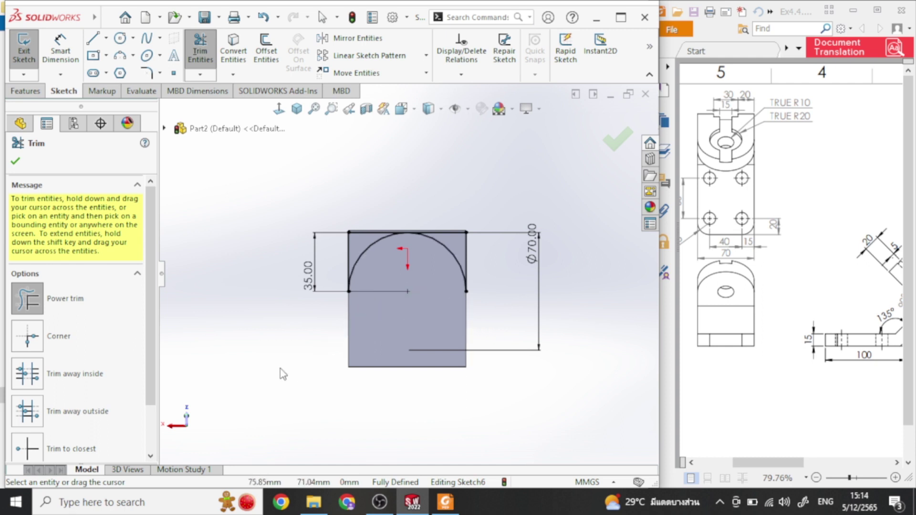
left_click(466, 258)
left_click(352, 273)
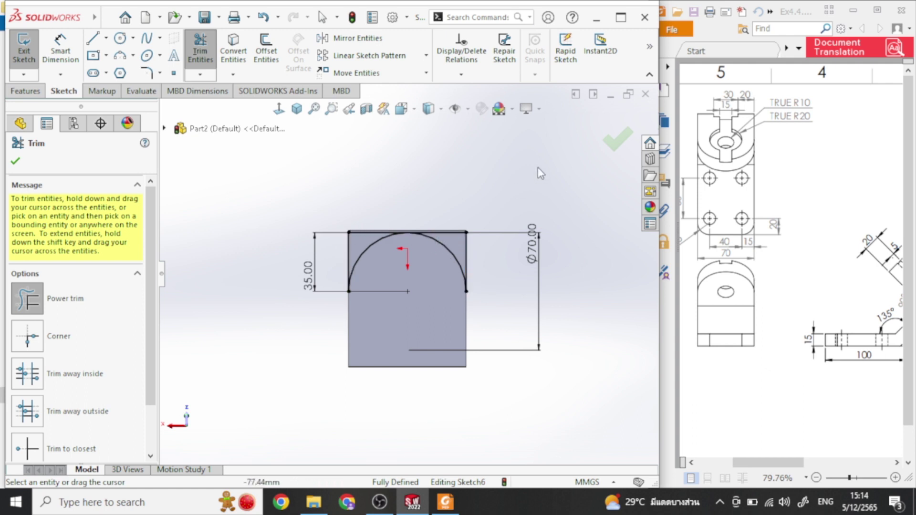
left_click(617, 138)
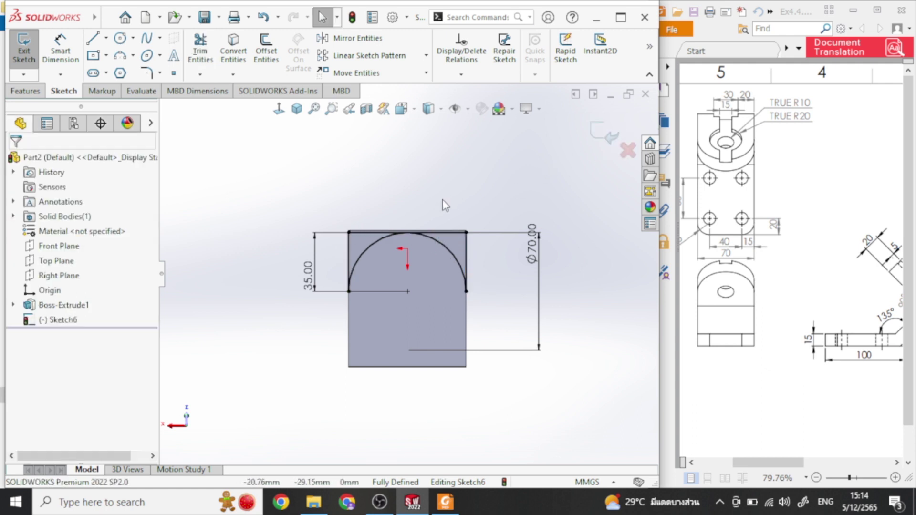
Exit Sketch6 and start an Extruded Cut using Sketch6 as the profile.
left_click(598, 139)
left_click(296, 108)
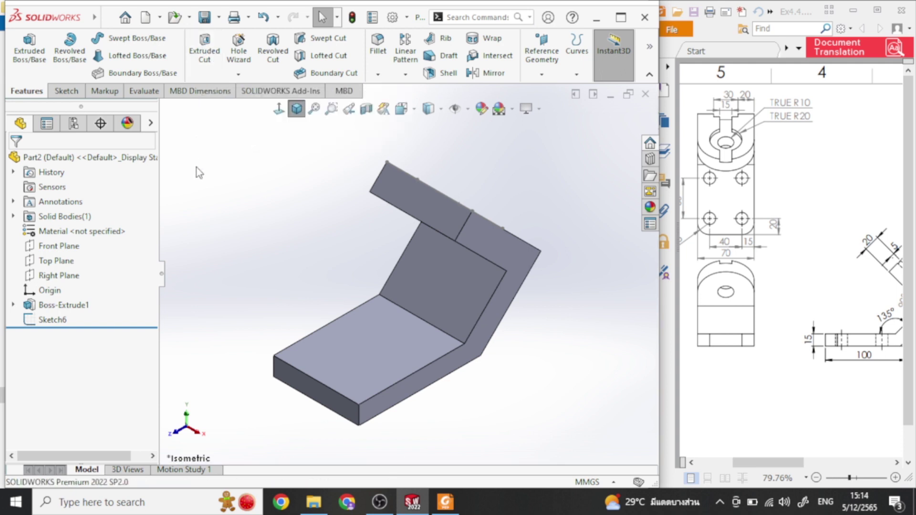
left_click(205, 53)
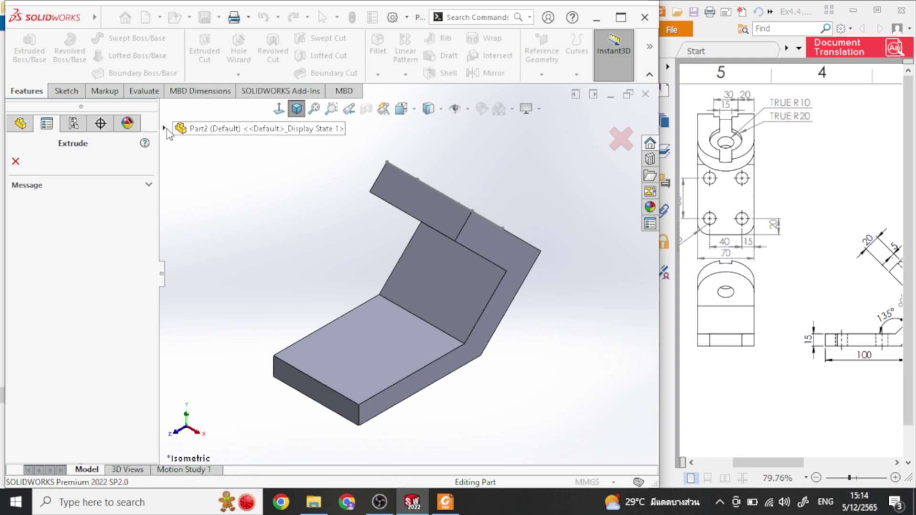
left_click(167, 129)
left_click(218, 300)
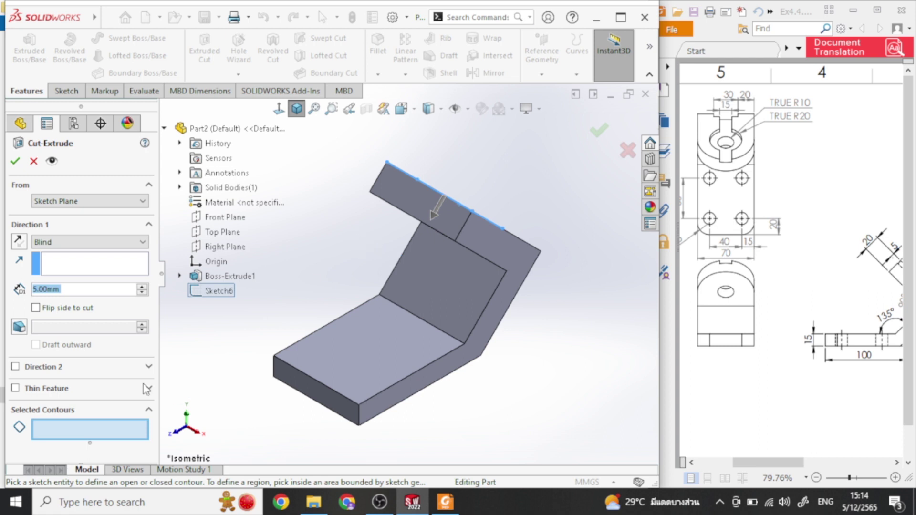
middle_click_drag(311, 239, 208, 309)
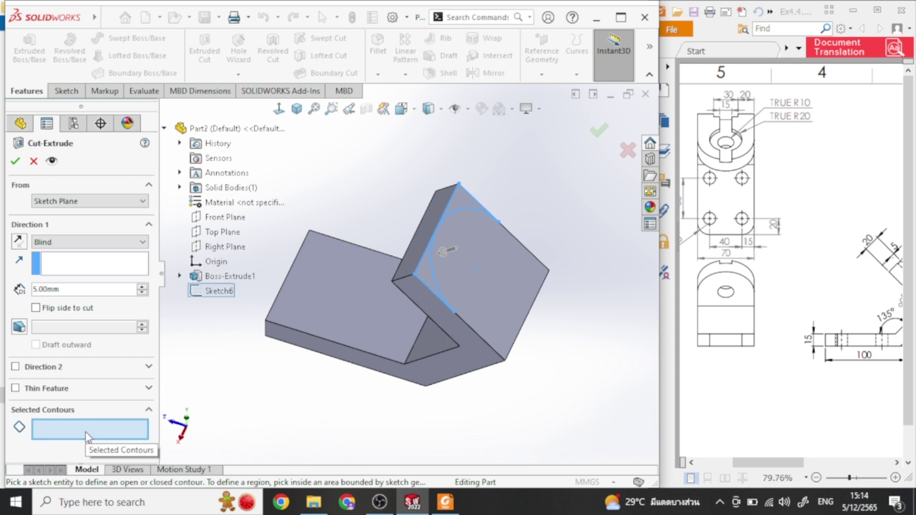
Cut the two flange corner regions outside the arc with Up To Next.
left_click(436, 259)
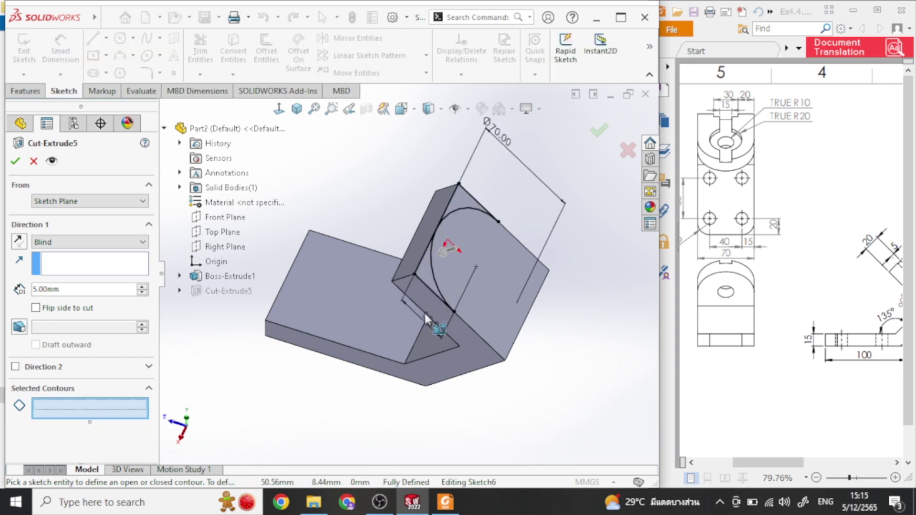
left_click(421, 269)
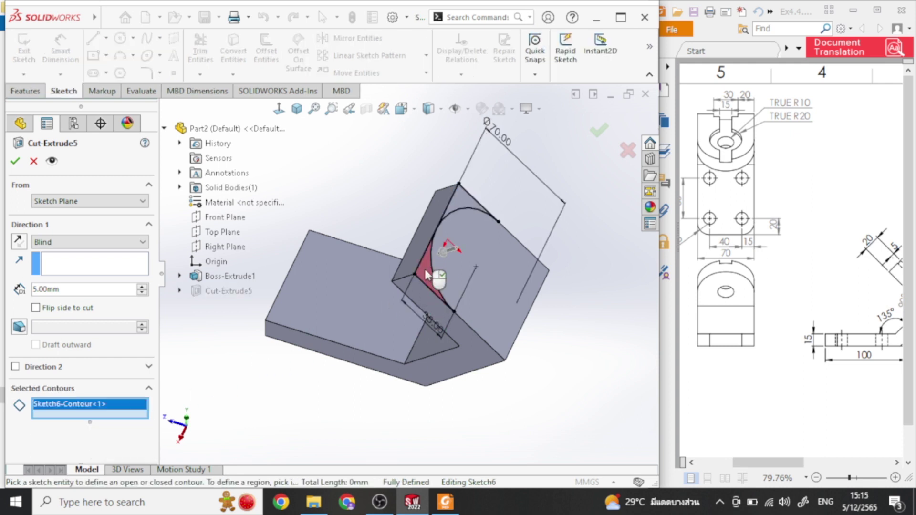
right_click(110, 409)
left_click(143, 413)
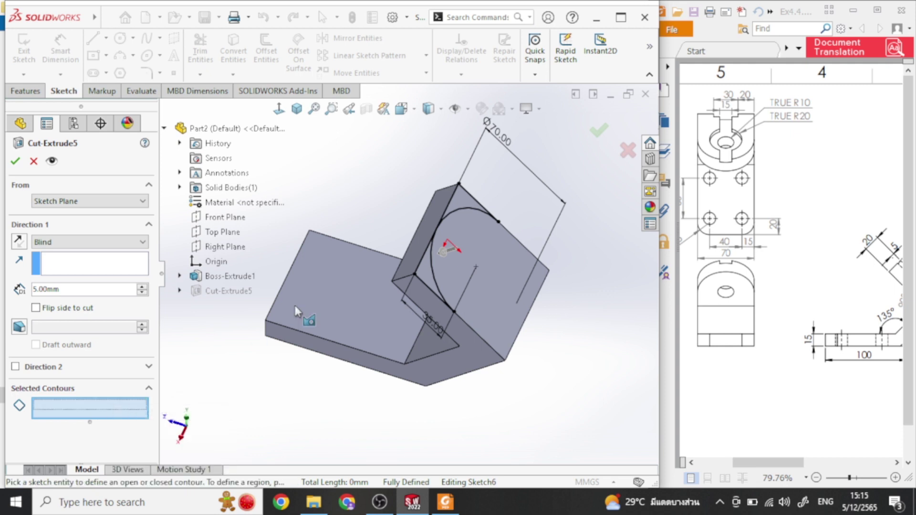
left_click(426, 268)
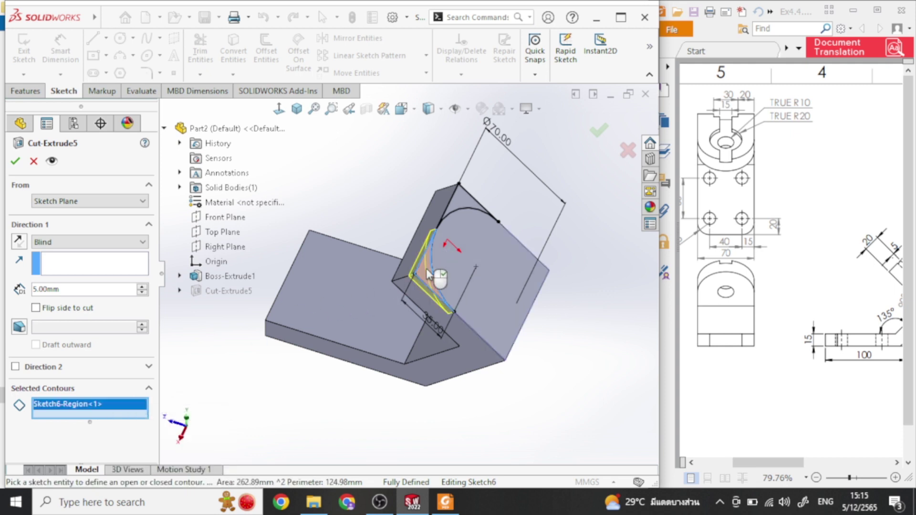
left_click(460, 201)
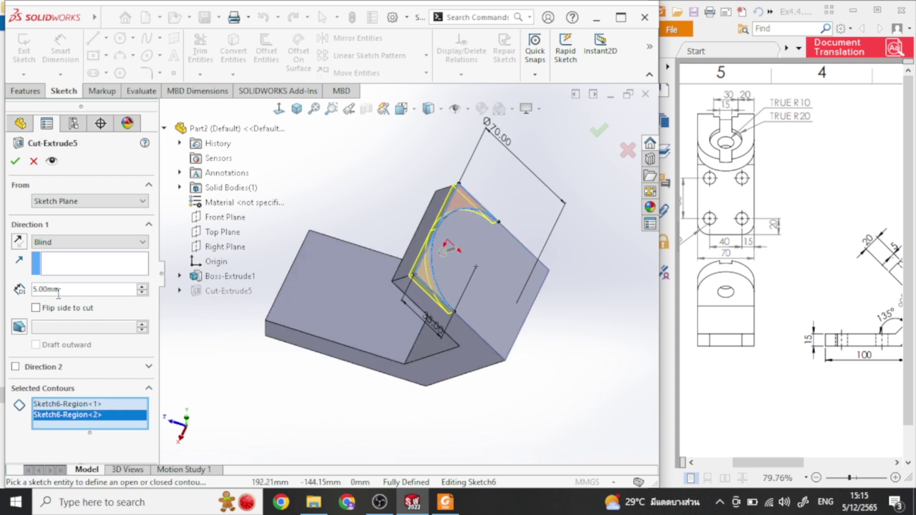
left_click(102, 241)
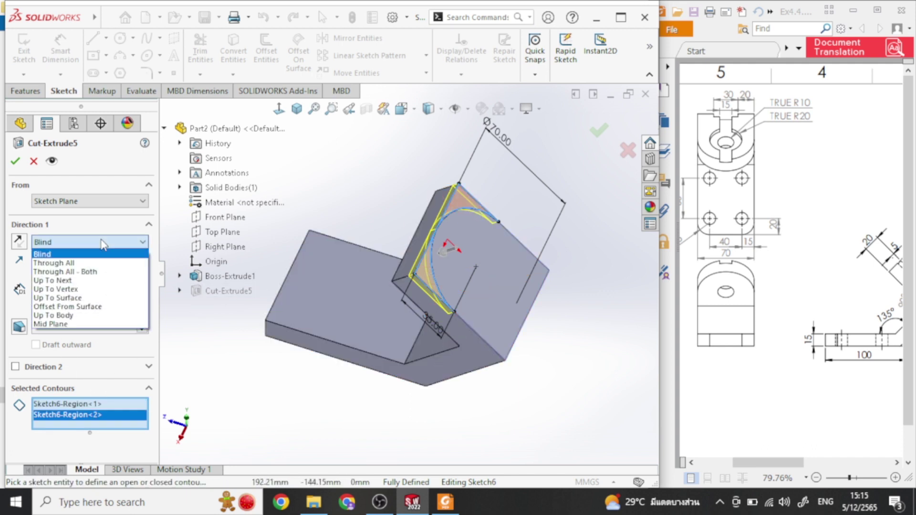
left_click(99, 282)
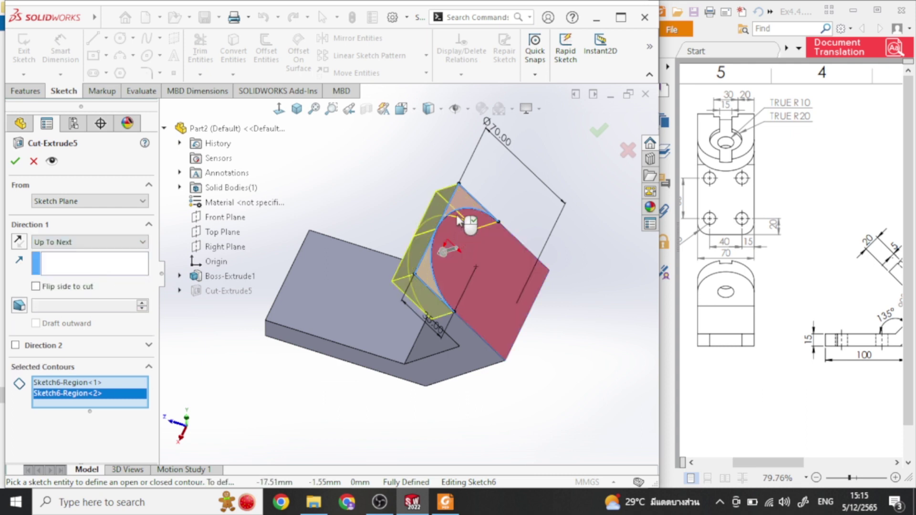
left_click(15, 162)
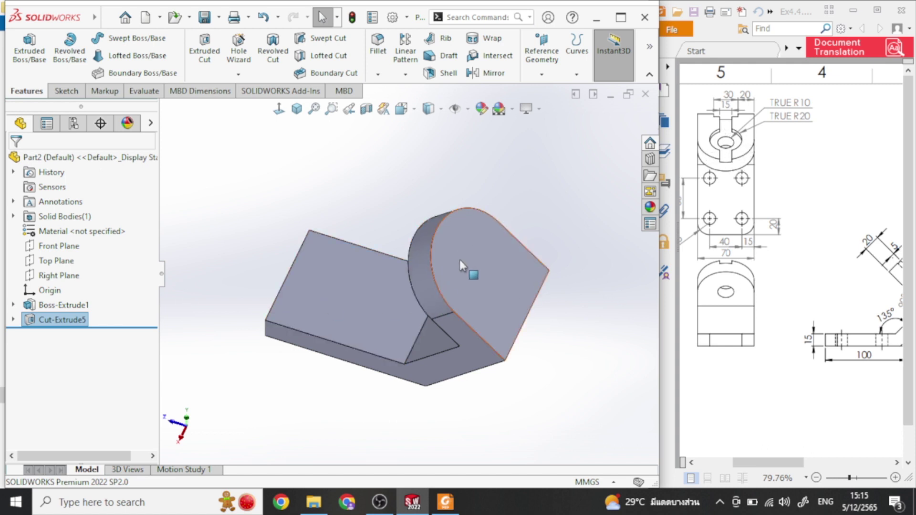
Start Sketch7 on the flange's rounded face and draw two concentric circles at the arc centre.
left_click(480, 266)
left_click(547, 232)
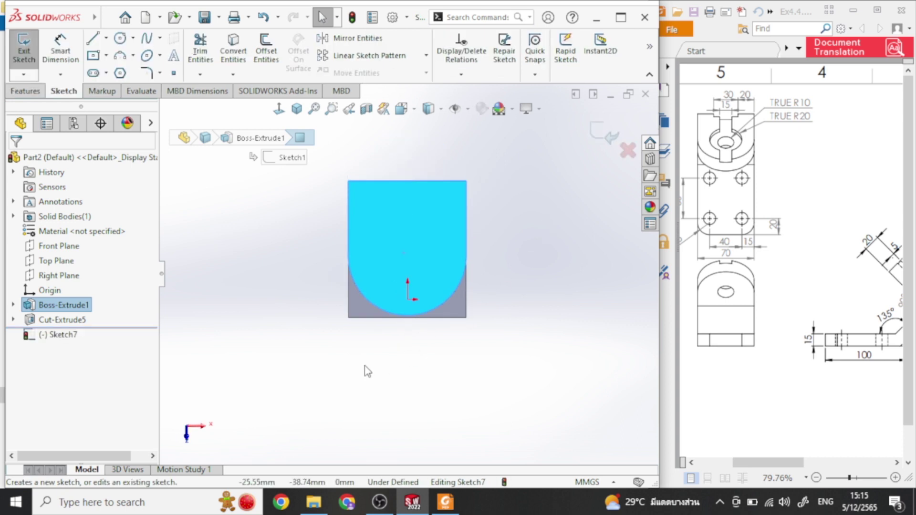
left_click(270, 280)
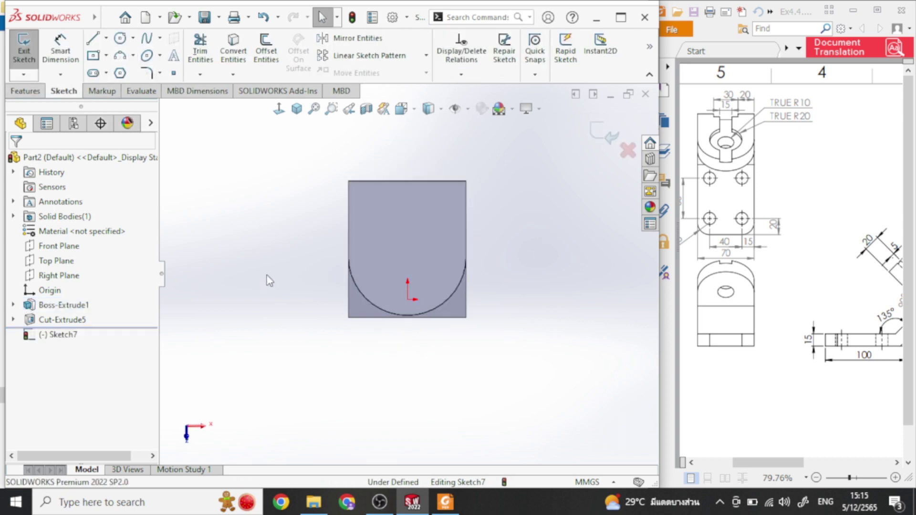
left_click(124, 42)
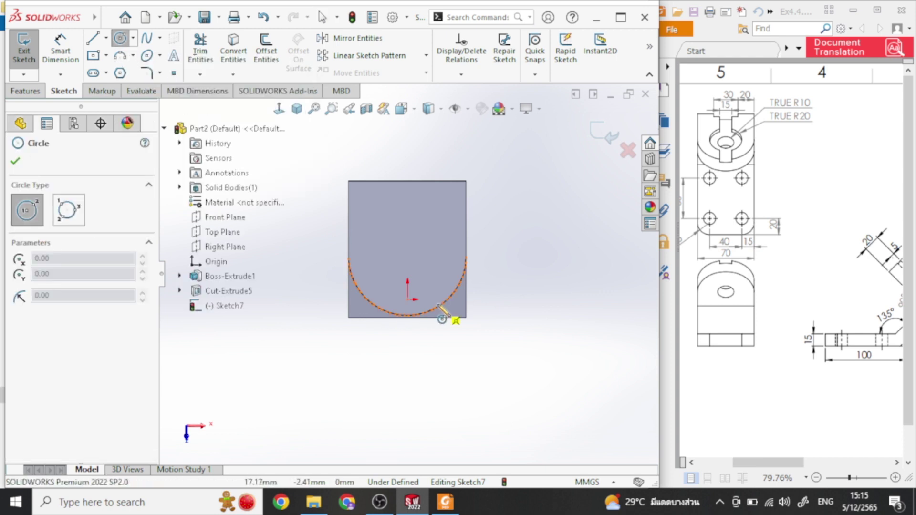
left_click(408, 256)
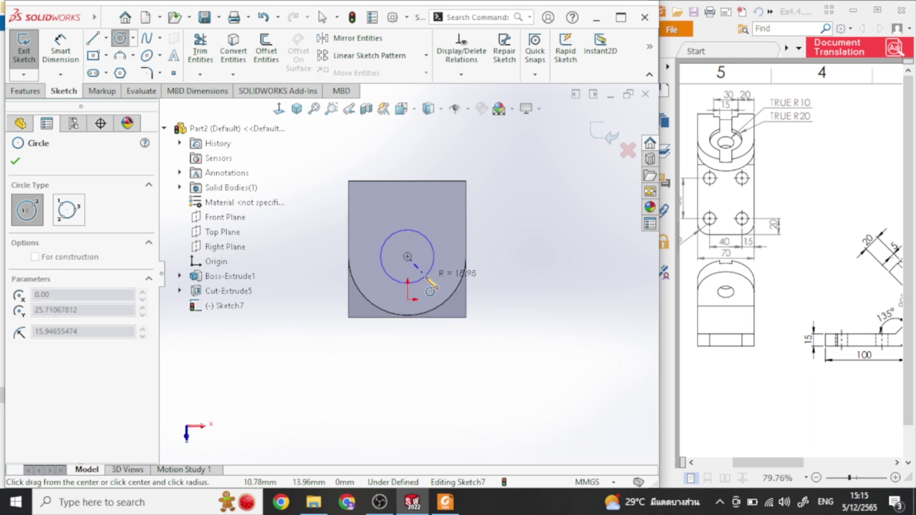
left_click(426, 274)
left_click(407, 257)
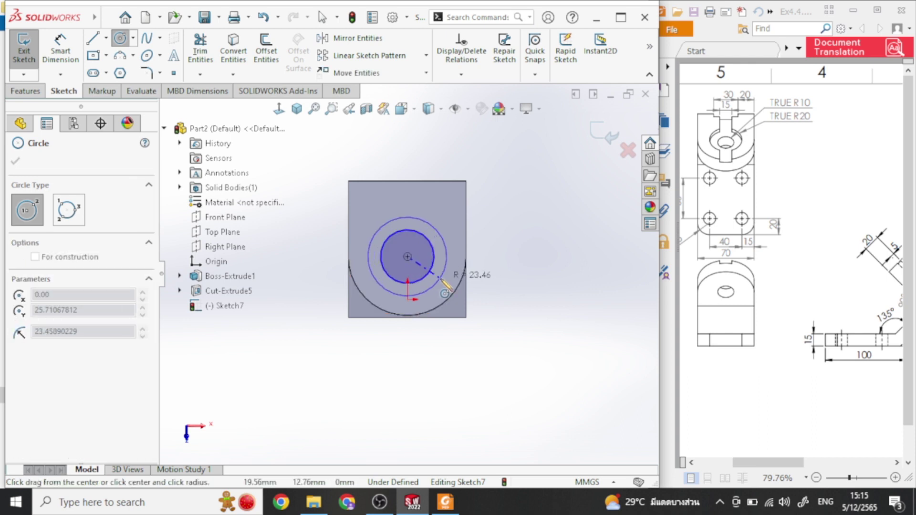
left_click(438, 287)
right_click(576, 210)
left_click(592, 210)
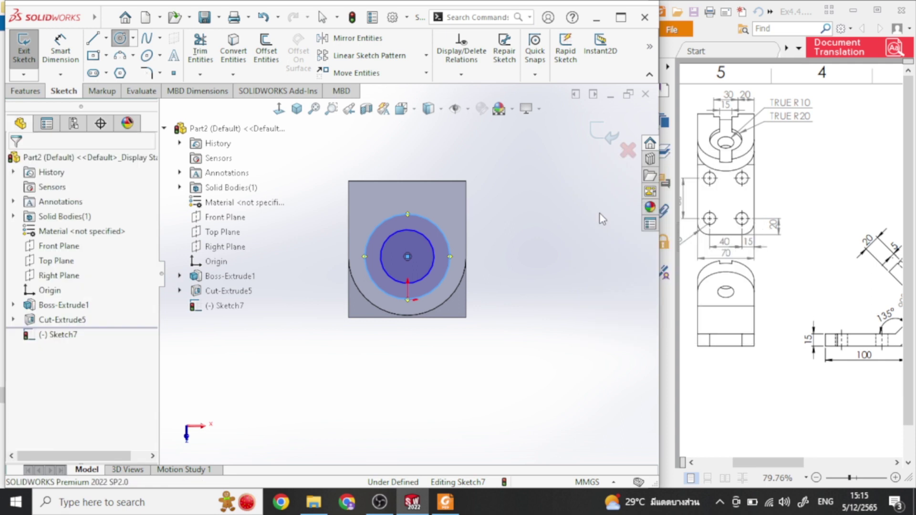
Dimension the circles Ø40 outer and Ø20 inner, then exit the sketch.
left_click(65, 46)
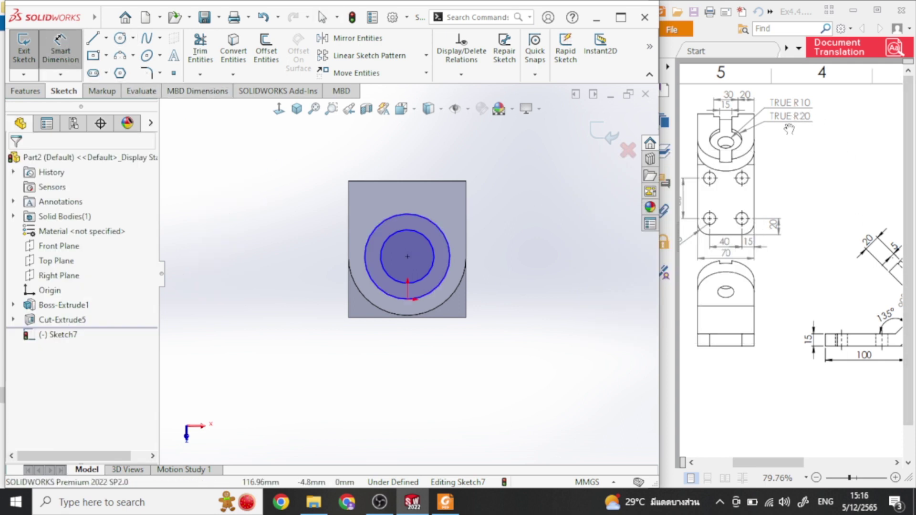
left_click(449, 252)
left_click(501, 245)
key("Return")
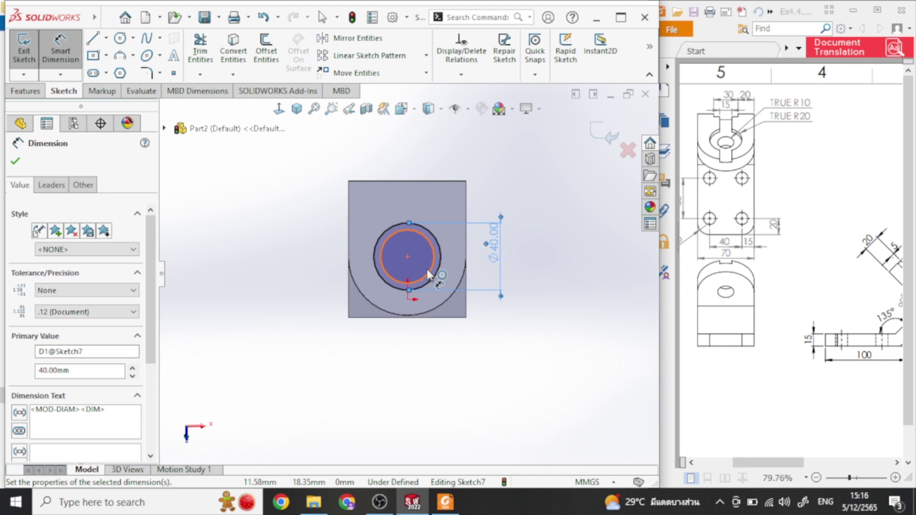
left_click(436, 266)
left_click(496, 249)
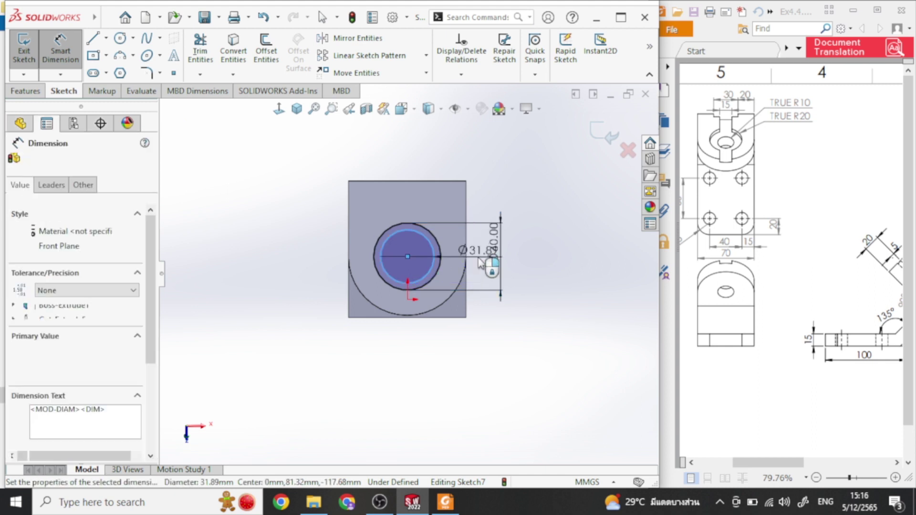
type("20")
key("Return")
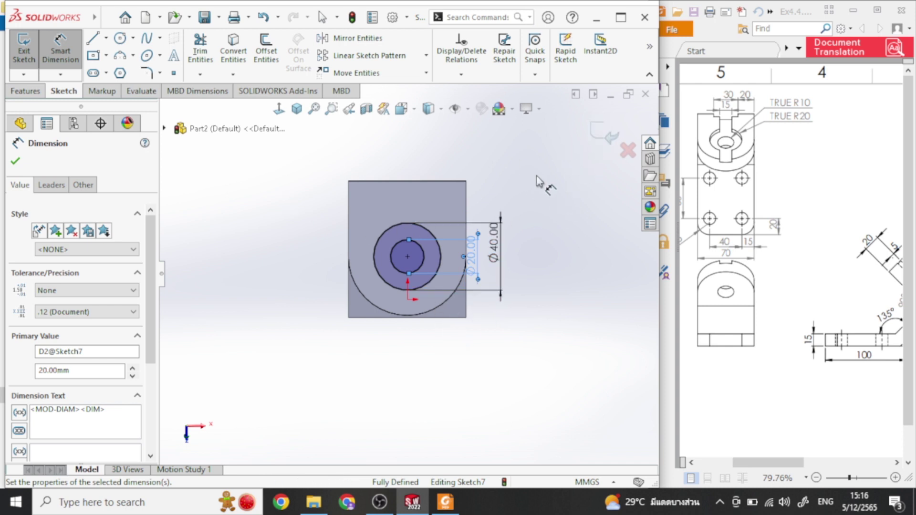
left_click(607, 137)
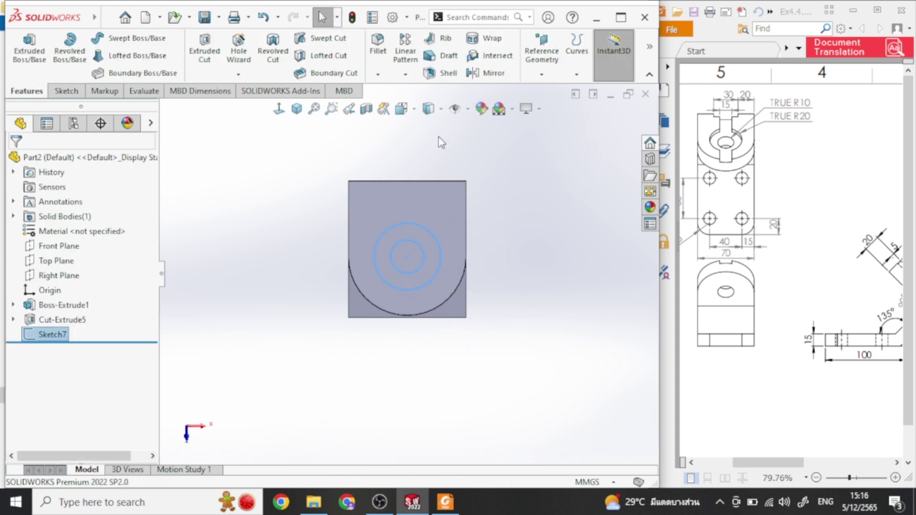
Start an Extruded Cut from Sketch7 in isometric view and clear its selected contours.
left_click(302, 110)
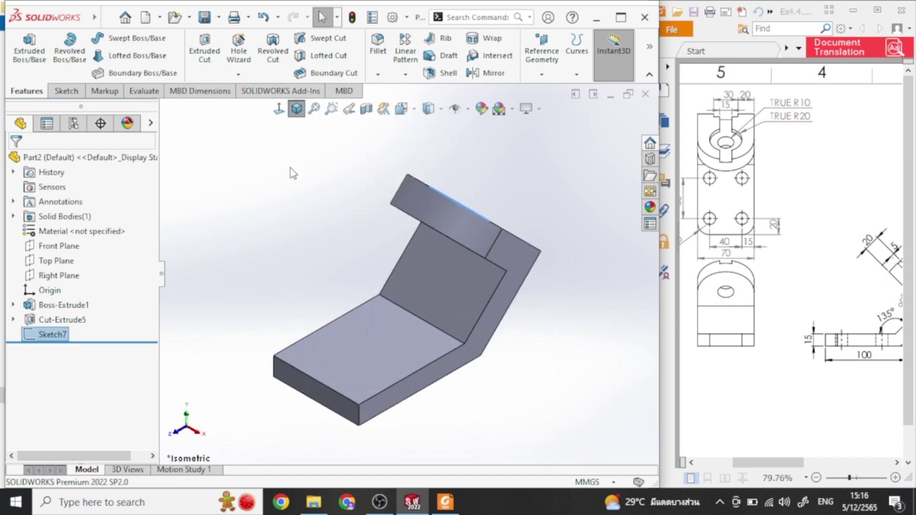
left_click(204, 48)
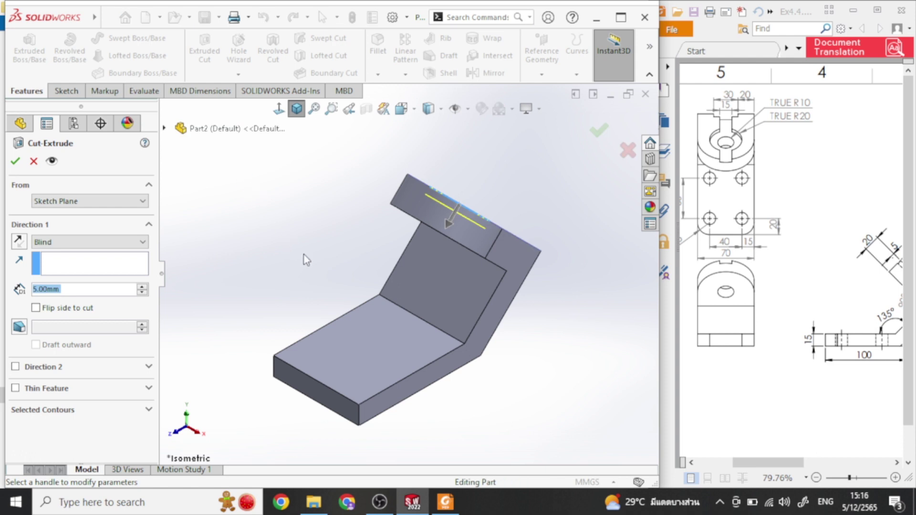
mouse_move(336, 292)
middle_mouse_down()
mouse_move(266, 303)
mouse_move(282, 290)
mouse_move(184, 242)
mouse_move(184, 311)
mouse_move(208, 296)
middle_mouse_up()
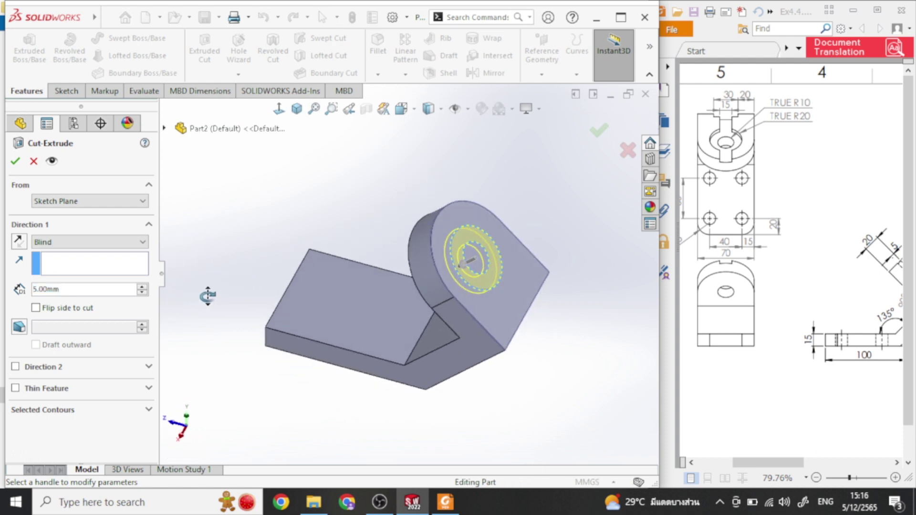
left_click(146, 413)
right_click(86, 433)
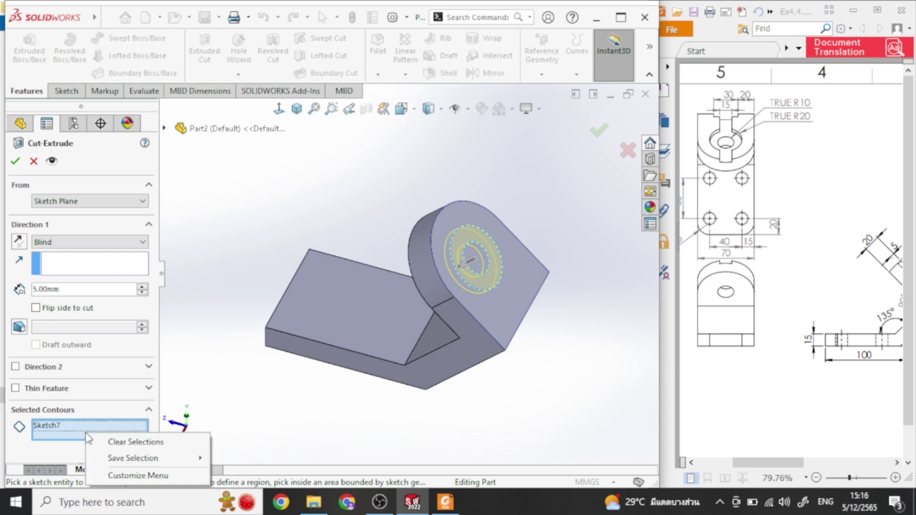
left_click(117, 443)
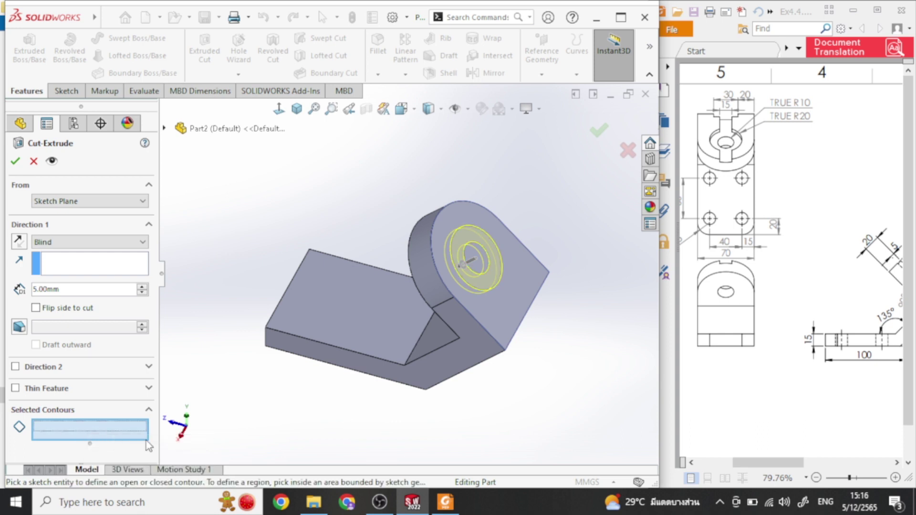
Cut only the inner Ø20 circle region through the flange, ending Up To Next.
left_click(479, 267)
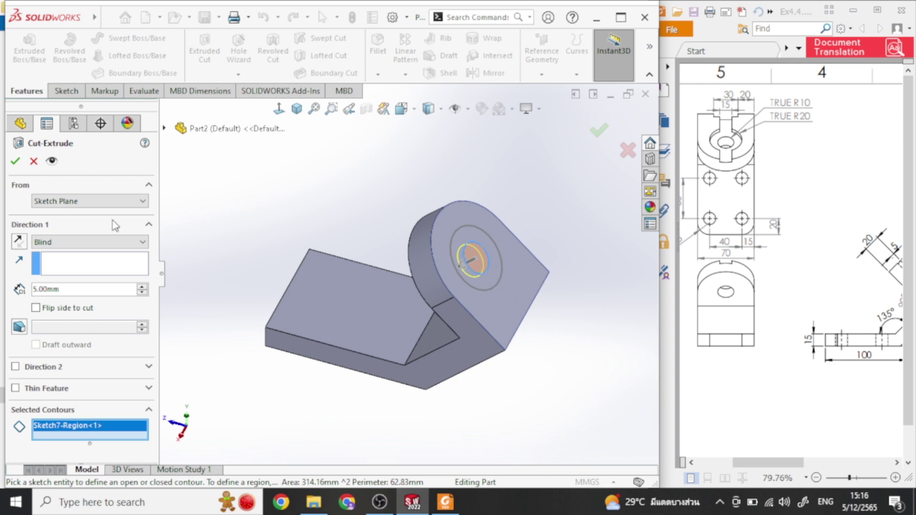
left_click(91, 242)
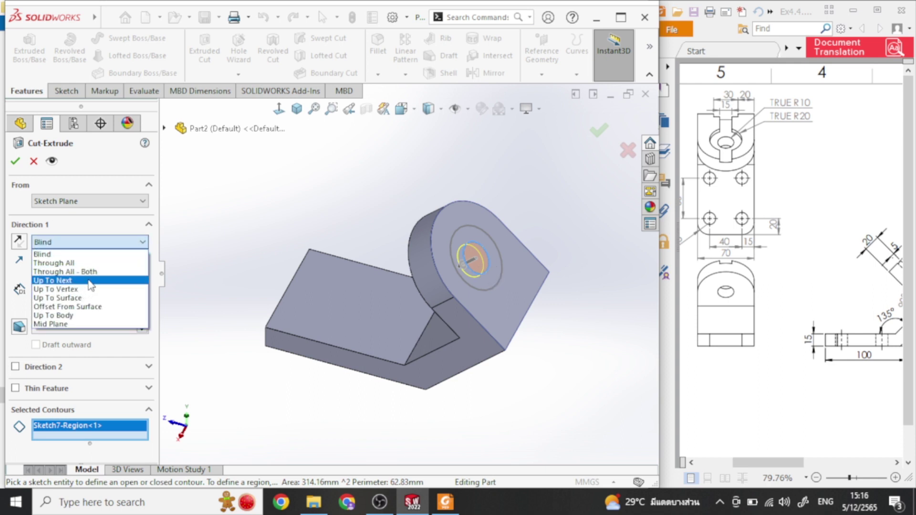
left_click(90, 281)
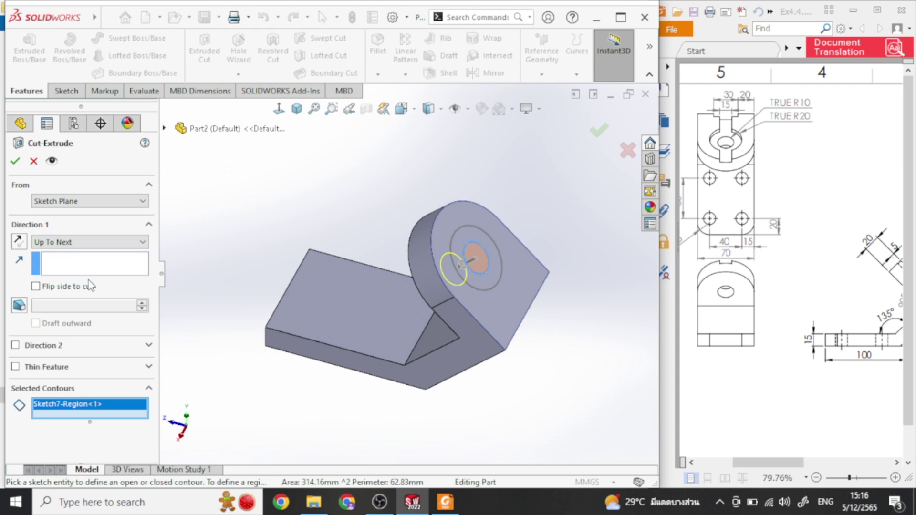
left_click(21, 163)
mouse_move(296, 255)
middle_mouse_down()
mouse_move(225, 245)
mouse_move(220, 215)
mouse_move(291, 242)
middle_mouse_up()
left_click(295, 211)
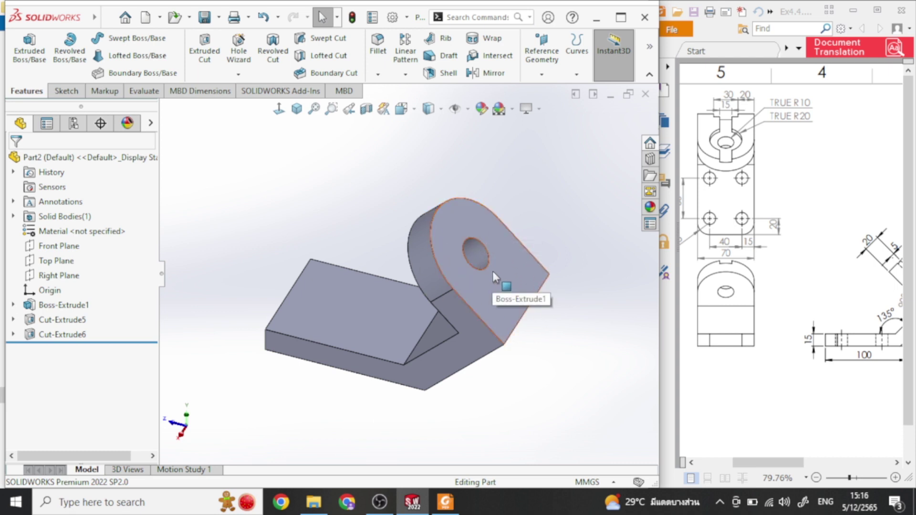
Show Sketch7 and start a new Extruded Cut from it, clearing the default contour.
left_click(13, 335)
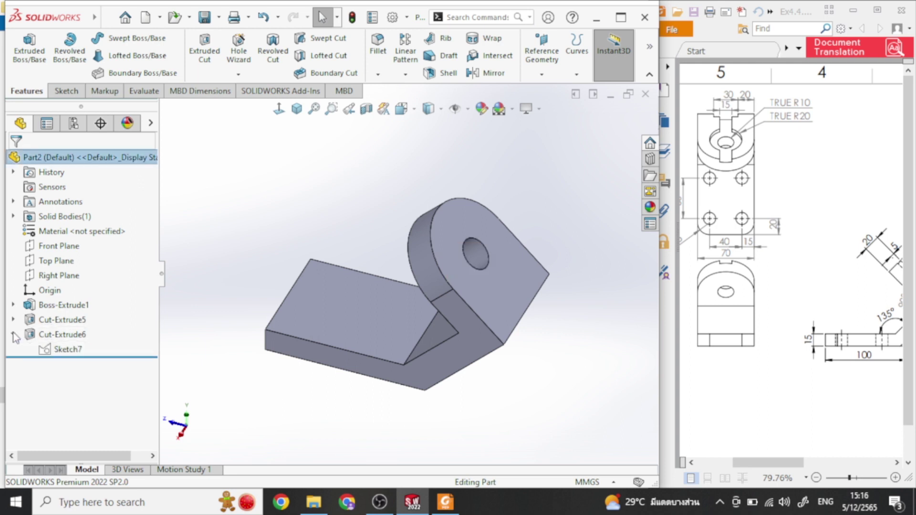
left_click(70, 353)
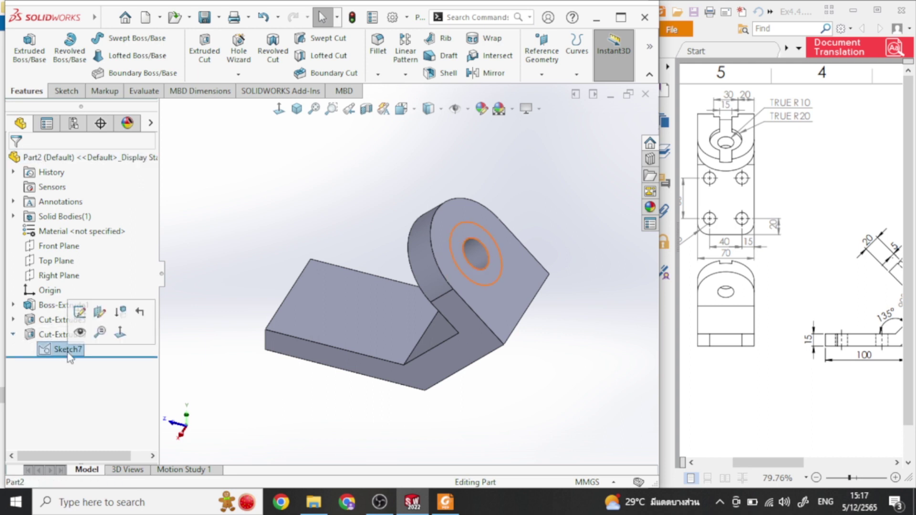
left_click(80, 332)
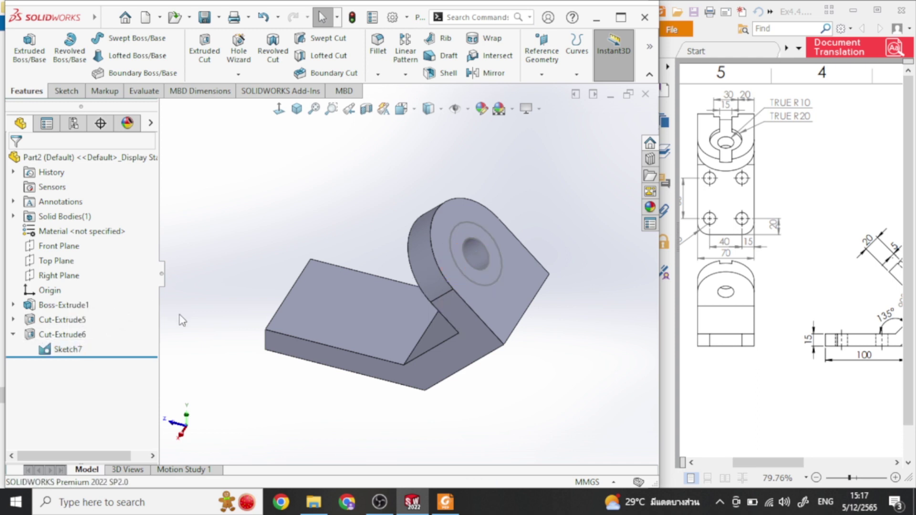
left_click(483, 284)
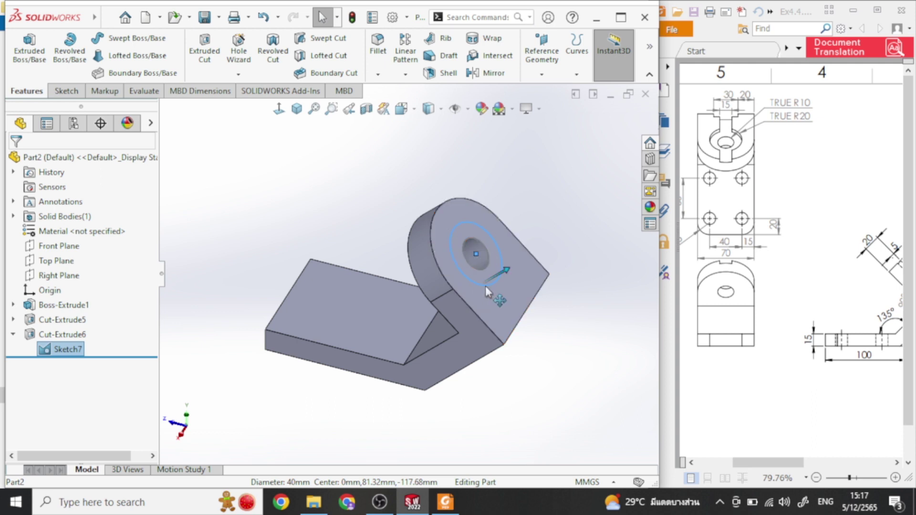
left_click(199, 48)
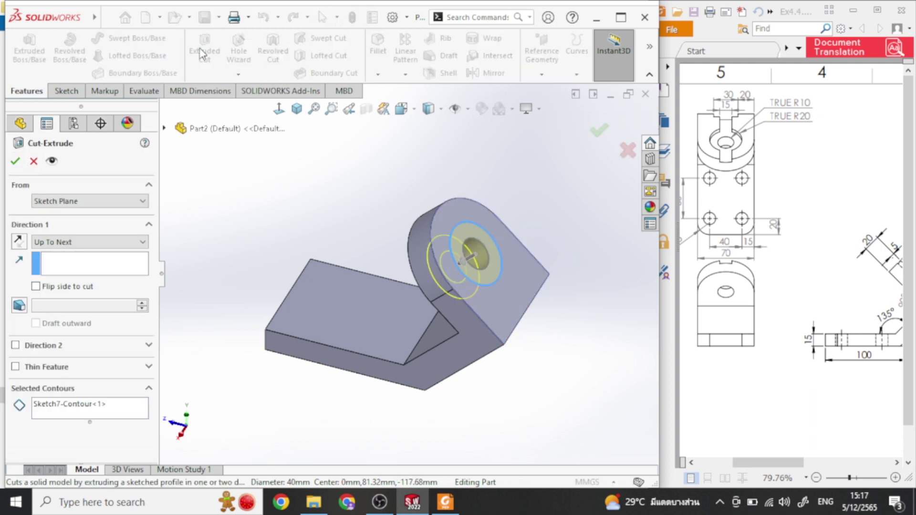
left_click(108, 414)
right_click(105, 411)
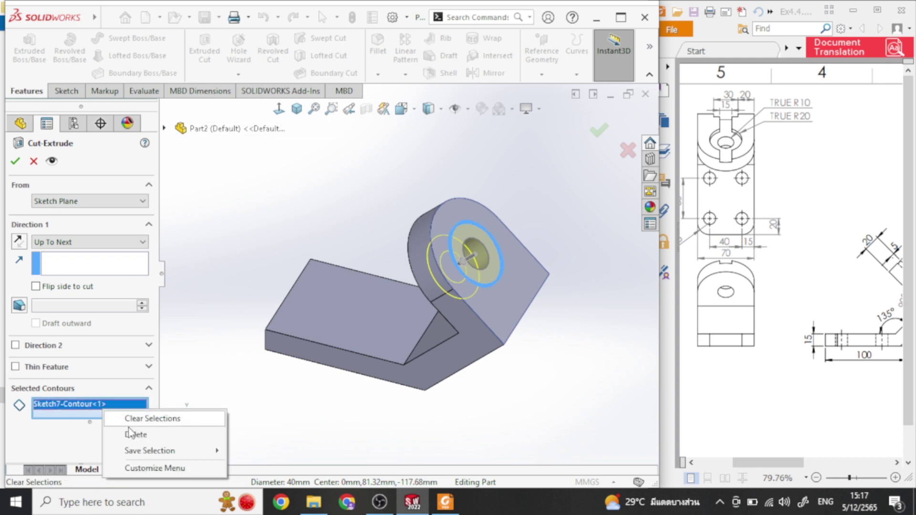
left_click(151, 420)
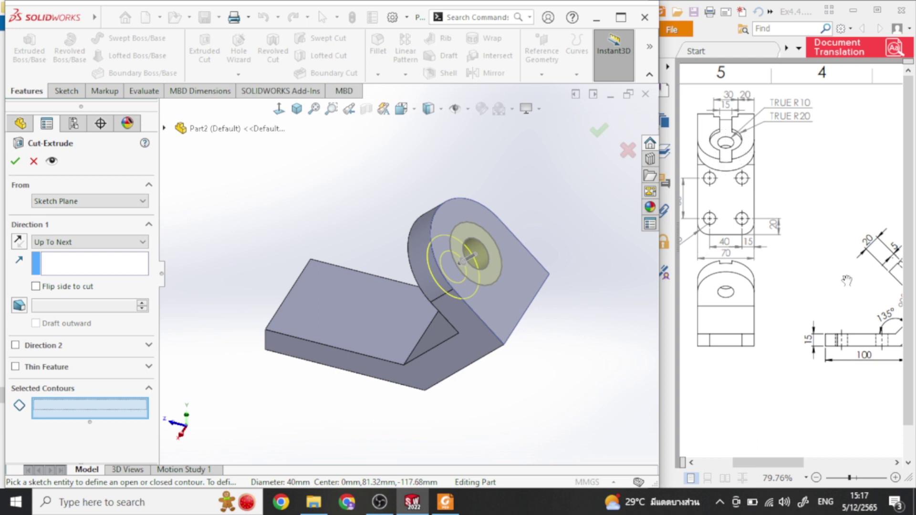
Cut the ring between the Ø40 and Ø20 circles Blind 5 mm as a counterbore.
left_click_drag(847, 281, 745, 248)
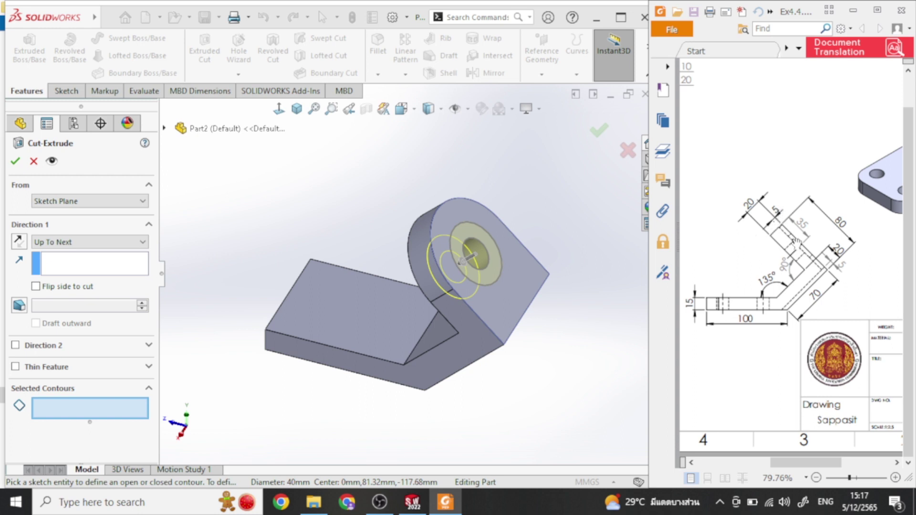
left_click(458, 243)
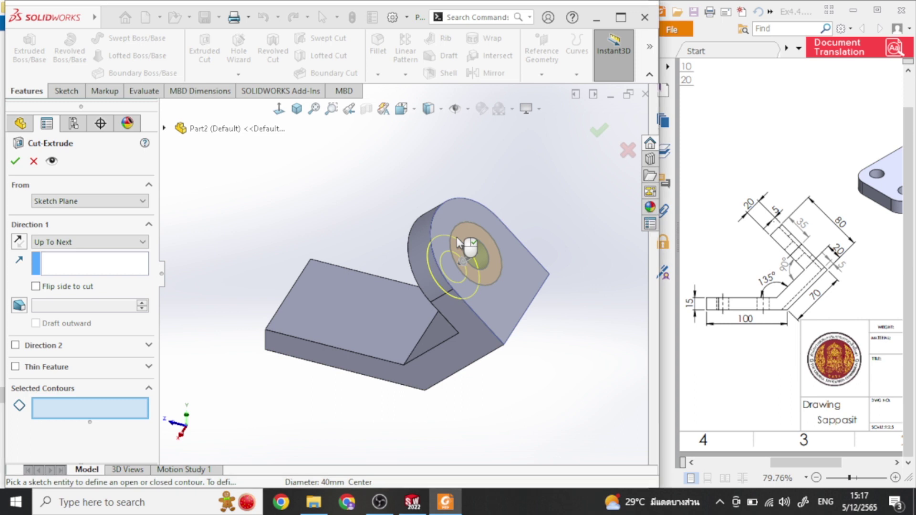
left_click(134, 245)
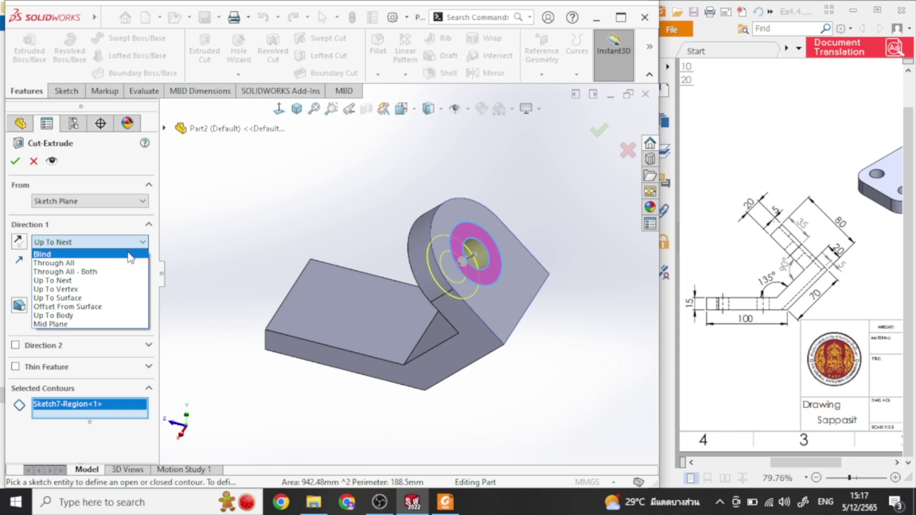
left_click(130, 254)
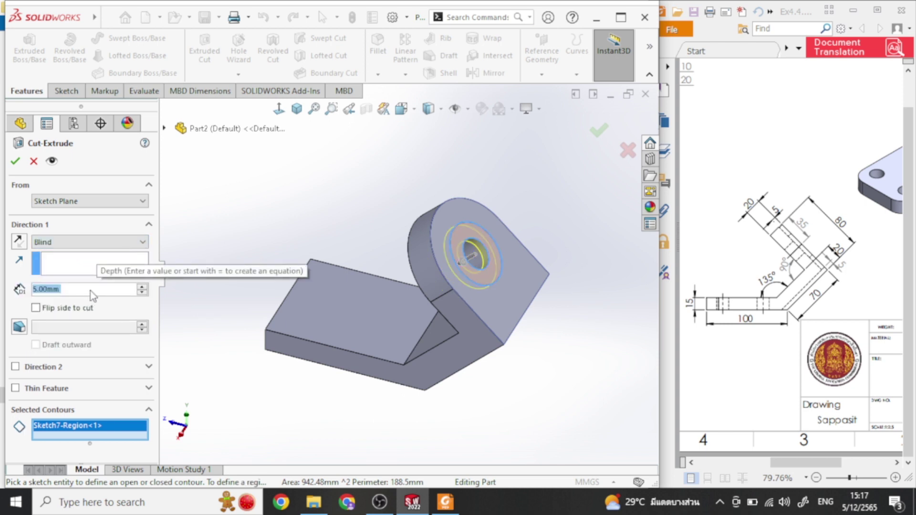
left_click(15, 161)
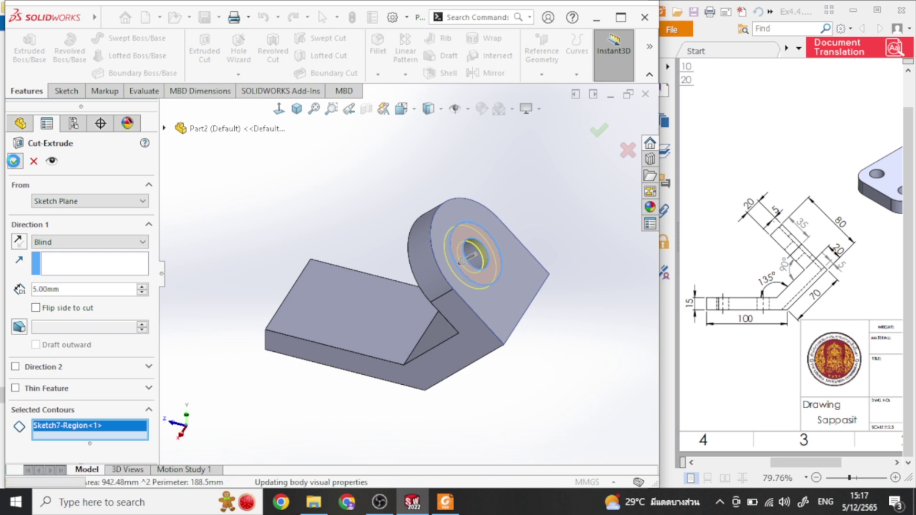
left_click(335, 222)
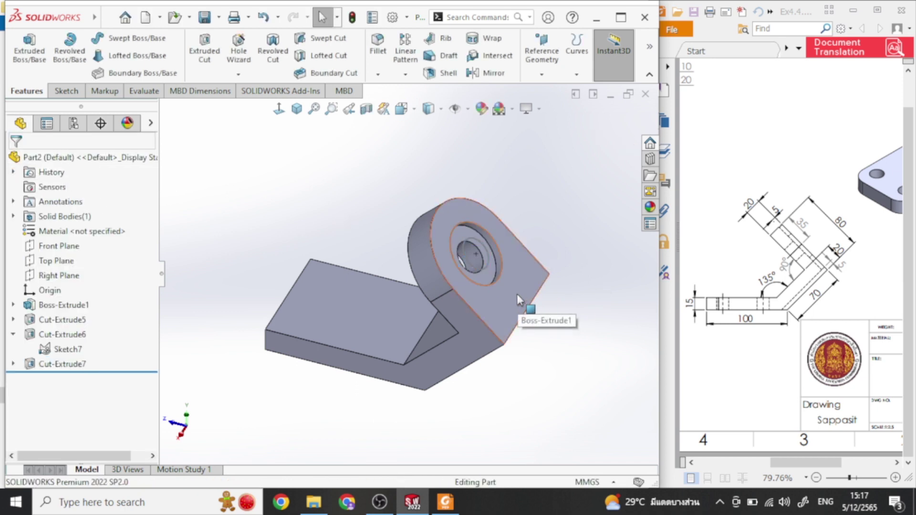
Hide Sketch7 and start a new sketch on the angled upright flange face.
left_click(78, 357)
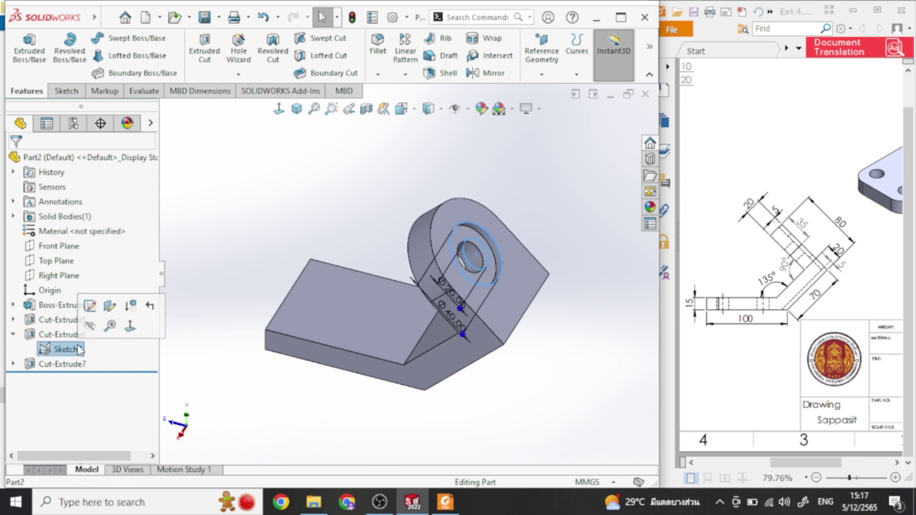
left_click(92, 325)
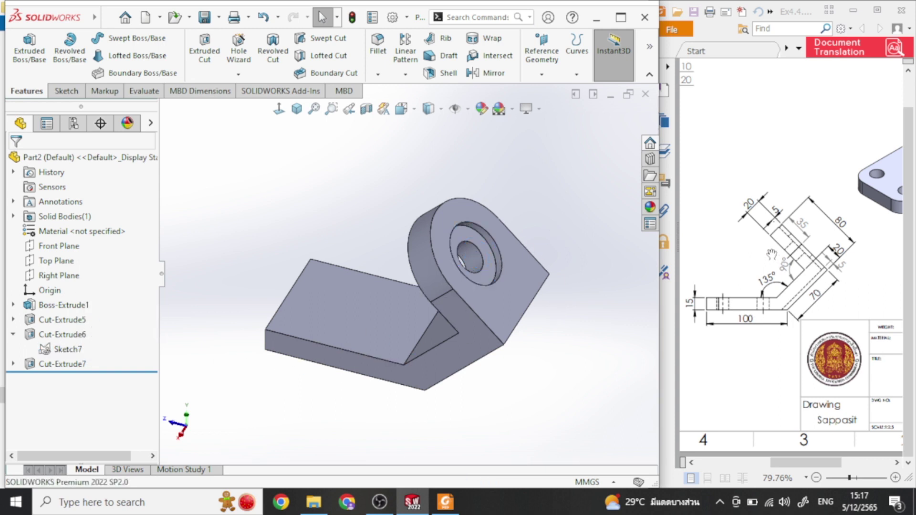
left_click_drag(772, 253, 850, 371)
left_click_drag(744, 143, 758, 218)
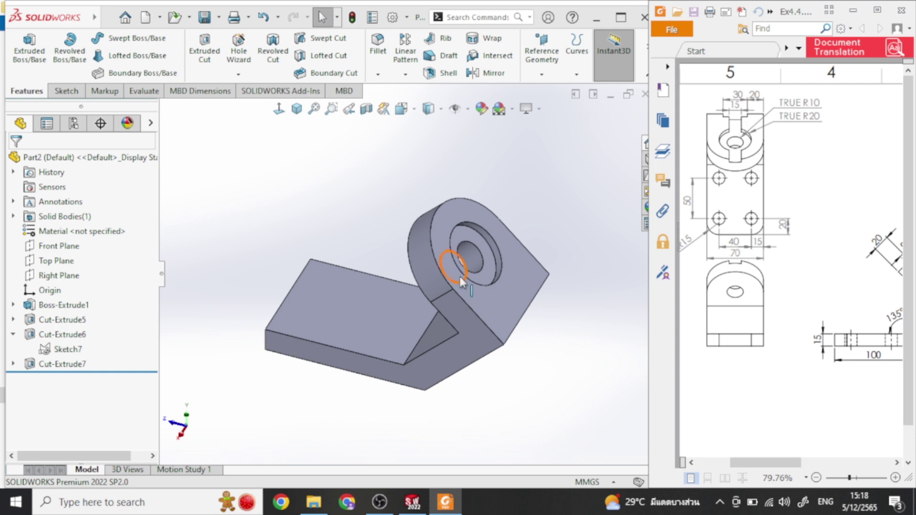
left_click(521, 296)
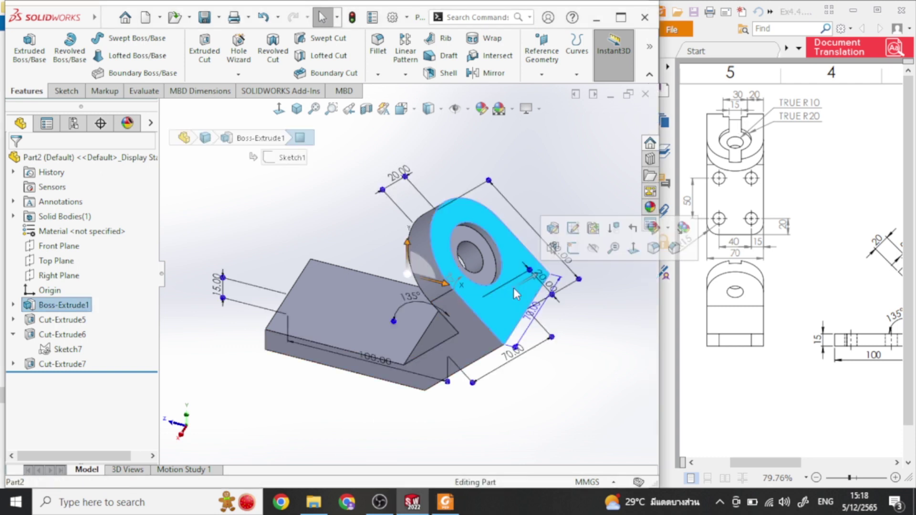
left_click(572, 248)
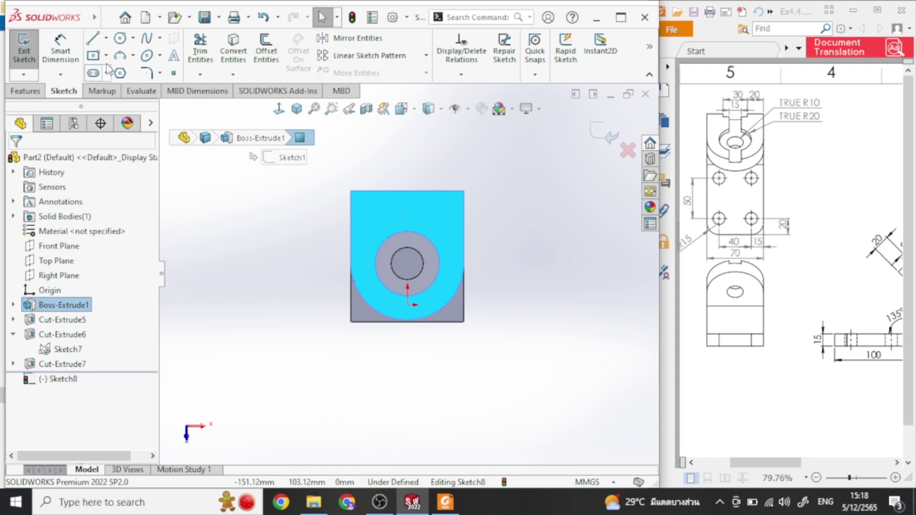
Draw a centre rectangle from the hole centre extending past the flange top.
left_click(93, 56)
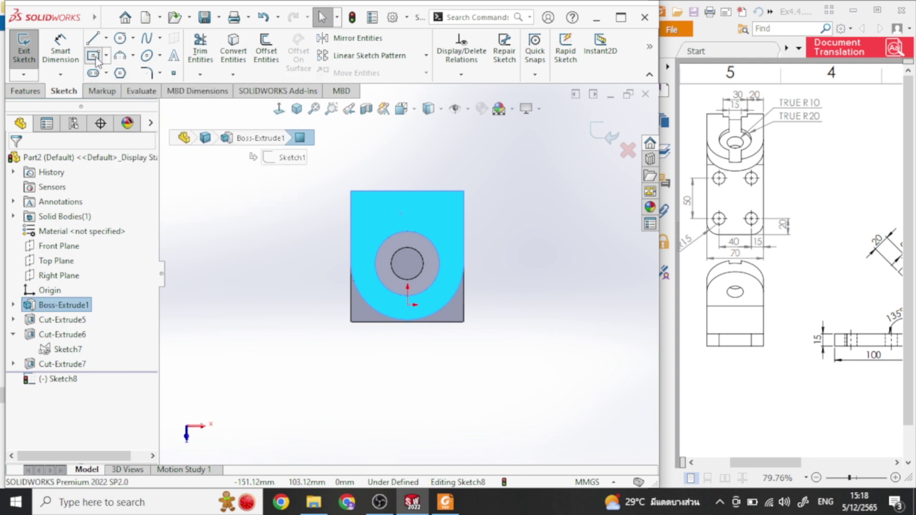
left_click(408, 305)
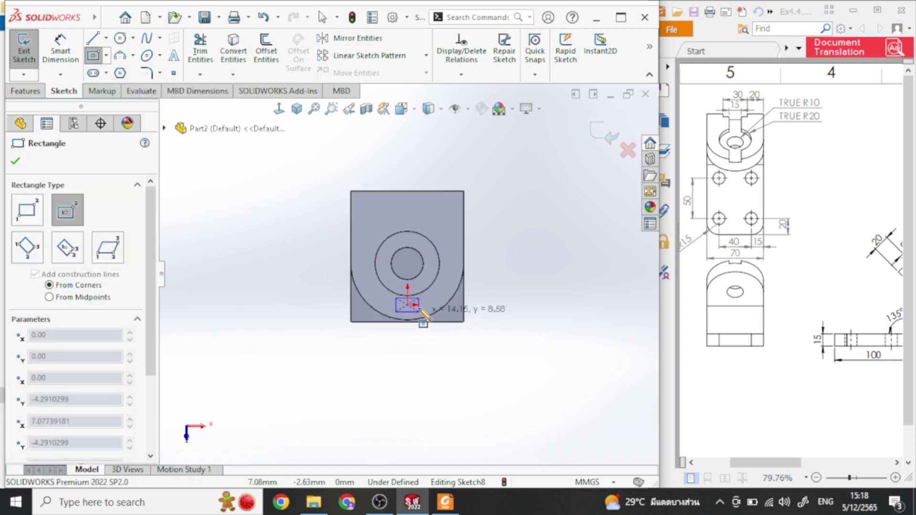
left_click(426, 163)
right_click(505, 160)
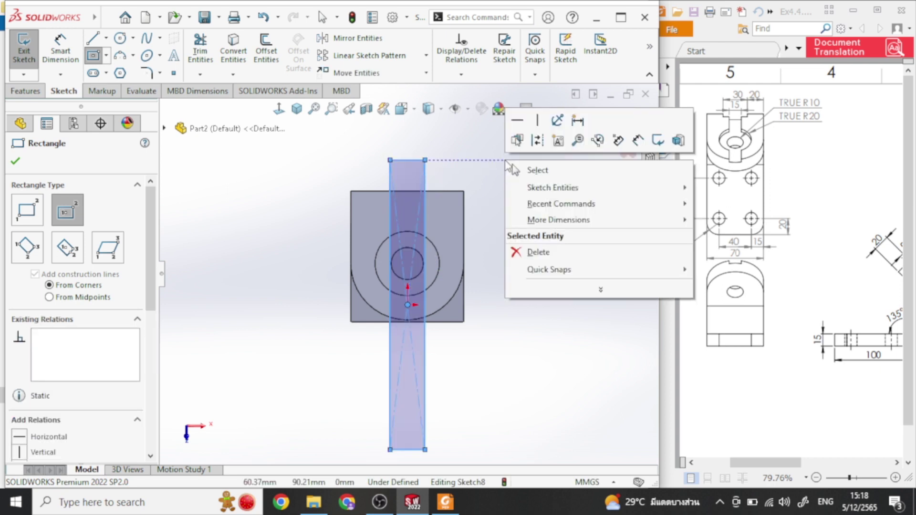
left_click(529, 170)
Dimension the rectangle 15 mm wide, exit the sketch and return to isometric view.
left_click(60, 50)
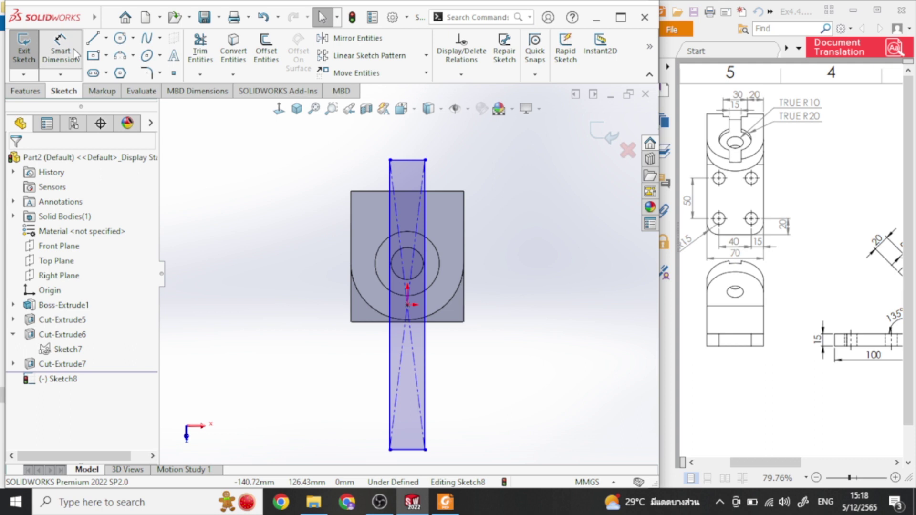
left_click(409, 161)
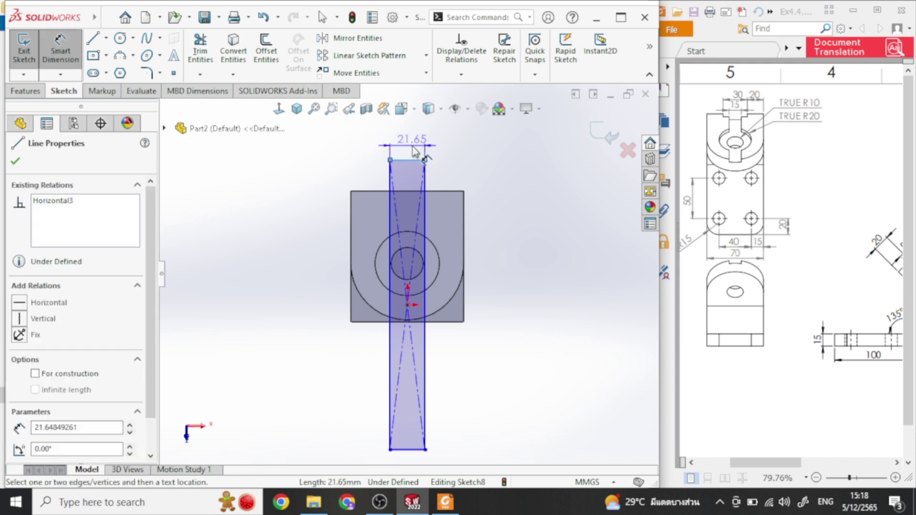
left_click(414, 143)
type("15")
key("Return")
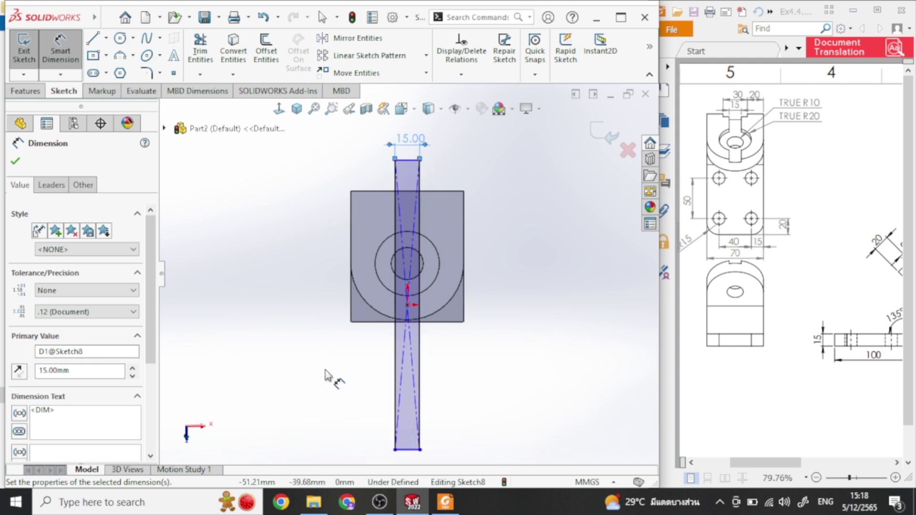
left_click(598, 136)
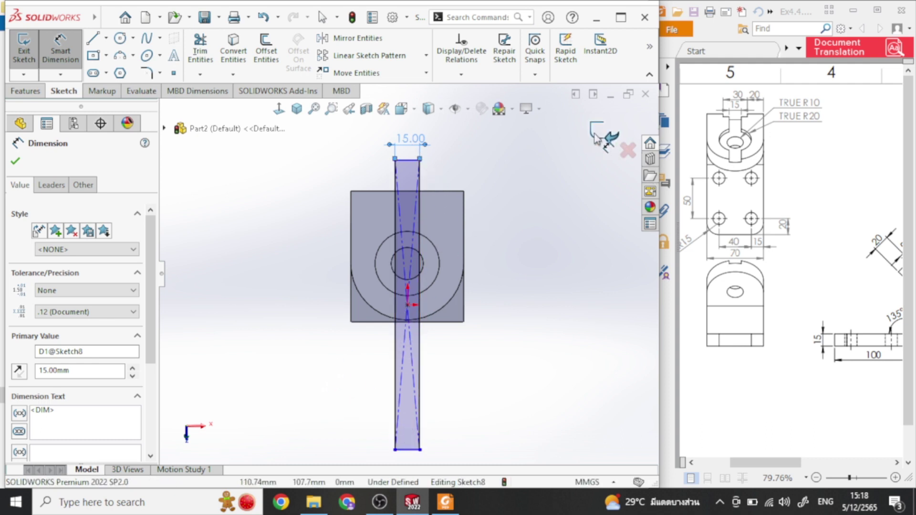
left_click(296, 109)
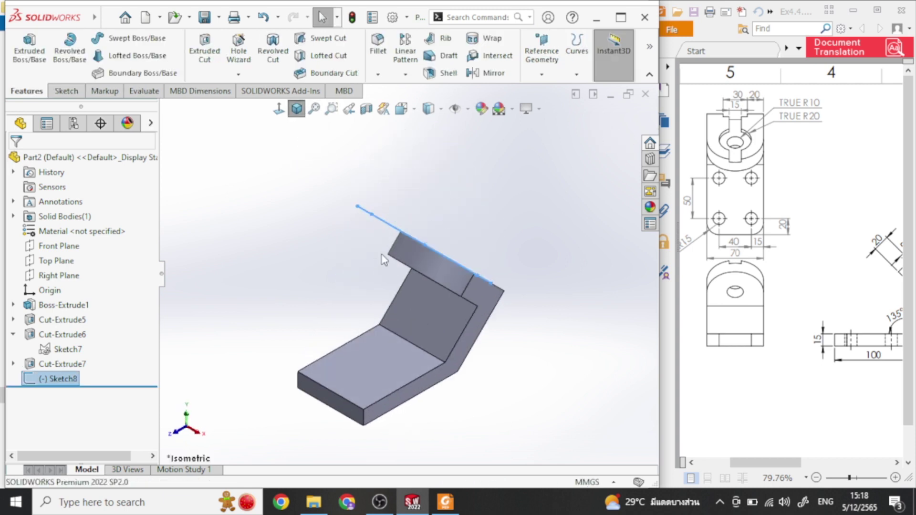
Cut Sketch8 Blind 5 mm to form the slot, then orbit and compare with the reference drawing.
left_click(192, 48)
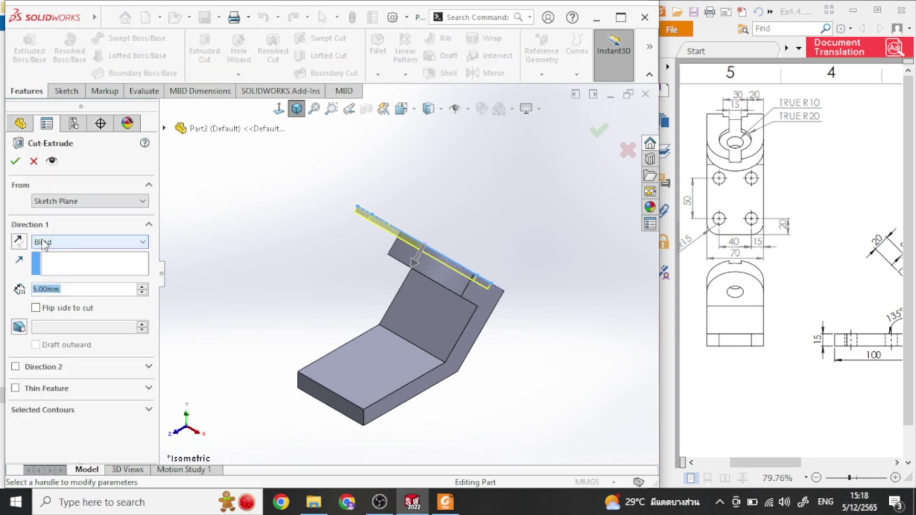
left_click(15, 162)
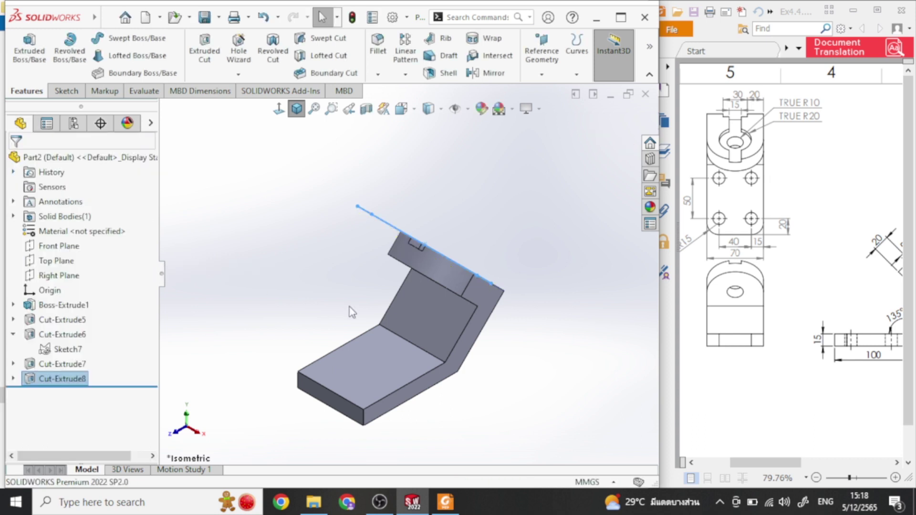
left_click(300, 264)
middle_click_drag(299, 262, 217, 276)
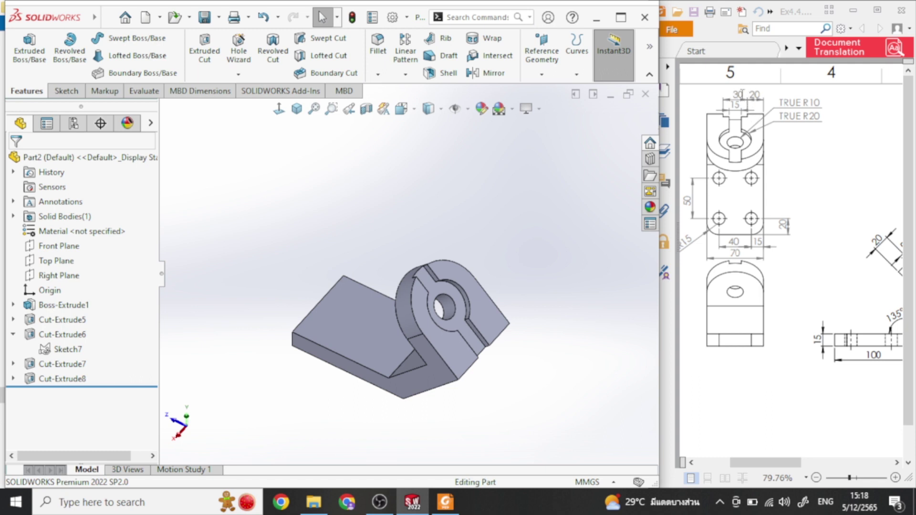
middle_click(795, 253)
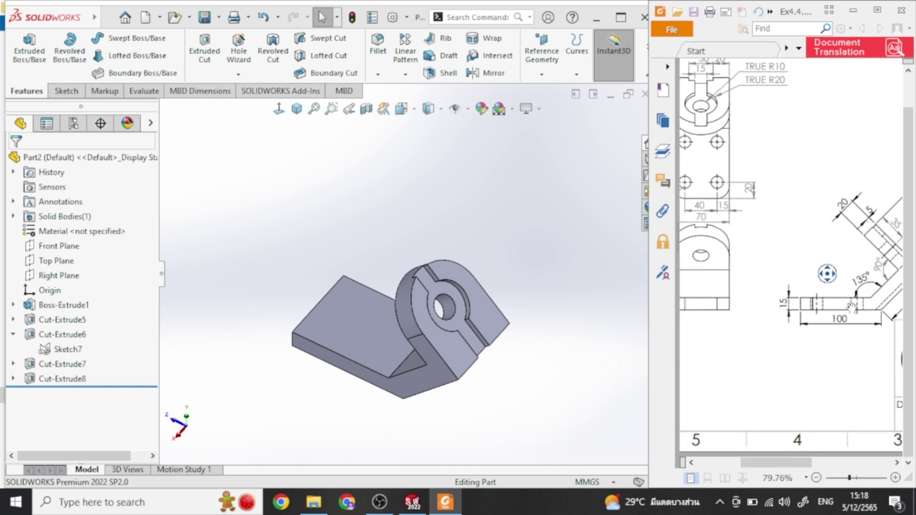
middle_click(844, 305)
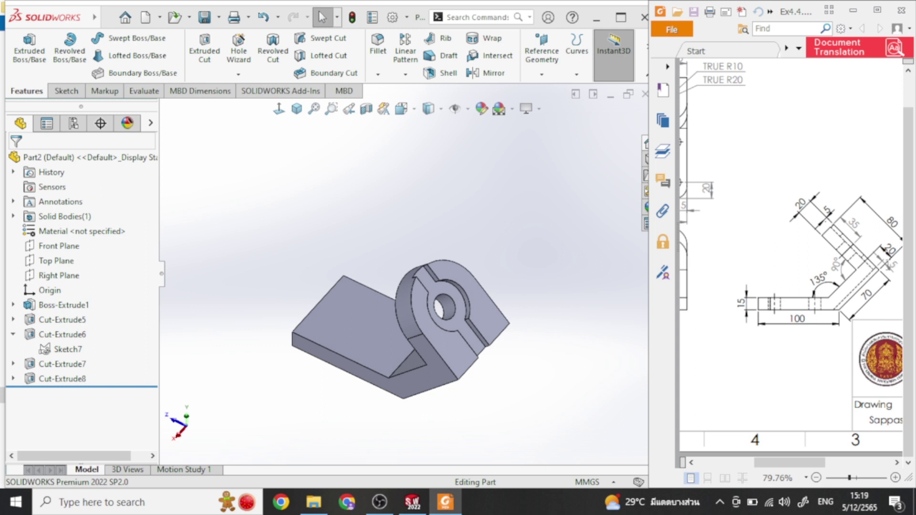
Start a sketch on the flange's opposite face and draw a centre rectangle on the notch.
middle_click_drag(470, 383, 458, 288)
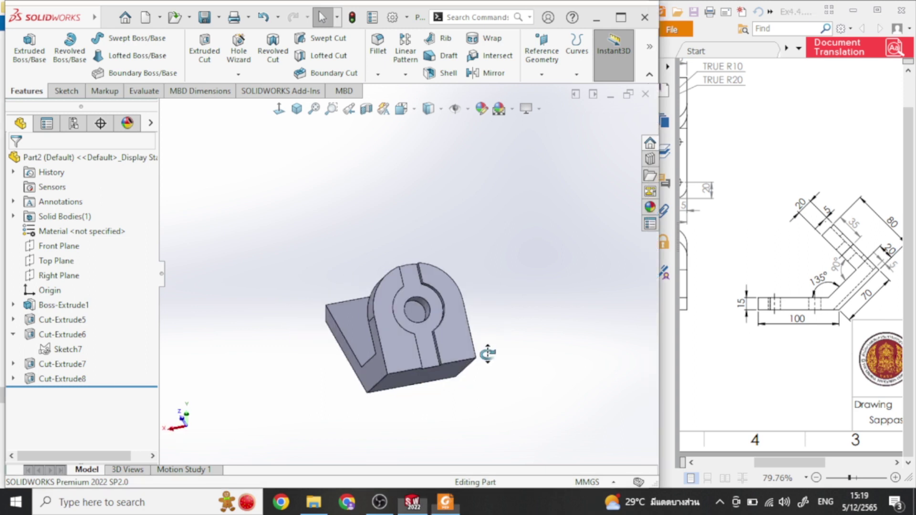
left_click(388, 336)
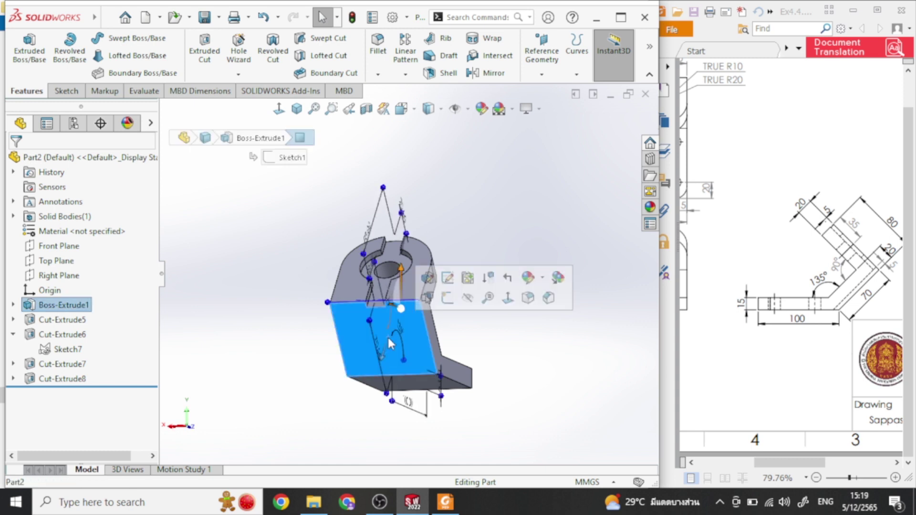
left_click(449, 306)
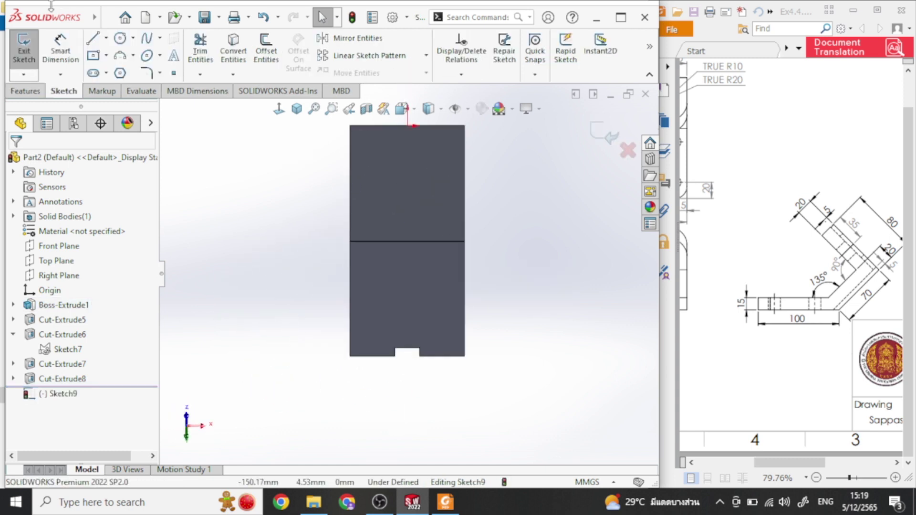
left_click(94, 57)
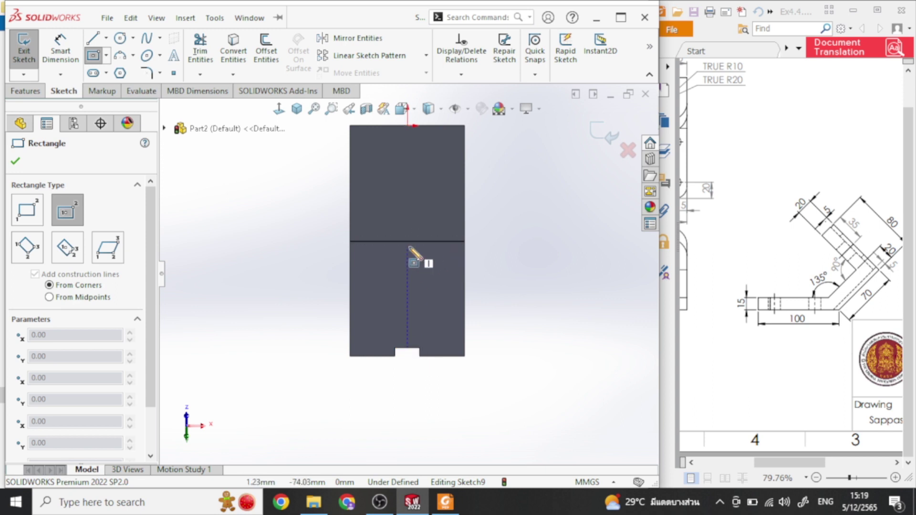
left_click(407, 348)
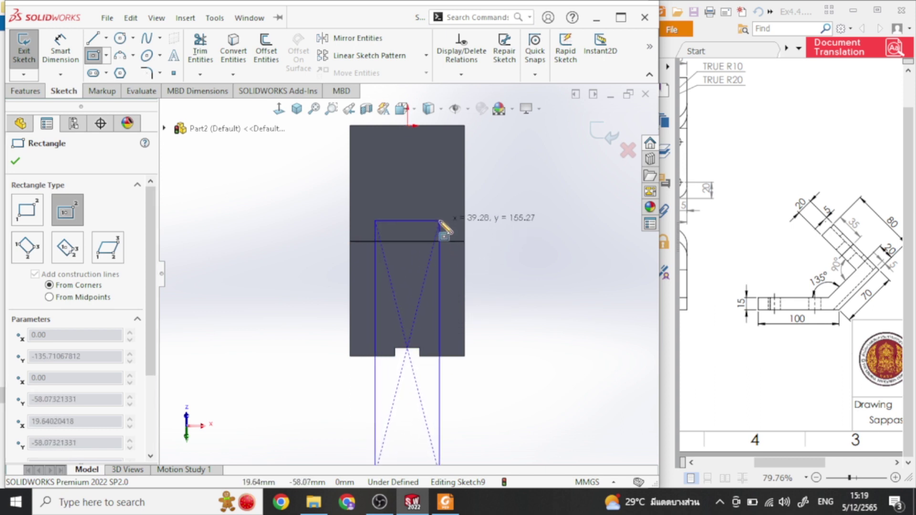
left_click(439, 221)
right_click(572, 223)
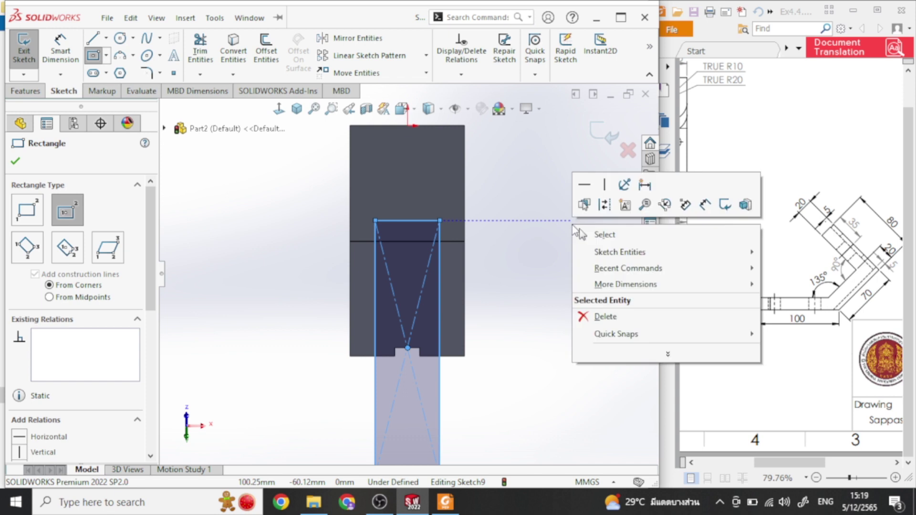
left_click(615, 236)
Dimension the rectangle 30 mm wide and exit the sketch.
left_click(69, 47)
left_click(418, 219)
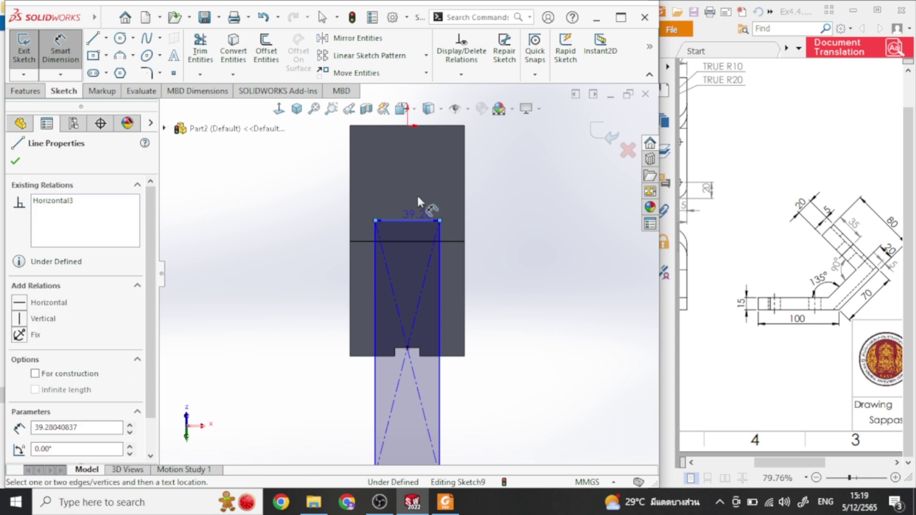
left_click(417, 191)
type("30")
key("Return")
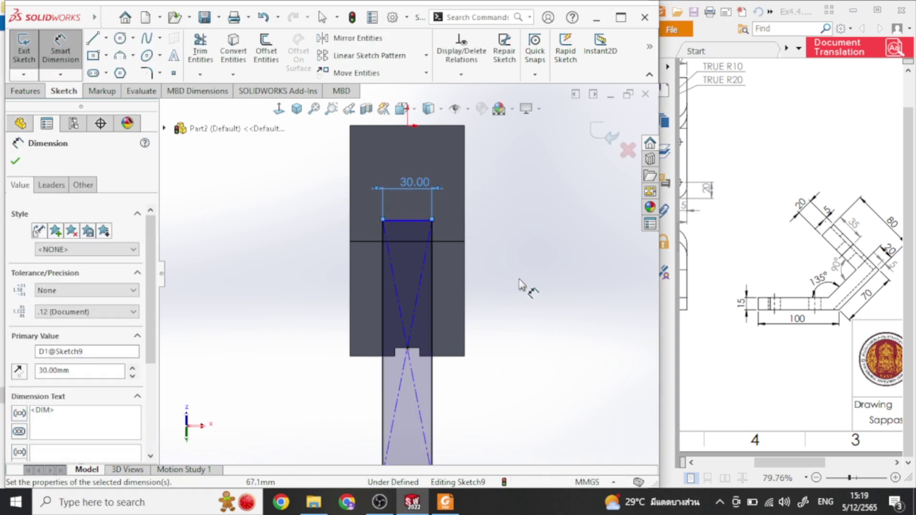
left_click(593, 142)
left_click(593, 142)
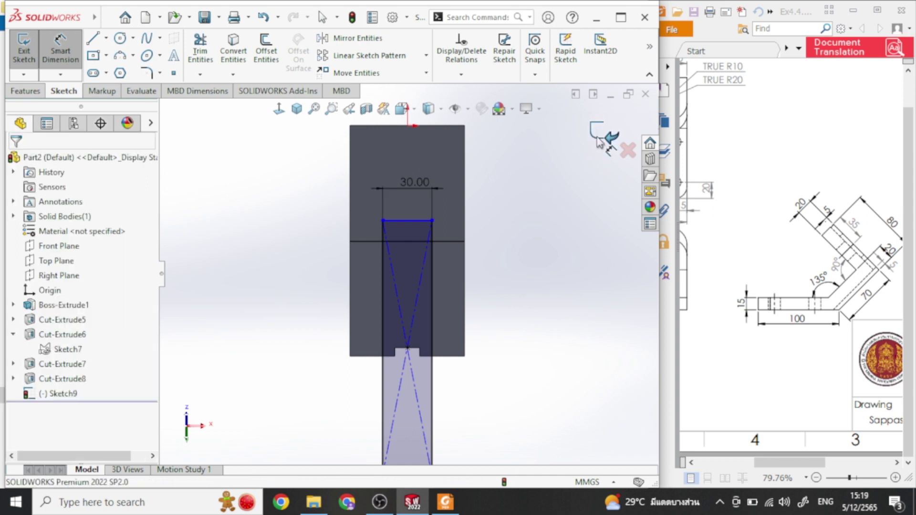
Cut Sketch9 Blind 5 mm into the flange's back face, then orbit to inspect it.
left_click(297, 109)
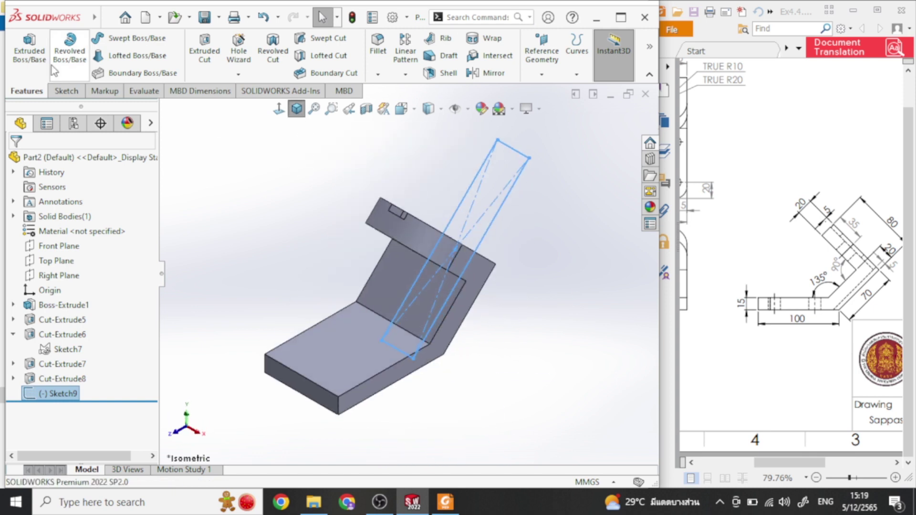
left_click(204, 48)
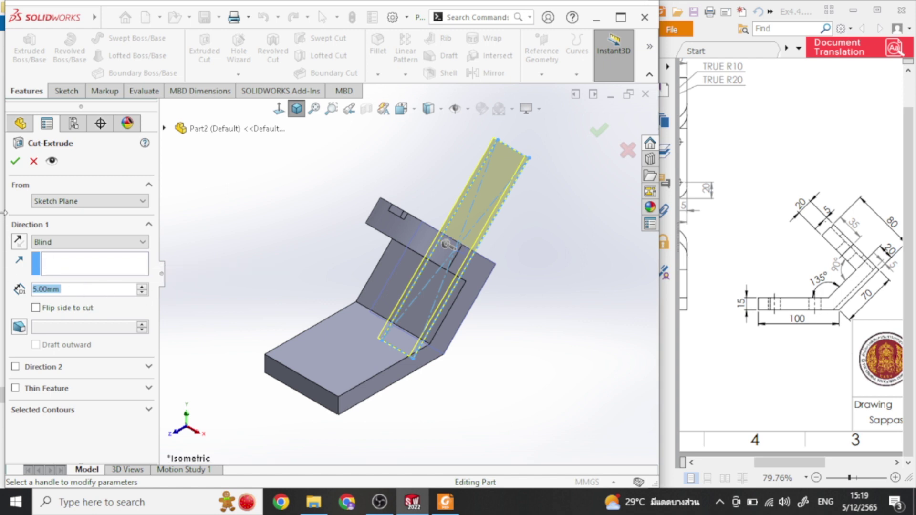
left_click(16, 164)
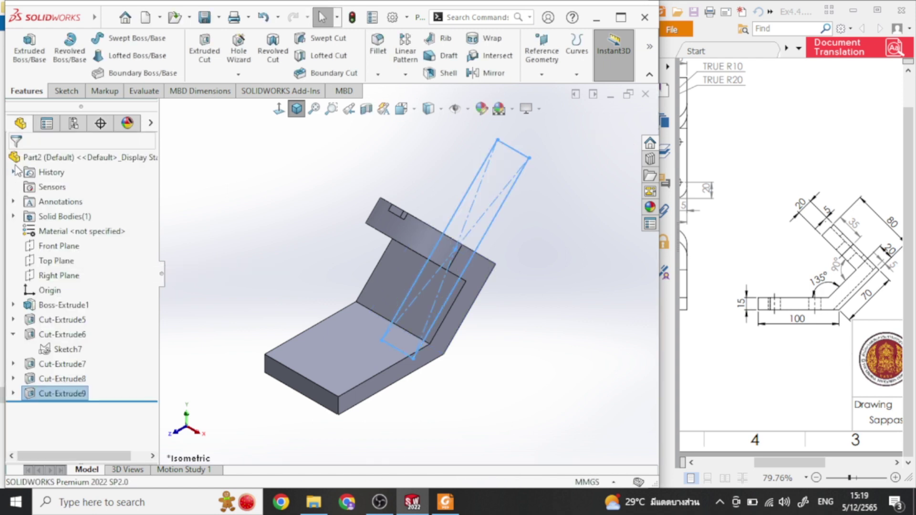
left_click(279, 285)
middle_click_drag(280, 266, 160, 226)
mouse_move(323, 389)
middle_mouse_down()
mouse_move(297, 338)
mouse_move(303, 281)
mouse_move(308, 337)
mouse_move(380, 397)
mouse_move(310, 394)
mouse_move(442, 379)
mouse_move(474, 434)
middle_mouse_up()
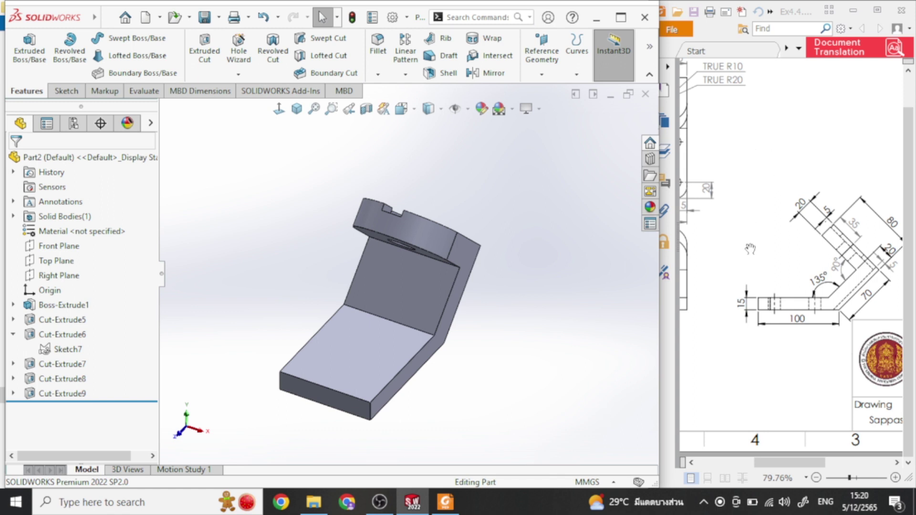
left_click_drag(750, 249, 874, 260)
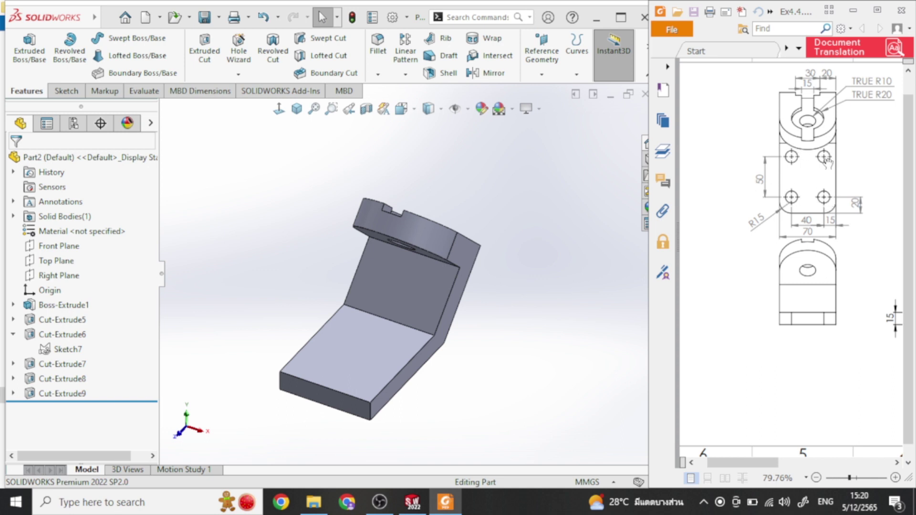
Start a Hole Wizard feature with the straight hole type.
left_click(238, 74)
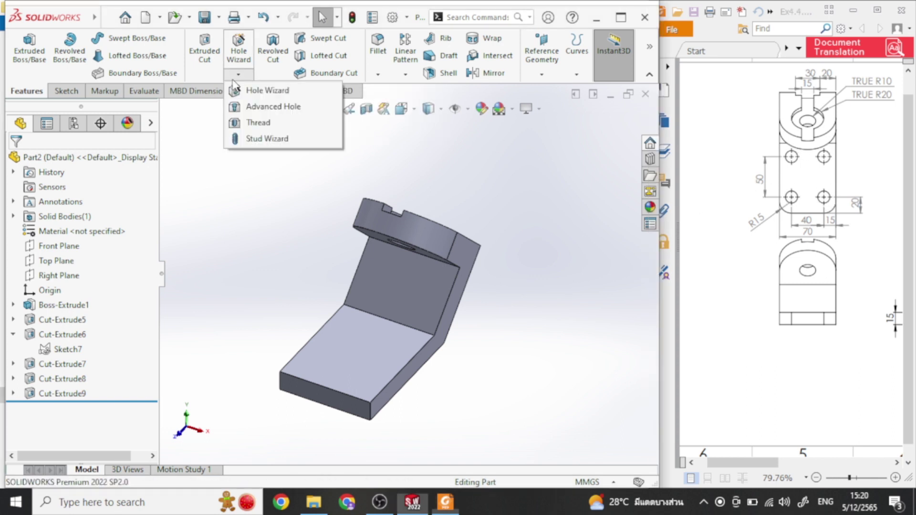
left_click(265, 95)
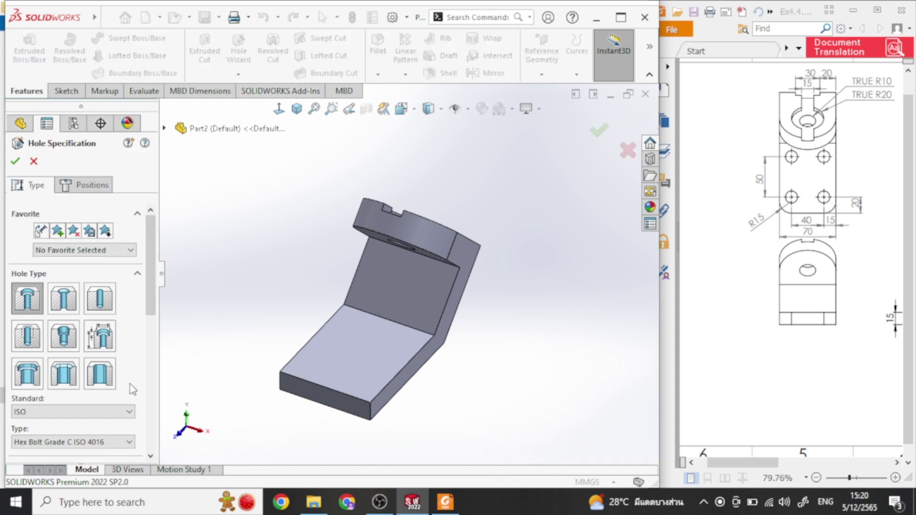
left_click(102, 298)
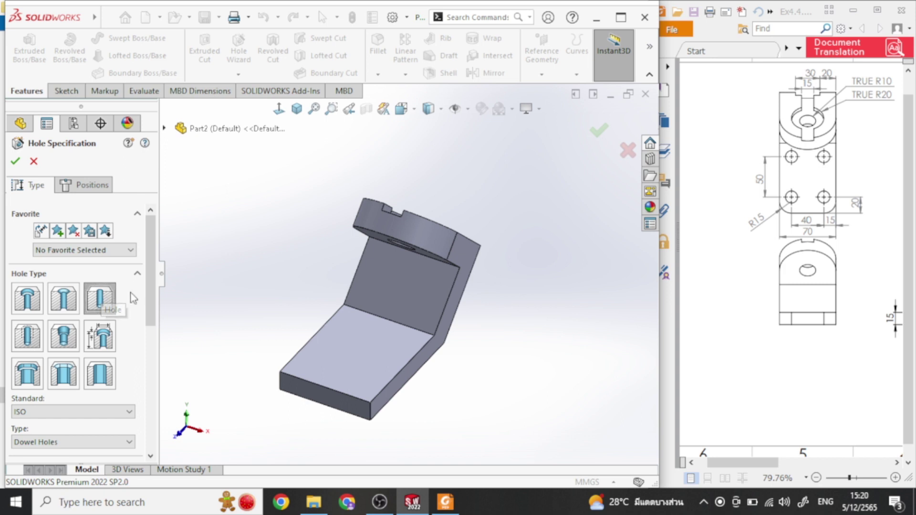
left_click_drag(148, 275, 148, 334)
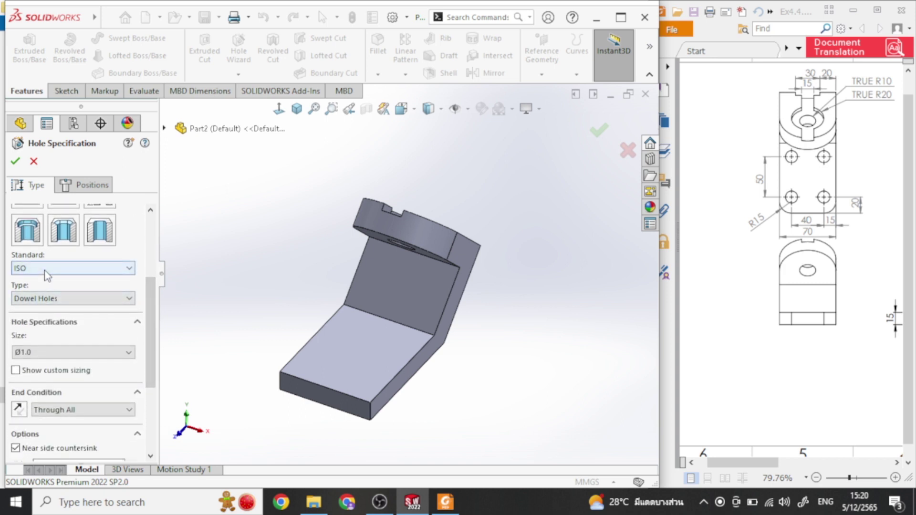
Set the hole to ISO Drill sizes, Ø15.0, Through All, as a plain straight hole.
left_click(132, 299)
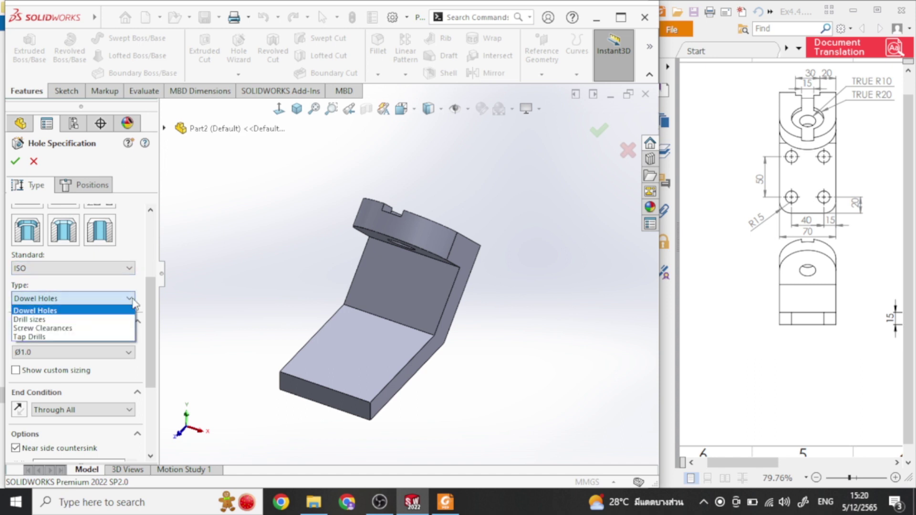
left_click(83, 326)
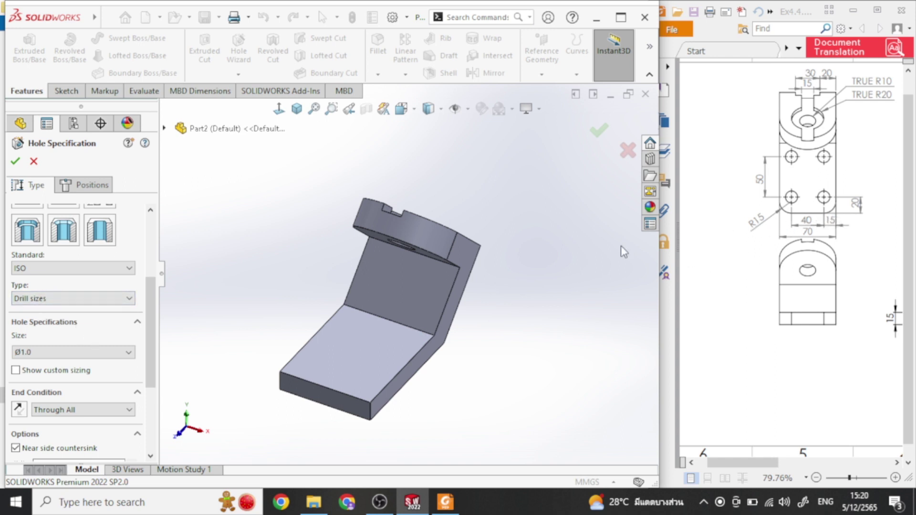
left_click(128, 353)
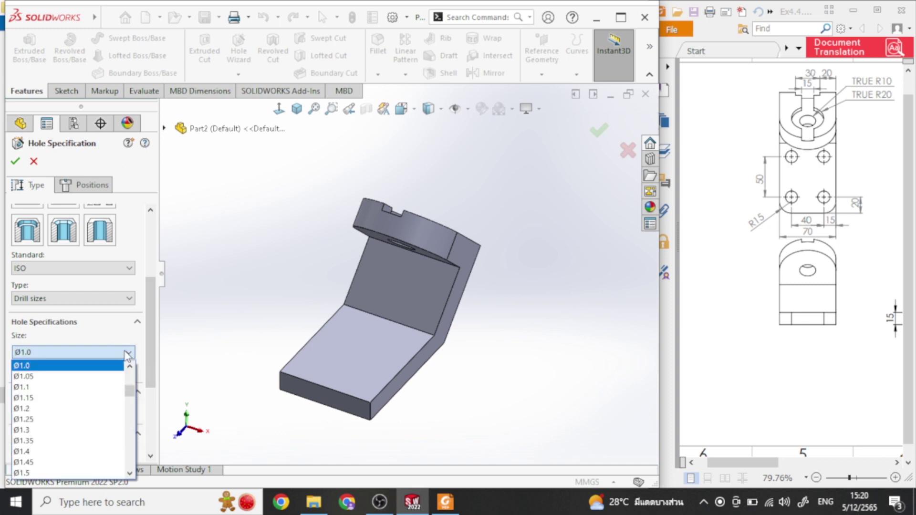
scroll(110, 400, "down", 4)
scroll(95, 419, "down", 3)
scroll(90, 437, "down", 4)
scroll(79, 458, "down", 3)
scroll(70, 459, "down", 3)
scroll(65, 457, "down", 5)
scroll(62, 453, "down", 5)
scroll(61, 453, "down", 5)
scroll(72, 386, "down", 2)
scroll(72, 386, "down", 1)
scroll(54, 386, "up", 1)
scroll(53, 386, "up", 1)
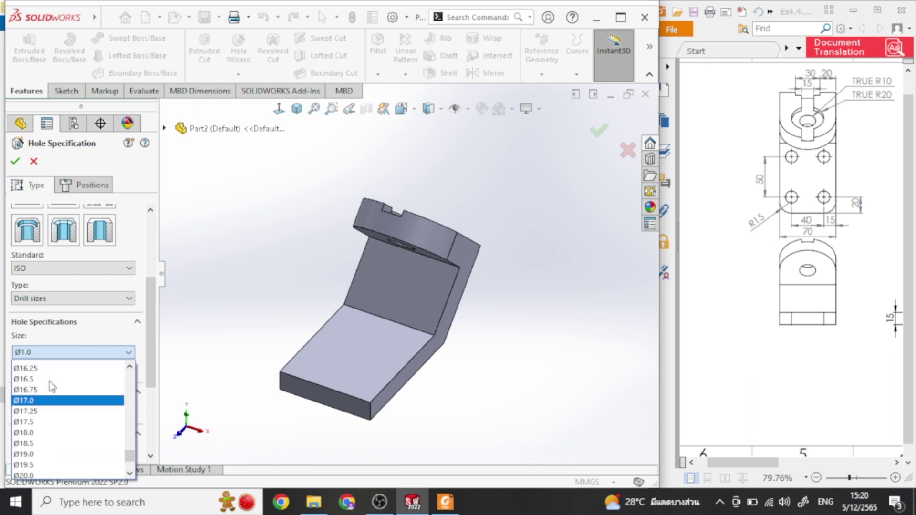
scroll(59, 381, "up", 1)
scroll(61, 381, "up", 1)
left_click(57, 388)
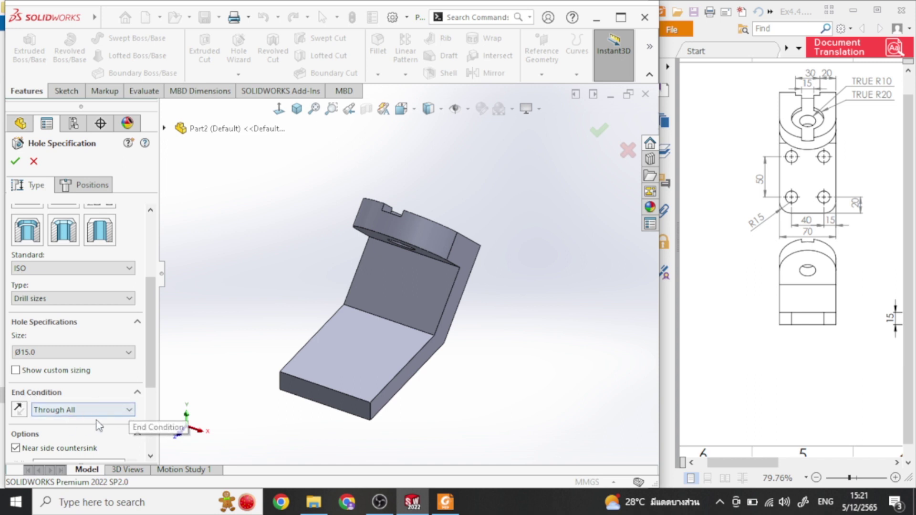
mouse_move(152, 343)
left_mouse_down()
mouse_move(154, 413)
mouse_move(152, 317)
left_mouse_up()
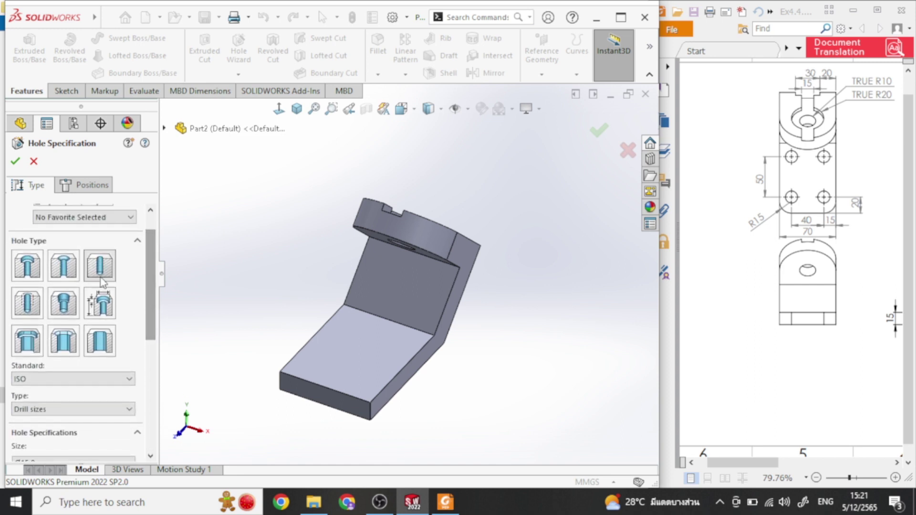
left_click(100, 269)
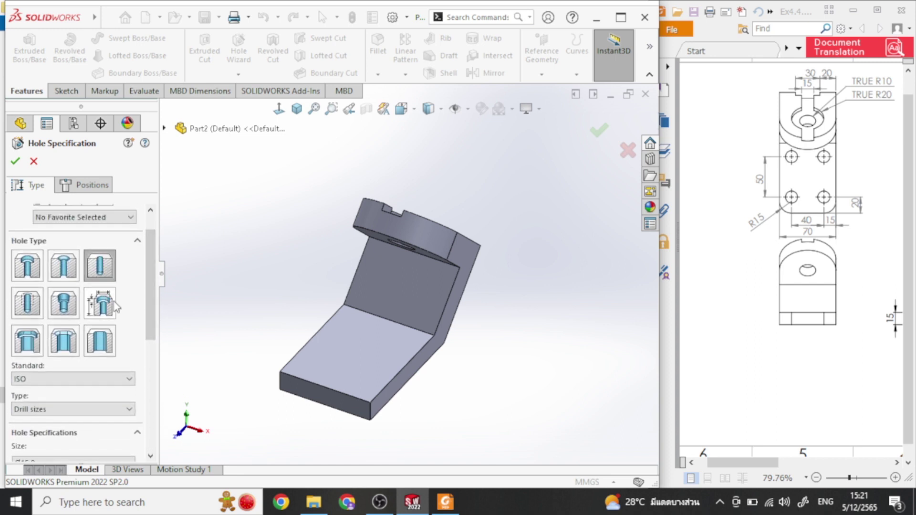
Place four hole centres on the bracket's base face.
left_click(93, 188)
left_click(81, 304)
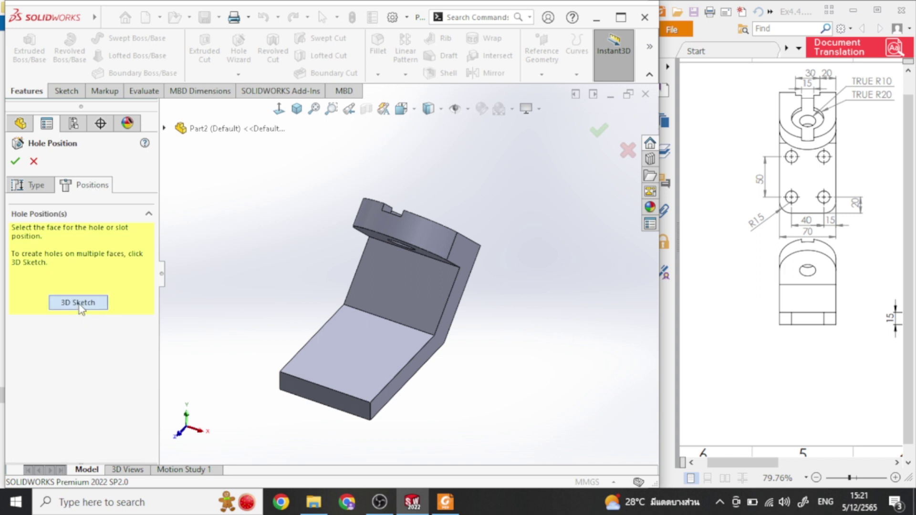
left_click(390, 347)
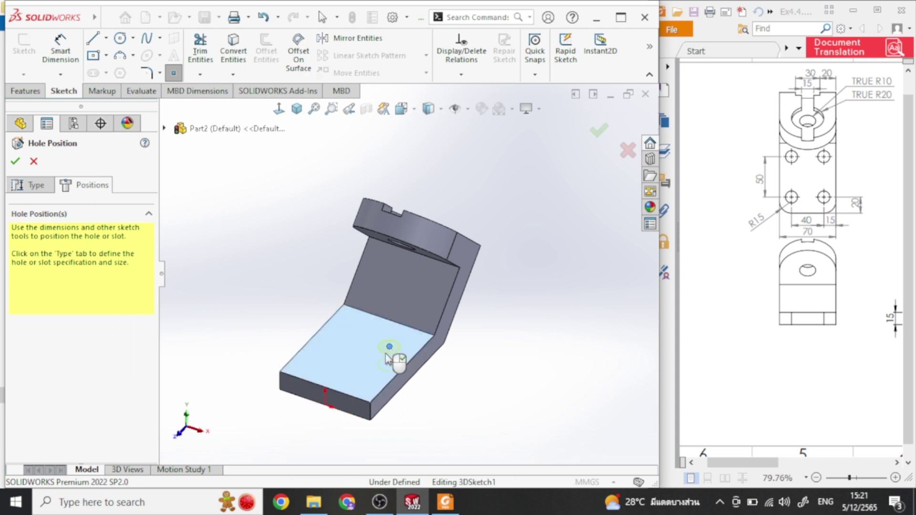
left_click(367, 378)
left_click(323, 364)
left_click(353, 340)
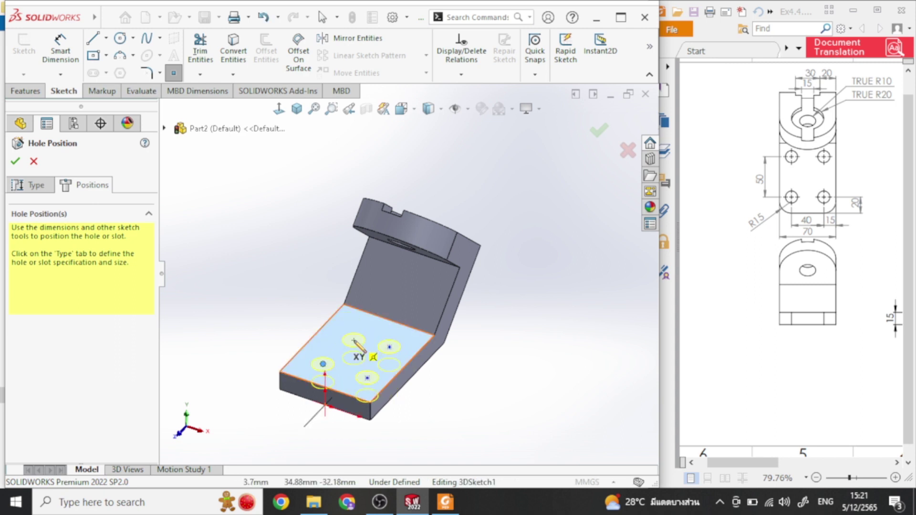
left_click(315, 288)
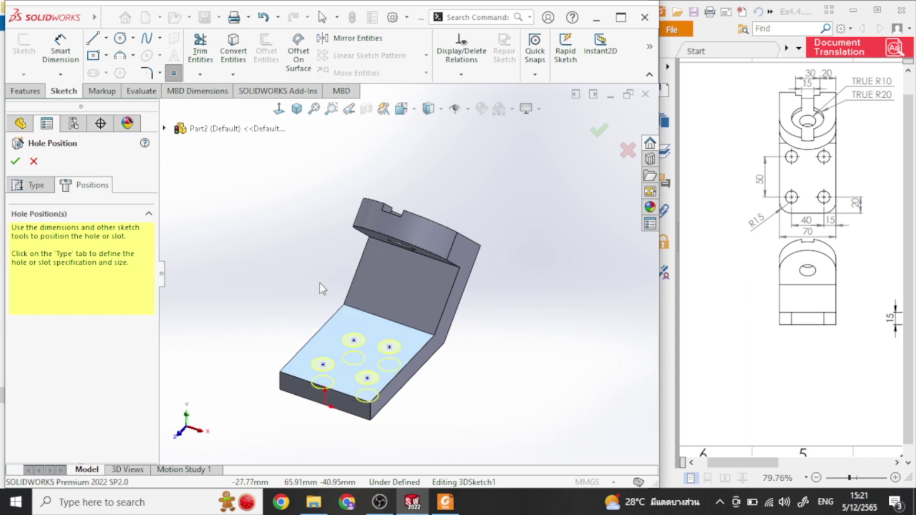
From the top view, level the upper pair and the lower pair of hole centres.
left_click(279, 110)
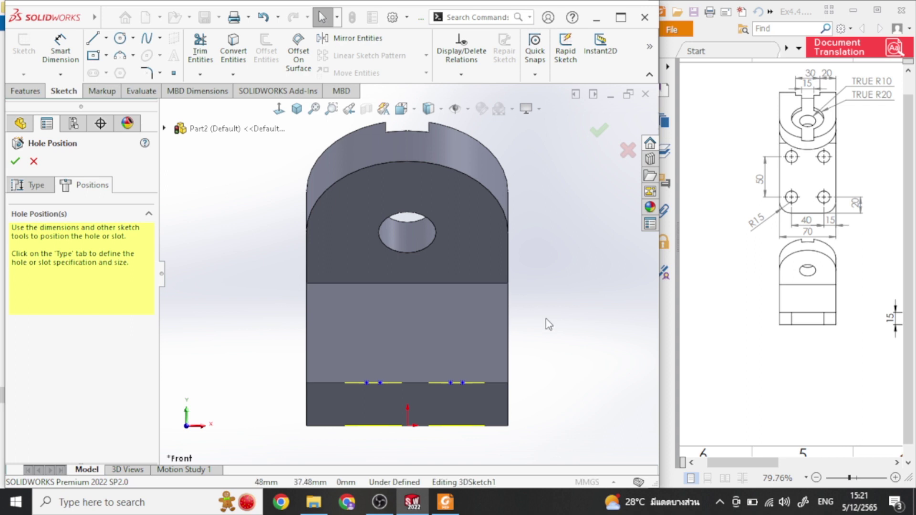
key("ctrl+5")
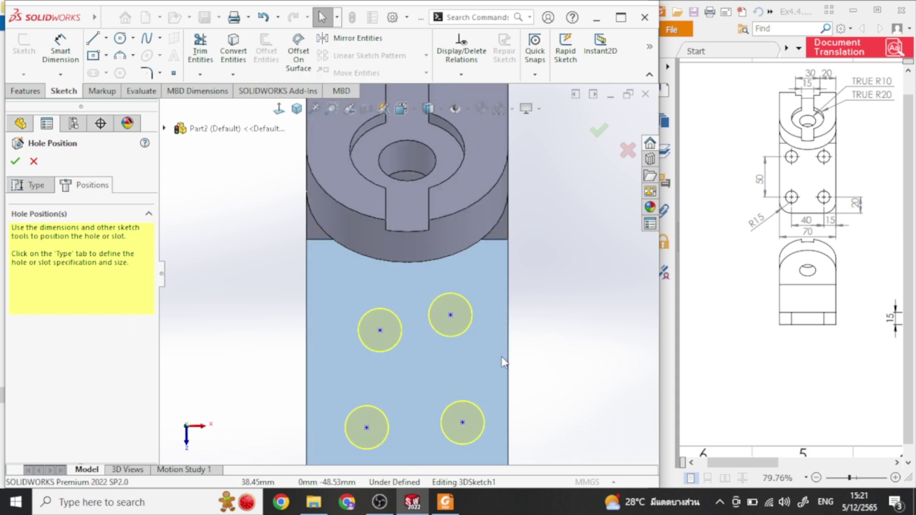
left_click(450, 315)
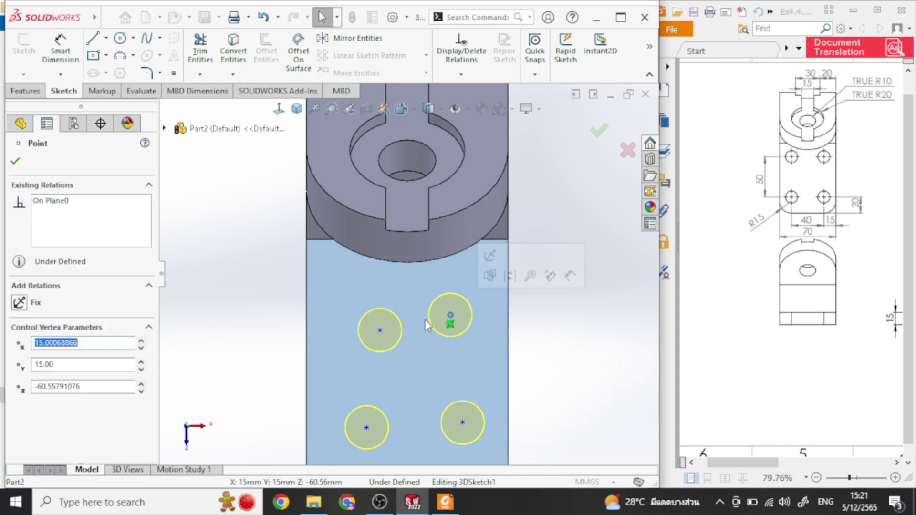
left_click(381, 331, "ctrl")
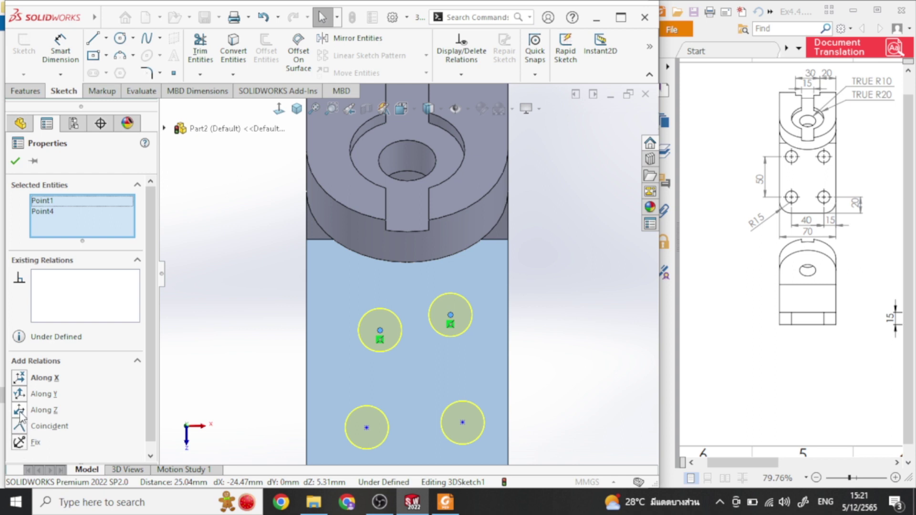
left_click(19, 378)
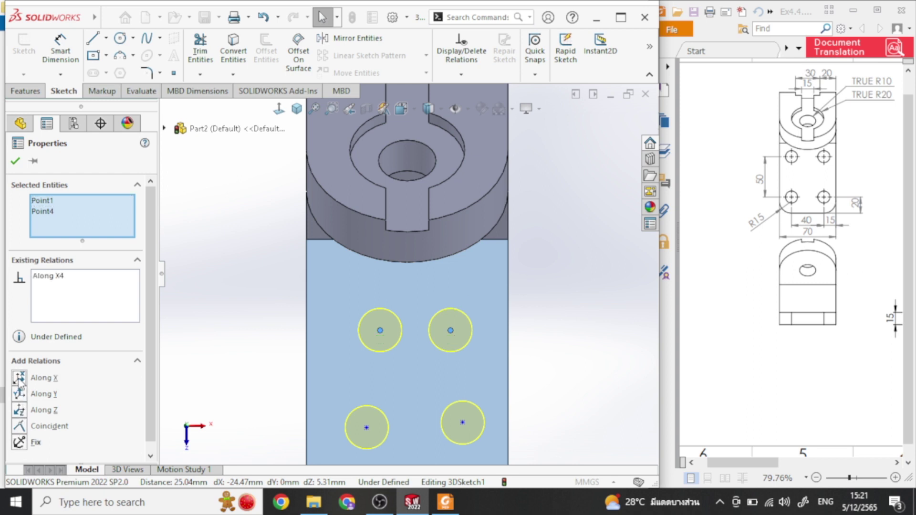
left_click(366, 428)
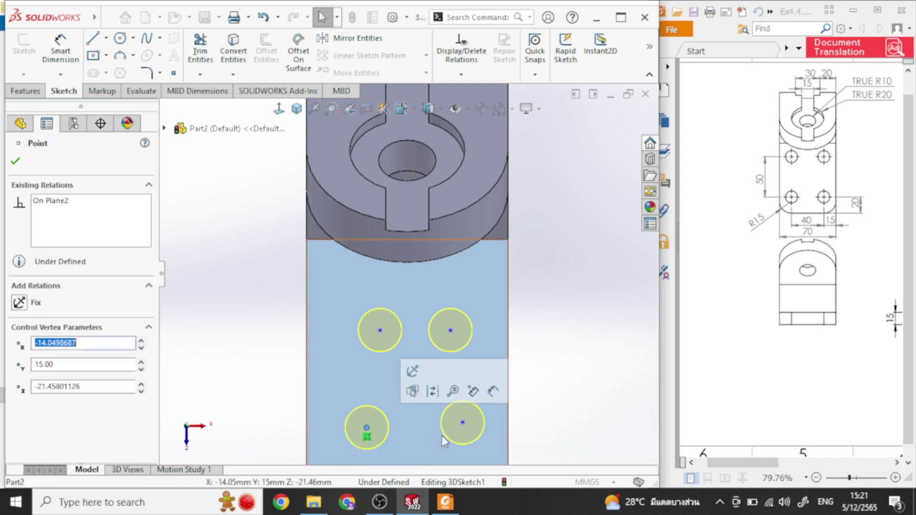
left_click(462, 422, "ctrl")
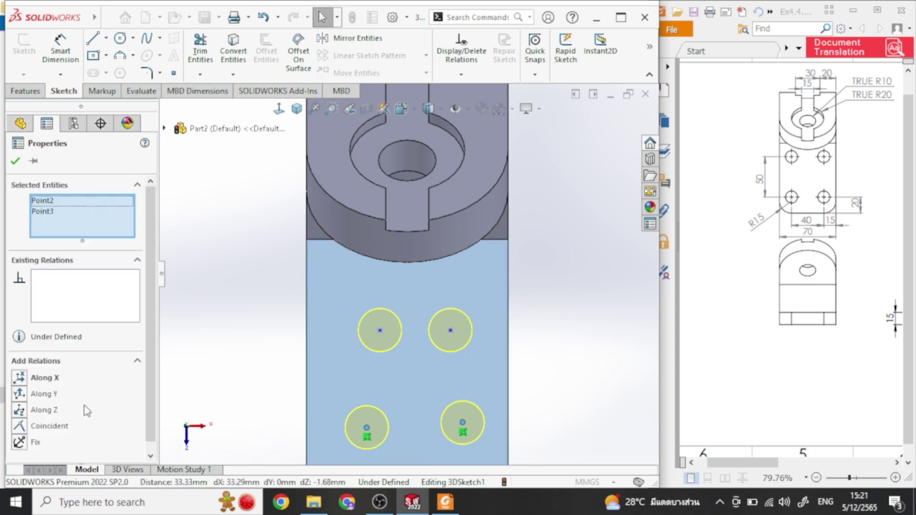
left_click(19, 380)
mouse_move(49, 426)
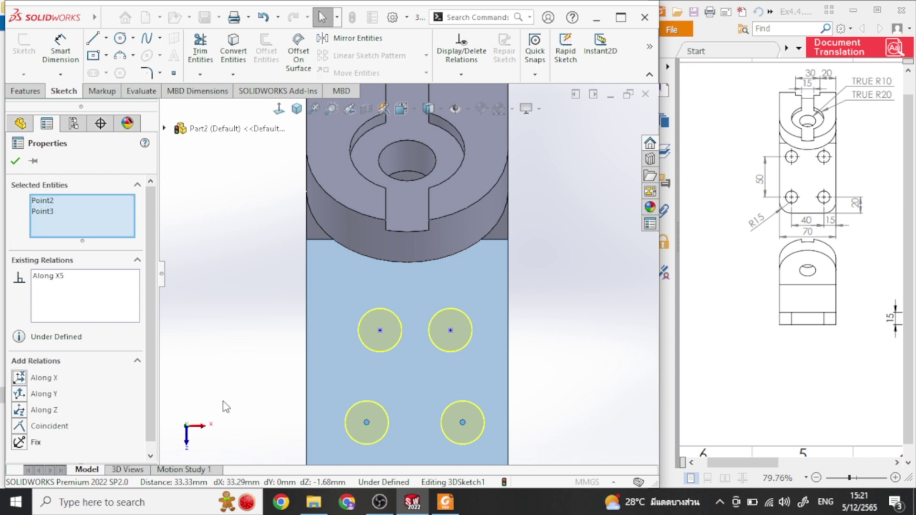
Align the left pair and the right pair of hole centres vertically.
left_click(380, 330)
left_click(367, 422, "ctrl")
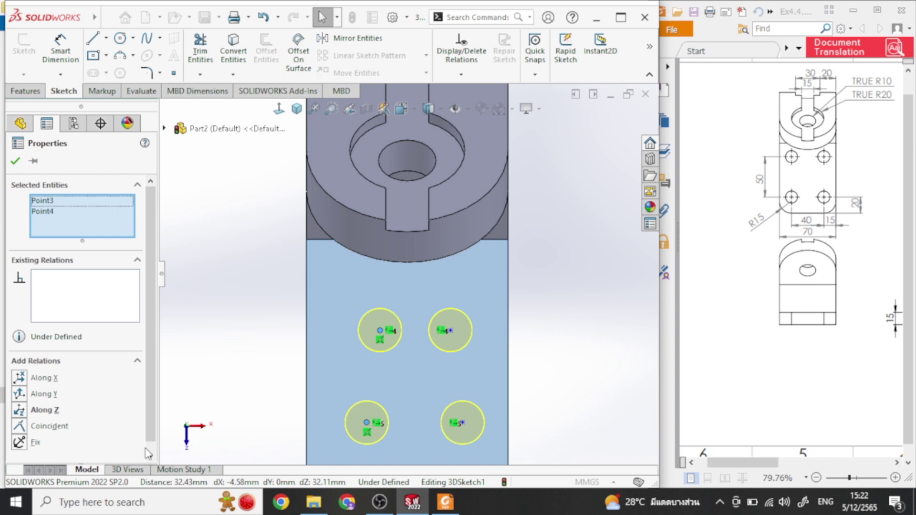
left_click(20, 412)
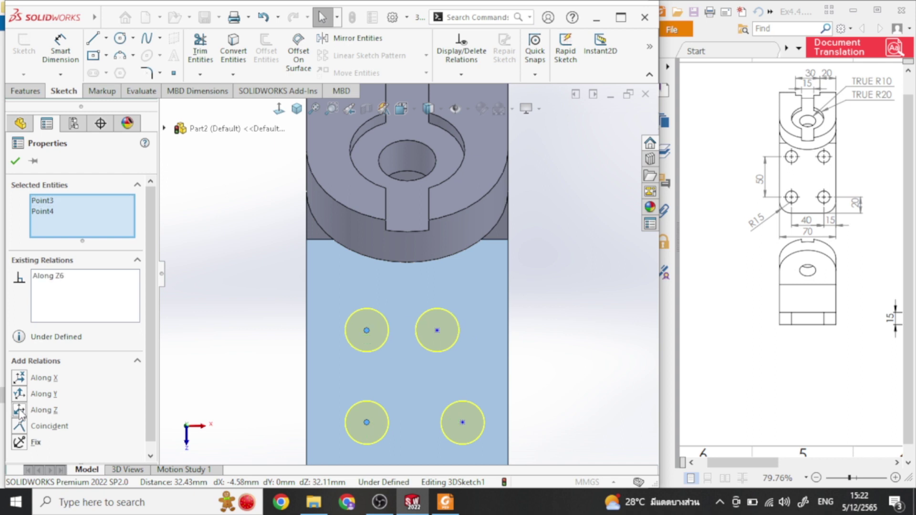
left_click(436, 331)
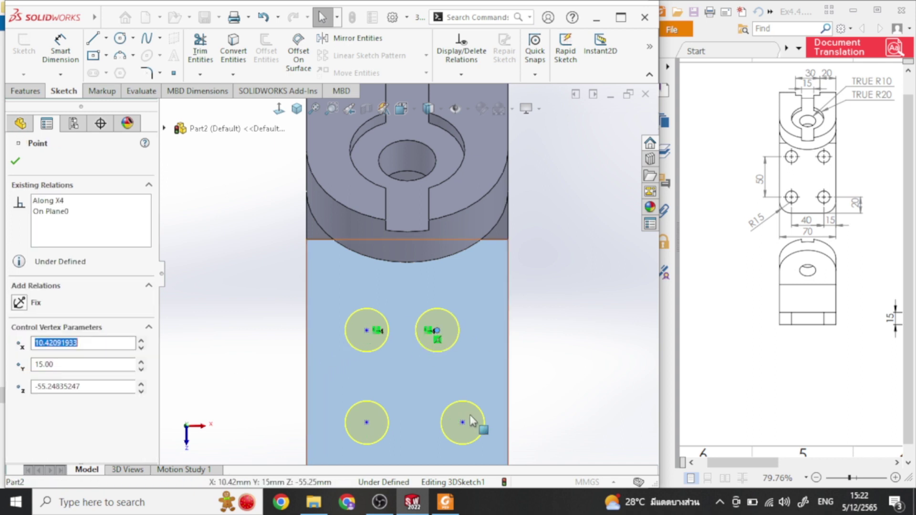
left_click(464, 422, "ctrl")
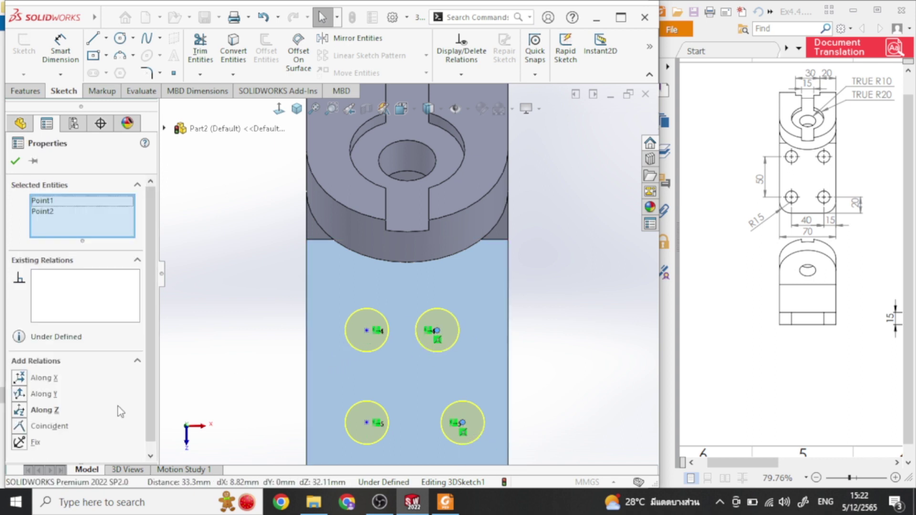
left_click(24, 411)
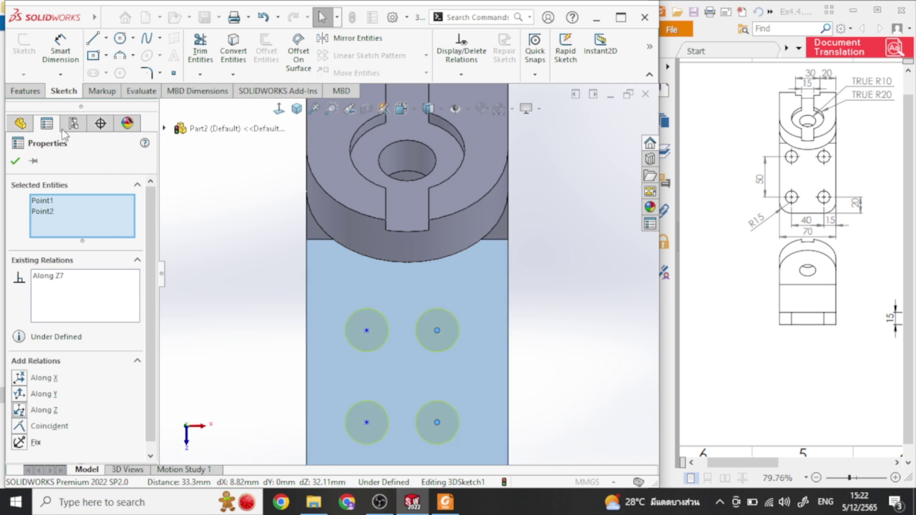
left_click(61, 47)
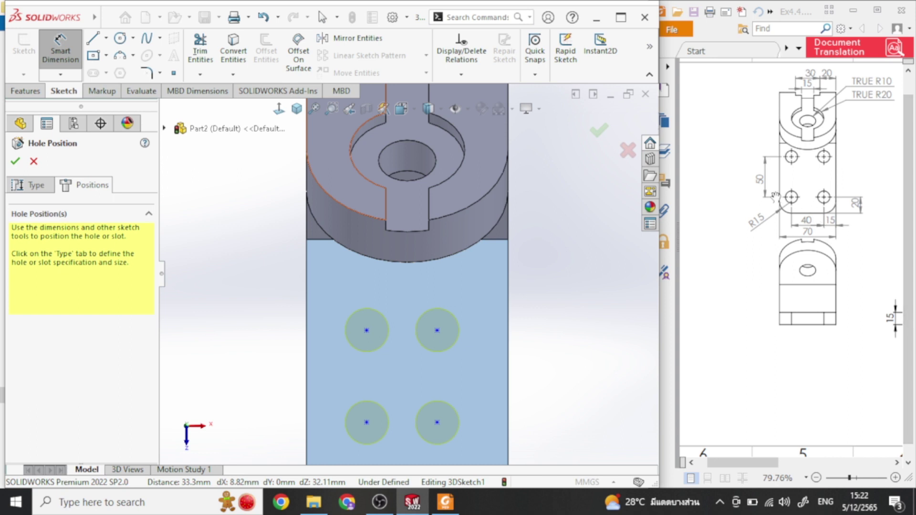
Dimension the right hole centres 50 mm apart vertically and the lower holes 20 mm above the bottom edge.
left_click(438, 330)
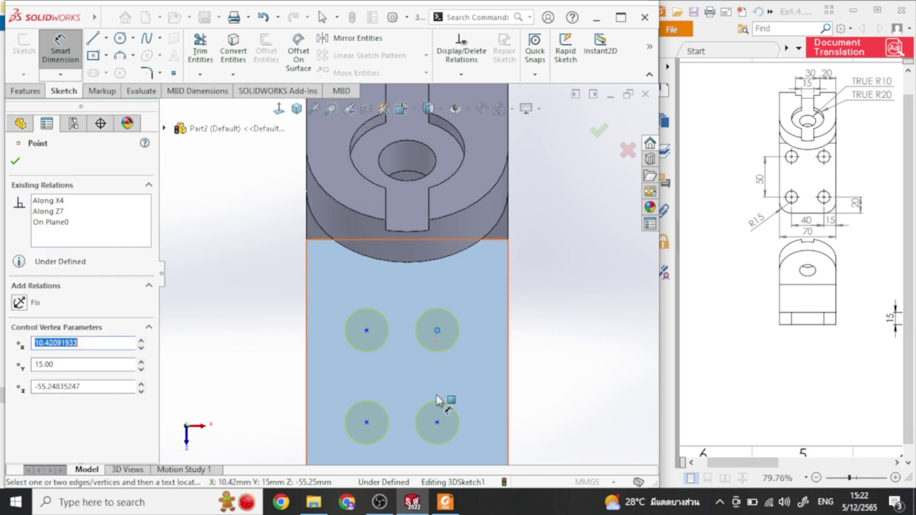
left_click(437, 422)
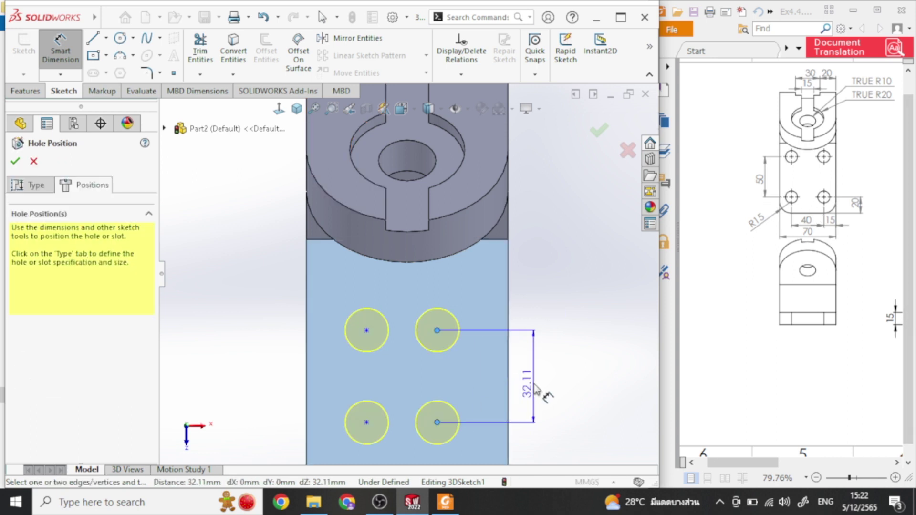
left_click(535, 389)
type("50")
key("Return")
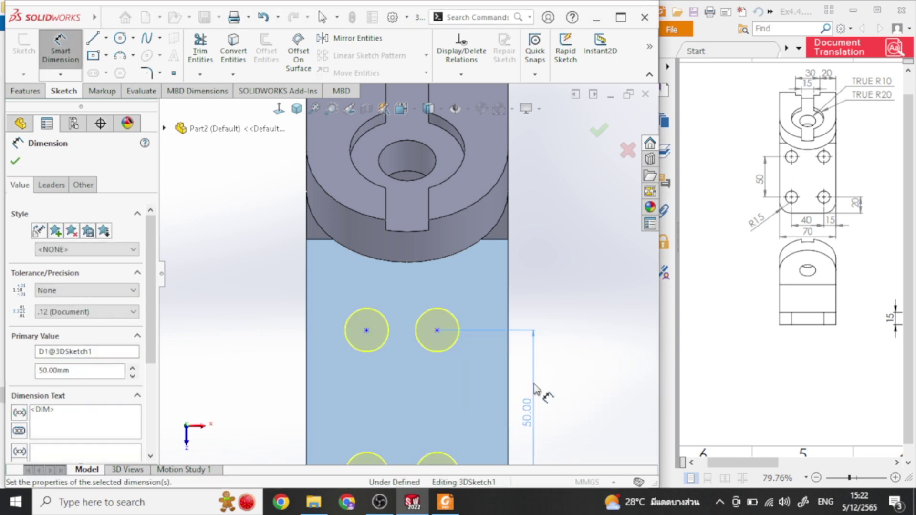
key("f")
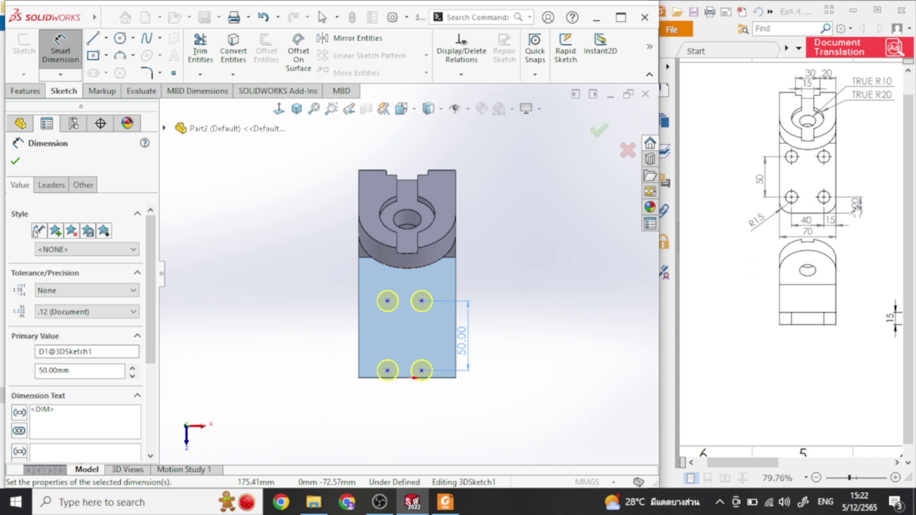
scroll(436, 393, "down", 3)
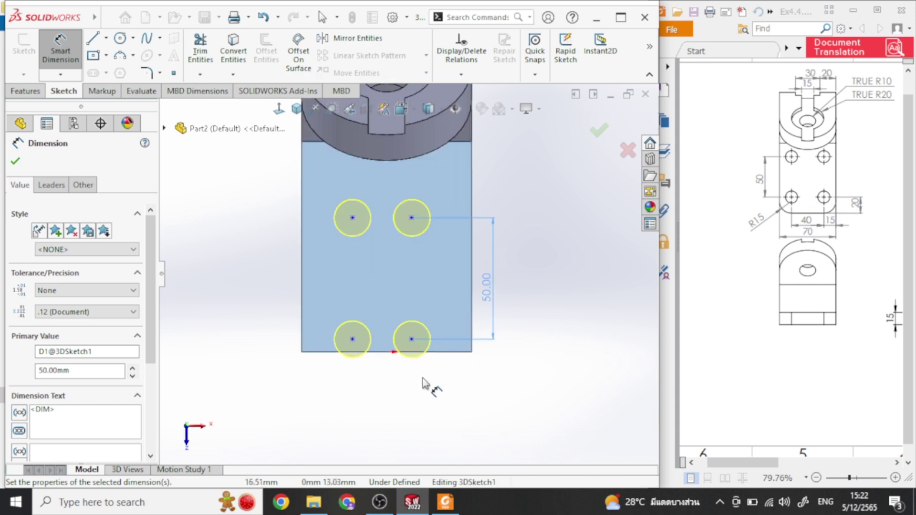
left_click(412, 341)
left_click(440, 352)
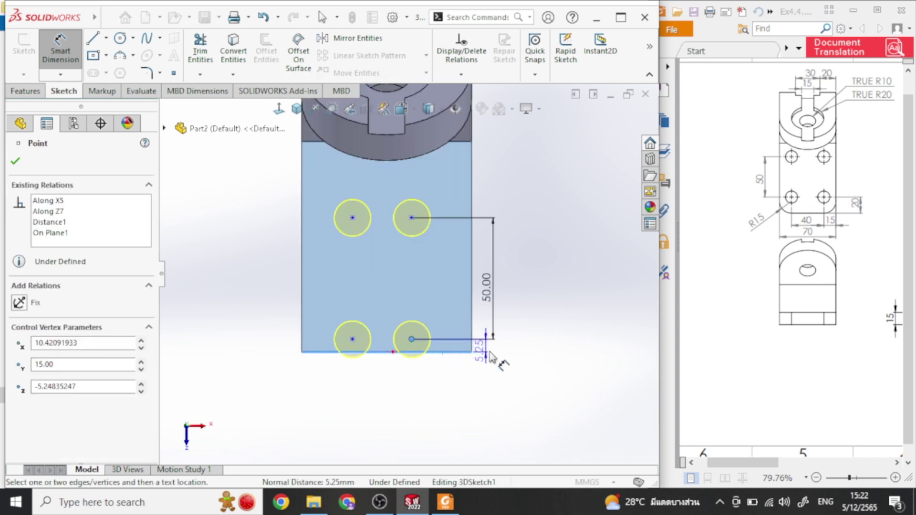
left_click(491, 357)
type("20")
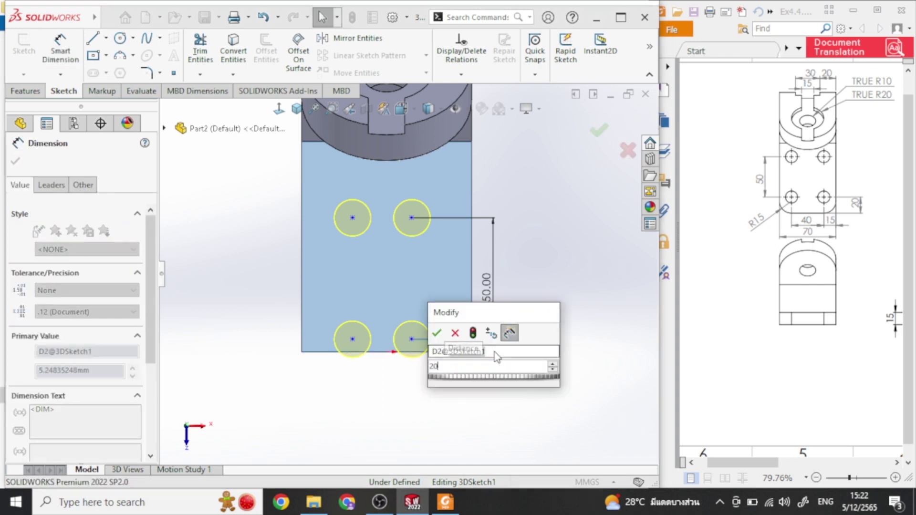
key("Return")
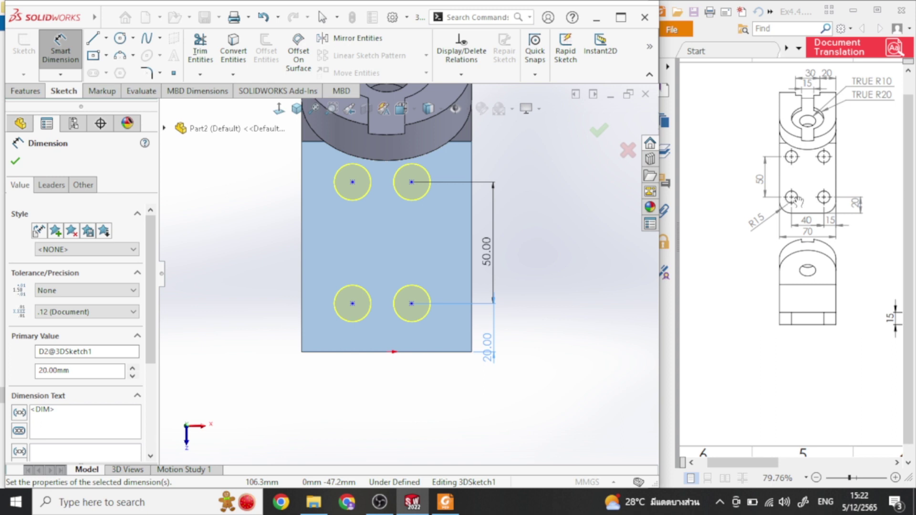
Space the lower hole centres 40 mm apart and place them 15 mm from the right edge.
left_click(412, 304)
left_click(352, 304)
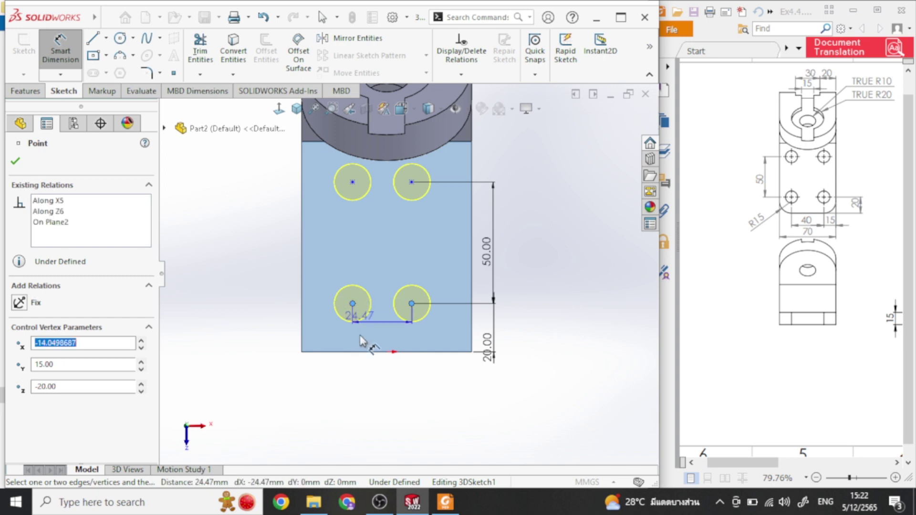
left_click(359, 370)
type("40")
key("Return")
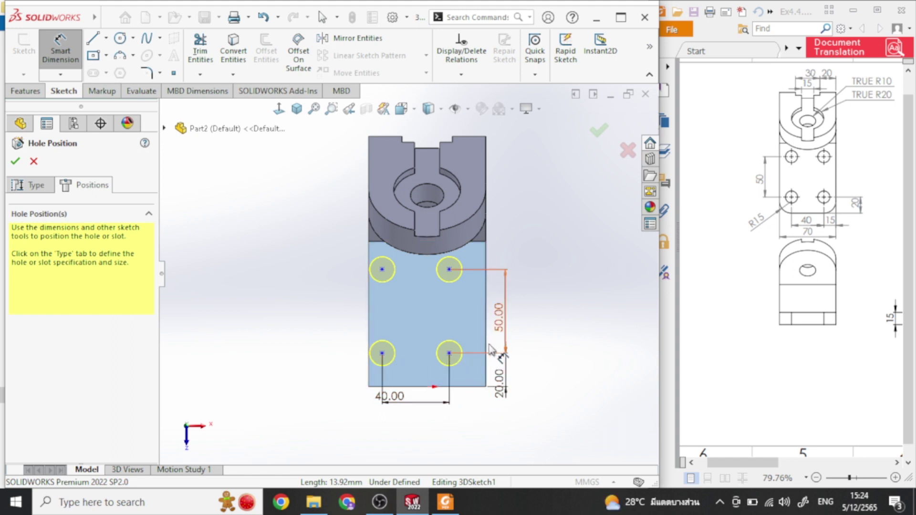
left_click(449, 353)
left_click(485, 379)
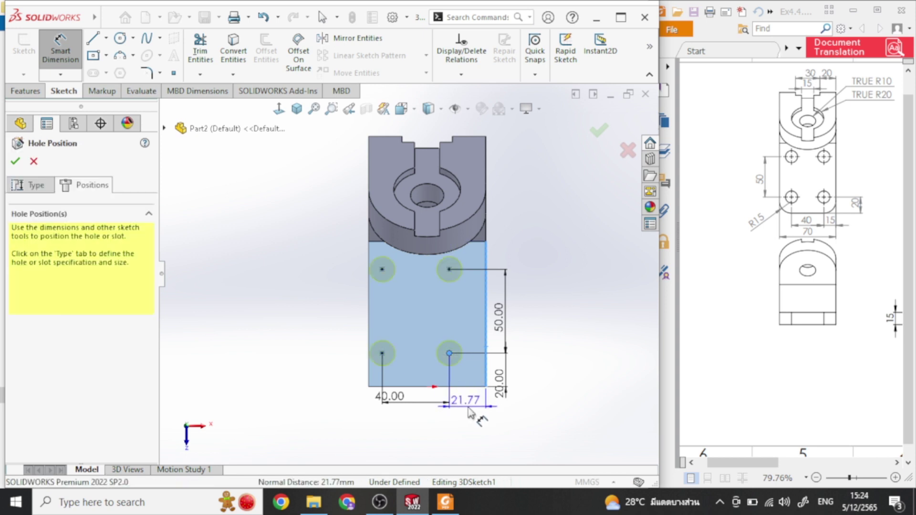
left_click(469, 413)
type("15")
key("Return")
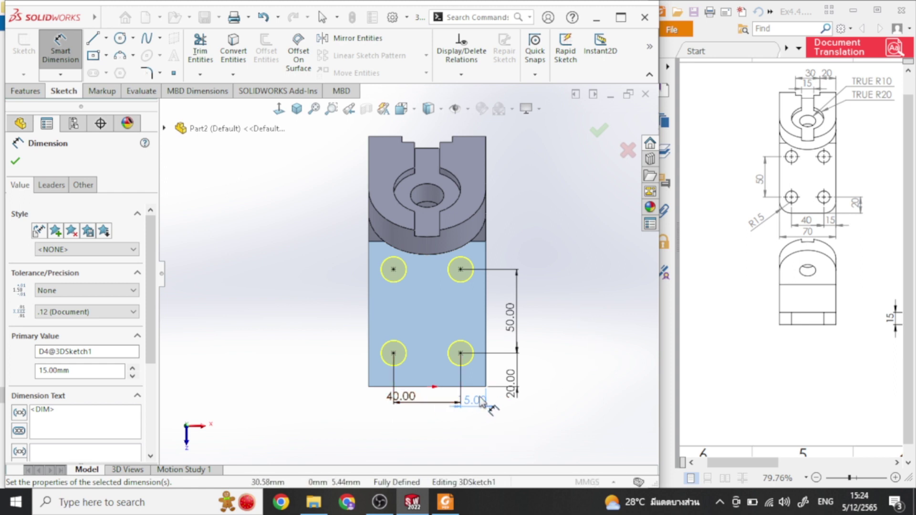
left_click(19, 165)
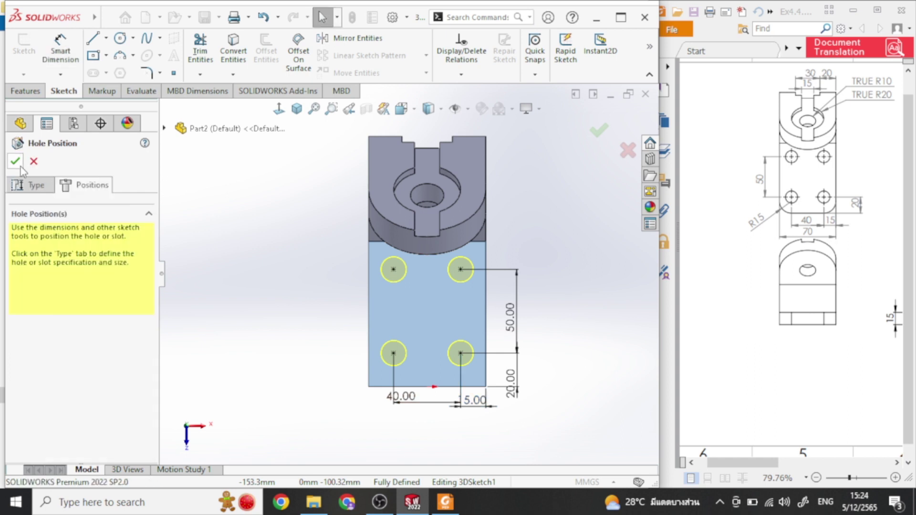
Accept Hole Position to cut the four Ø15 through holes, then return to the isometric view.
left_click(15, 162)
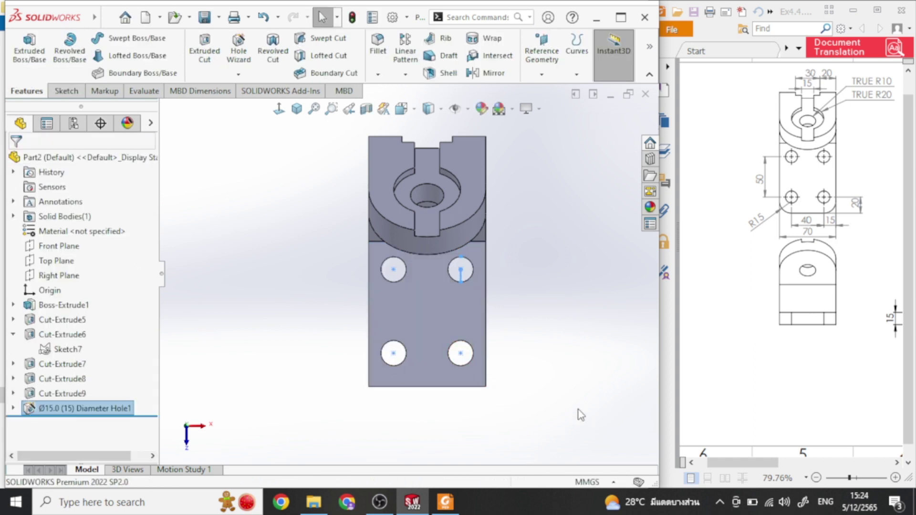
middle_click_drag(548, 351, 528, 293)
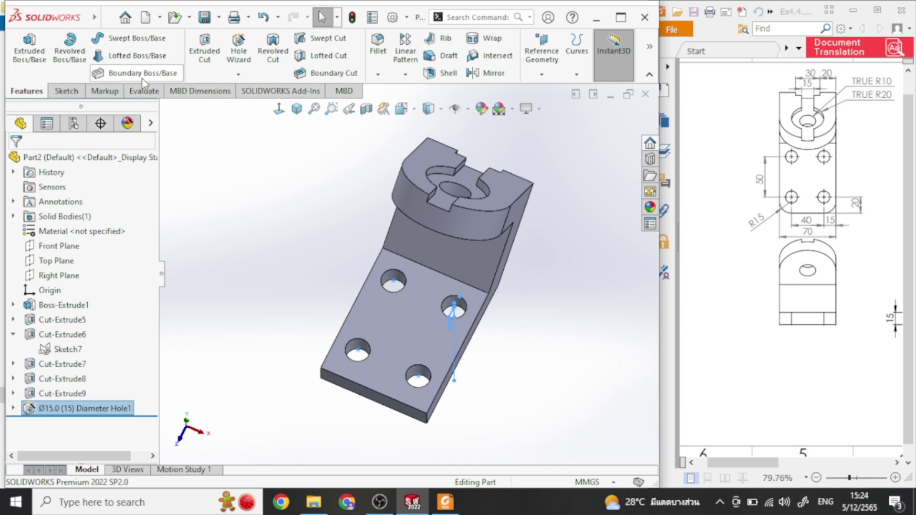
left_click(296, 109)
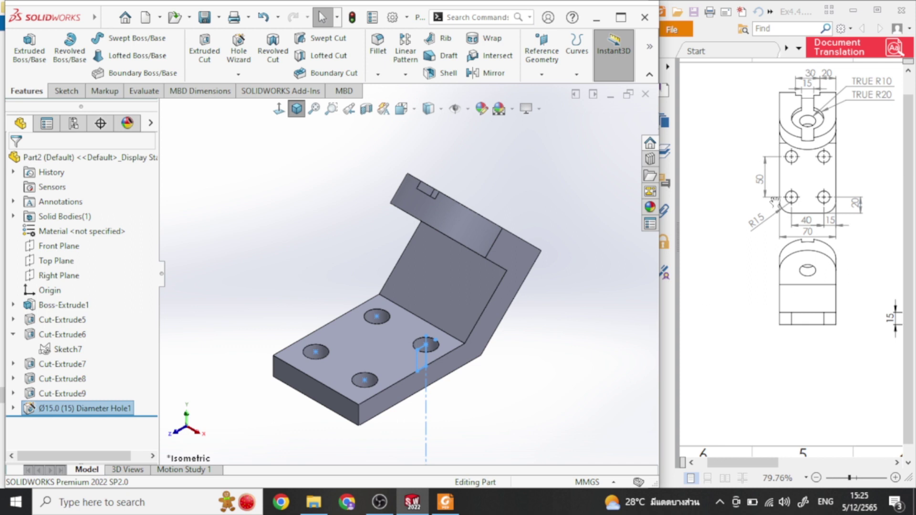
Start a fillet with its radius set to 15 mm.
left_click(379, 50)
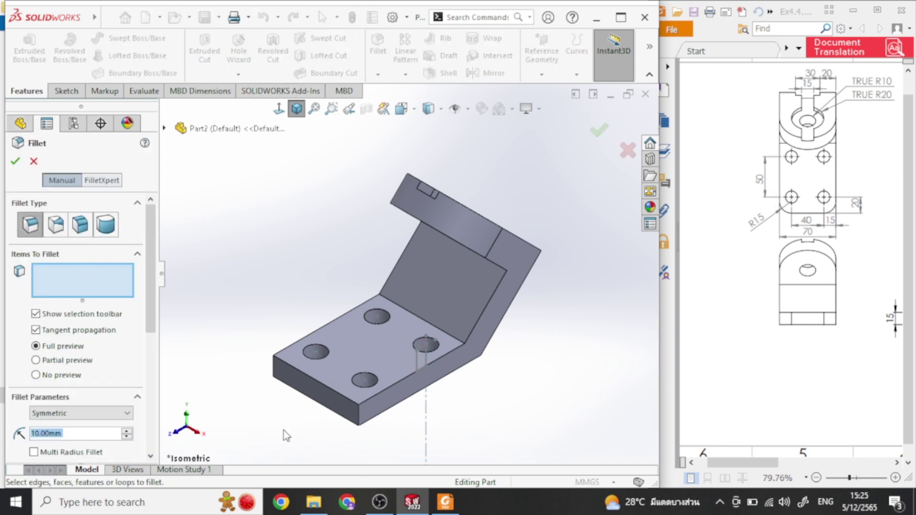
scroll(46, 281, "down", 3)
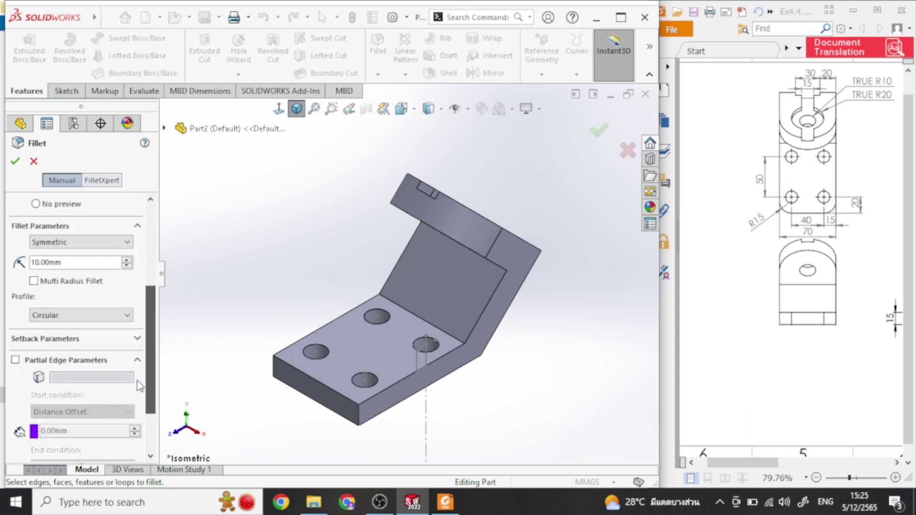
left_click_drag(66, 264, 18, 263)
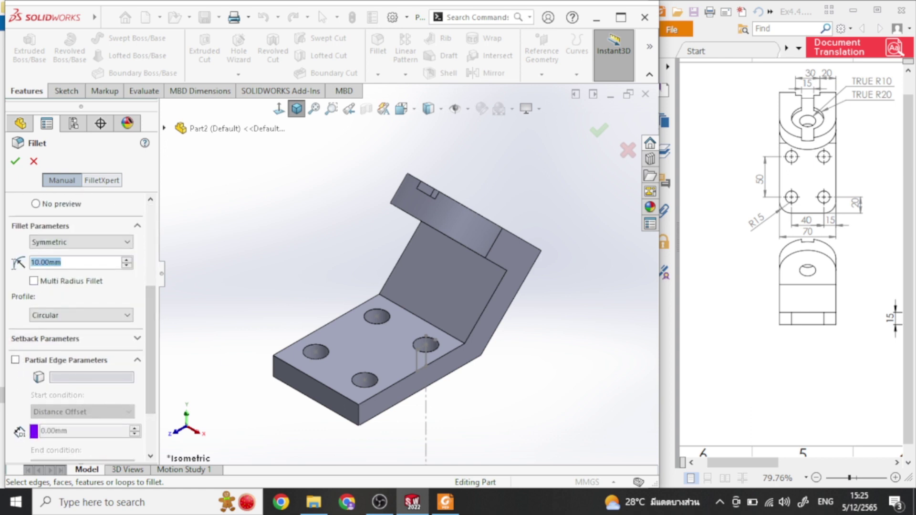
type("15")
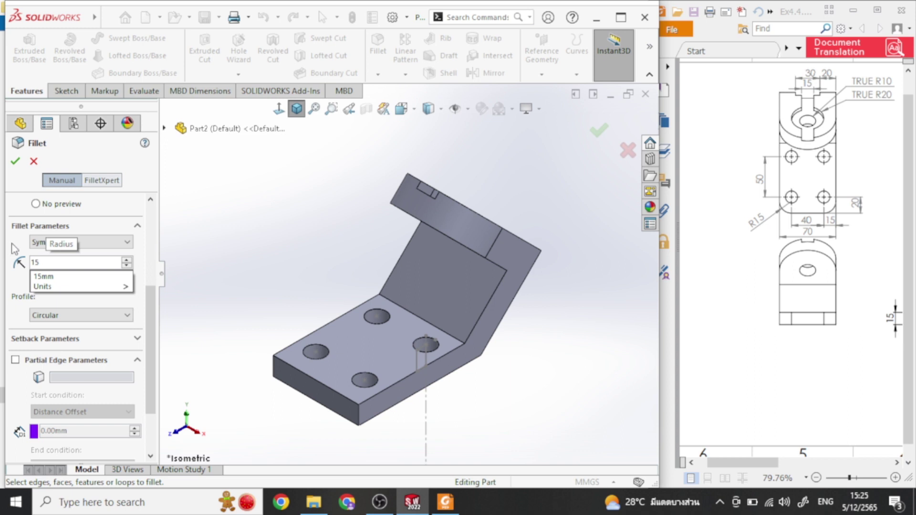
key("Return")
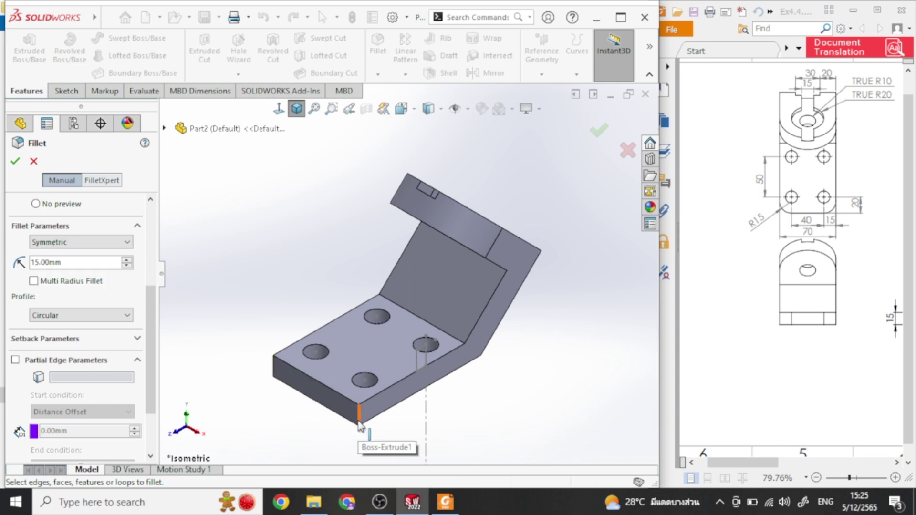
Select the front outer base corner edge, removing the side face picked by mistake.
left_click(359, 420)
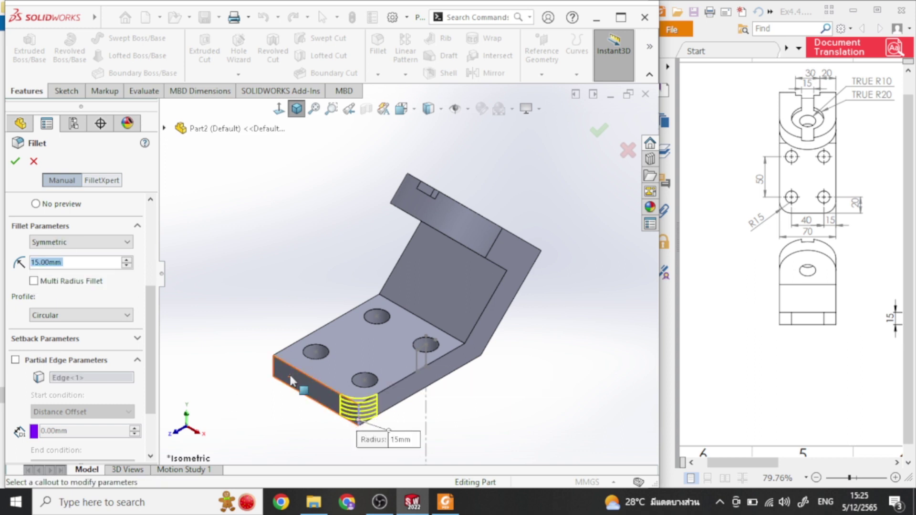
middle_click_drag(292, 381, 327, 409)
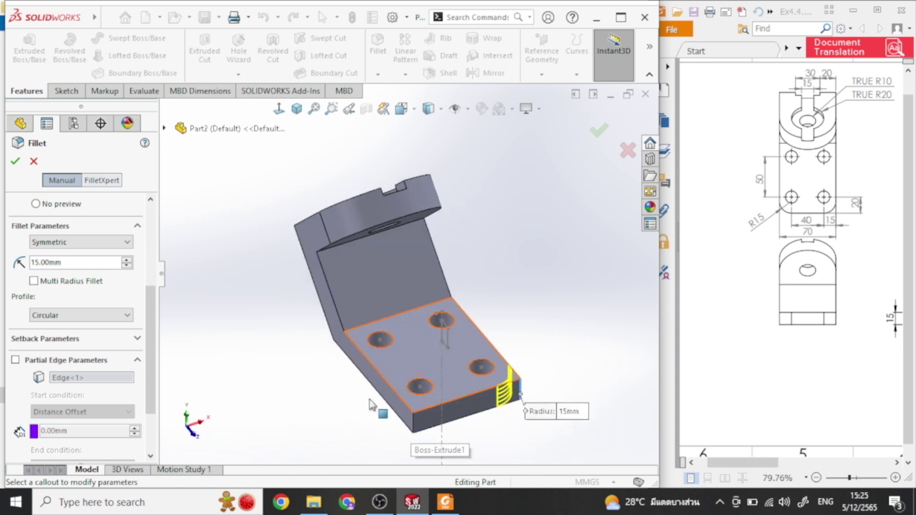
left_click(412, 429)
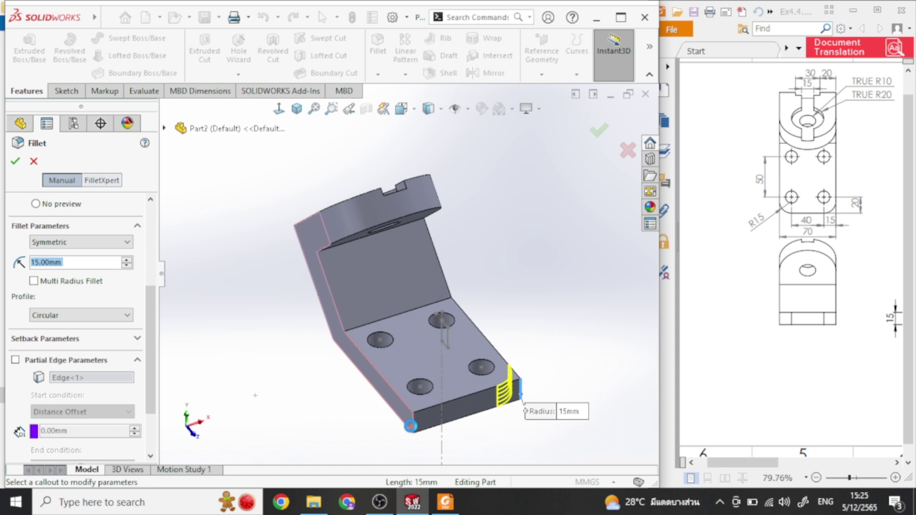
left_click(412, 429)
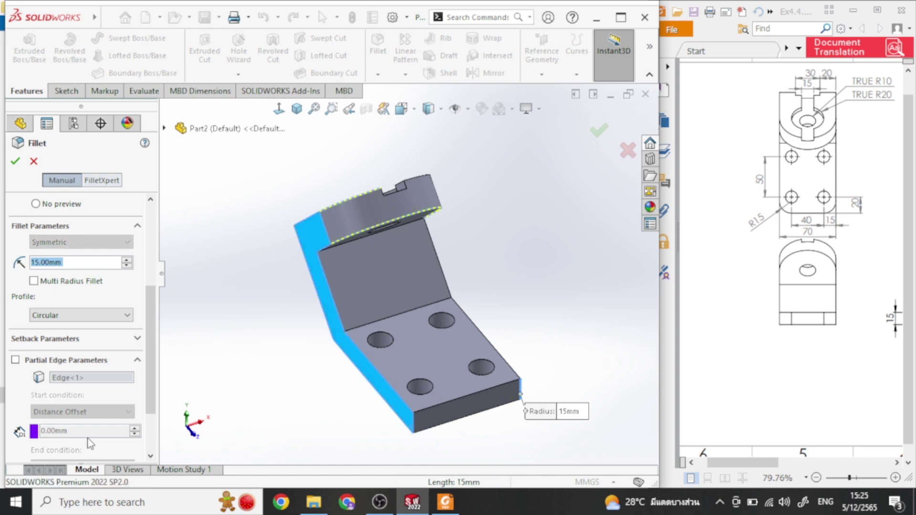
scroll(148, 329, "down", 4)
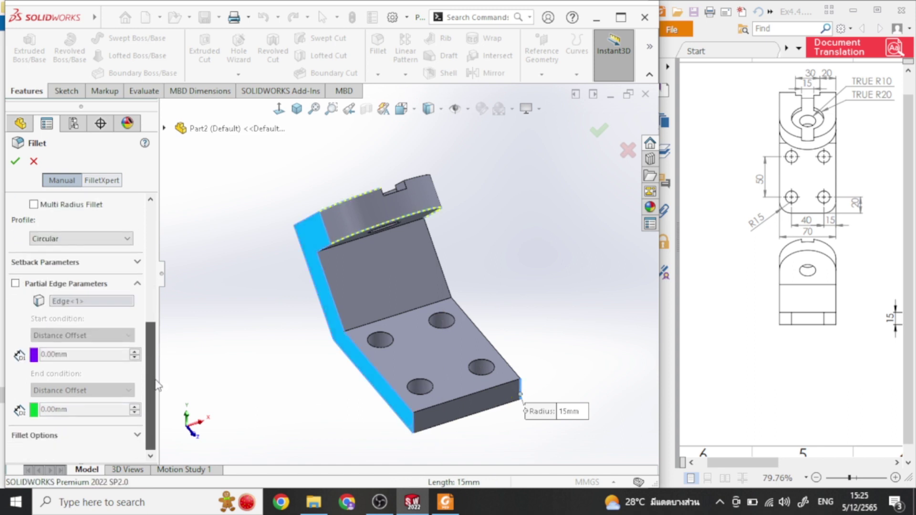
scroll(157, 380, "up", 6)
scroll(157, 380, "up", 6)
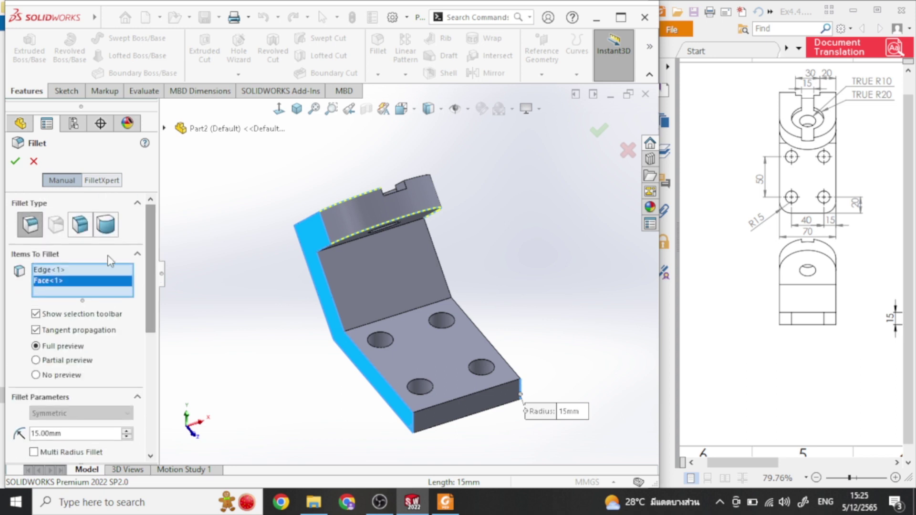
right_click(81, 292)
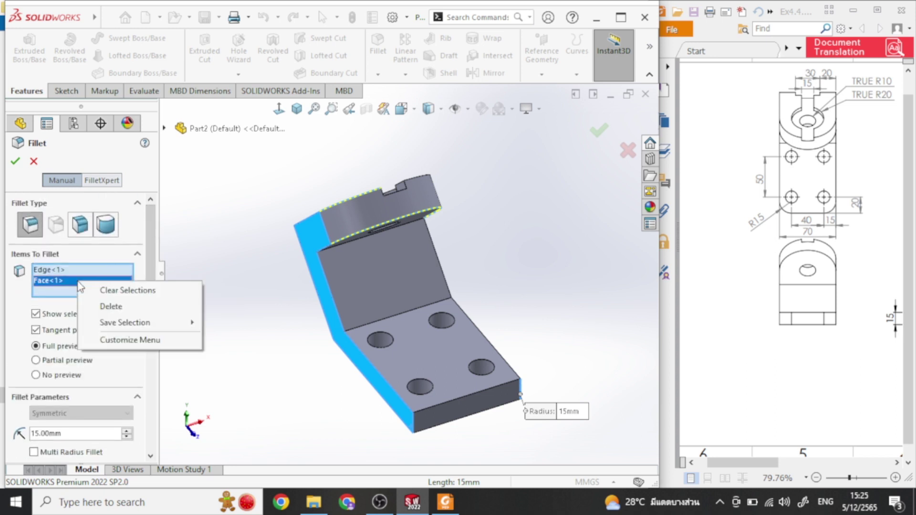
left_click(110, 305)
Add the far outer base corner edge and accept the 15 mm fillet.
mouse_move(363, 415)
middle_mouse_down()
mouse_move(323, 380)
mouse_move(348, 351)
middle_mouse_up()
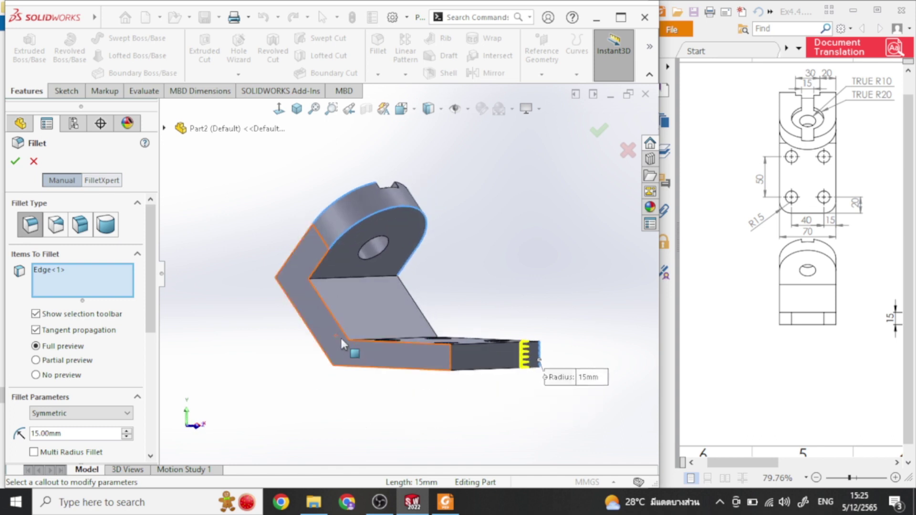
left_click(451, 366)
mouse_move(368, 399)
middle_mouse_down()
mouse_move(314, 481)
mouse_move(326, 451)
middle_mouse_up()
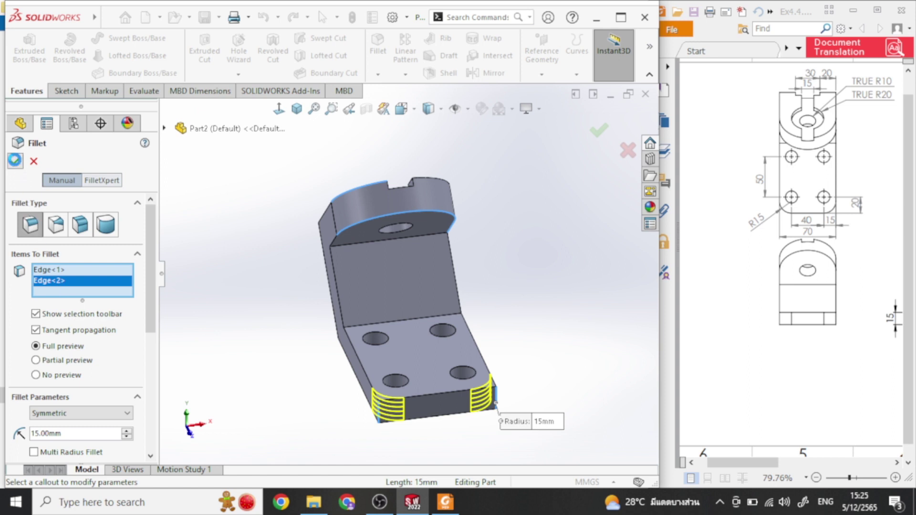
key("Return")
mouse_move(308, 424)
middle_mouse_down()
mouse_move(275, 407)
mouse_move(279, 460)
mouse_move(277, 425)
middle_mouse_up()
middle_click_drag(564, 381, 525, 379)
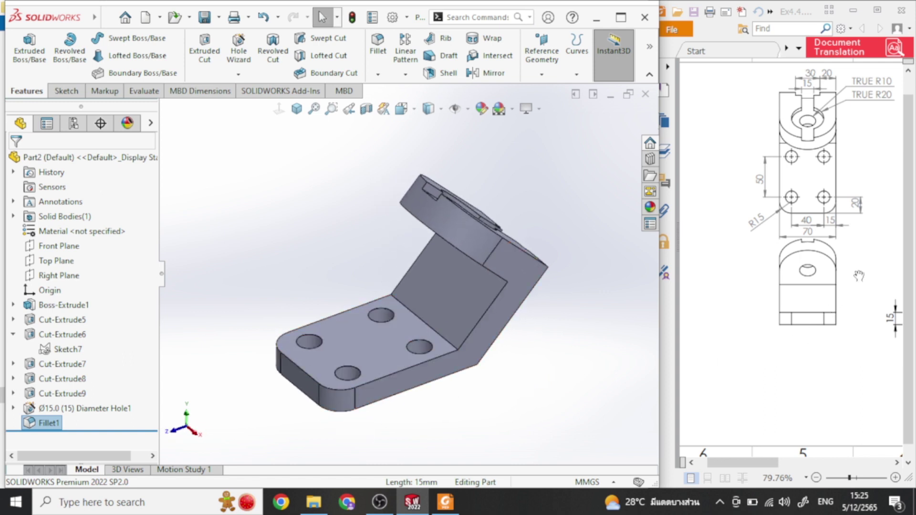
Pan the reference drawing to its angled side view, set the model isometric, and show the Evaluate tools.
mouse_move(859, 276)
left_mouse_down()
mouse_move(835, 291)
mouse_move(841, 286)
mouse_move(724, 274)
mouse_move(671, 334)
left_mouse_up()
mouse_move(764, 334)
left_mouse_down()
mouse_move(747, 290)
mouse_move(741, 310)
mouse_move(815, 304)
left_mouse_up()
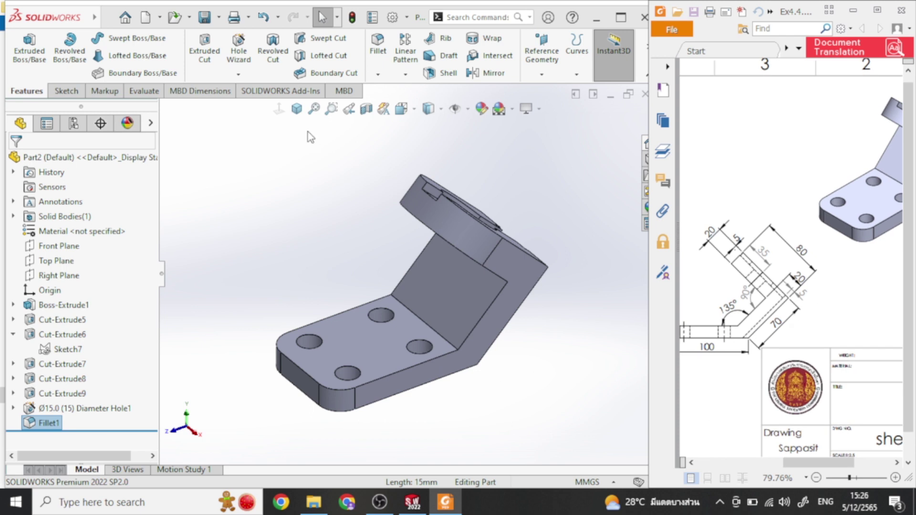
left_click(296, 109)
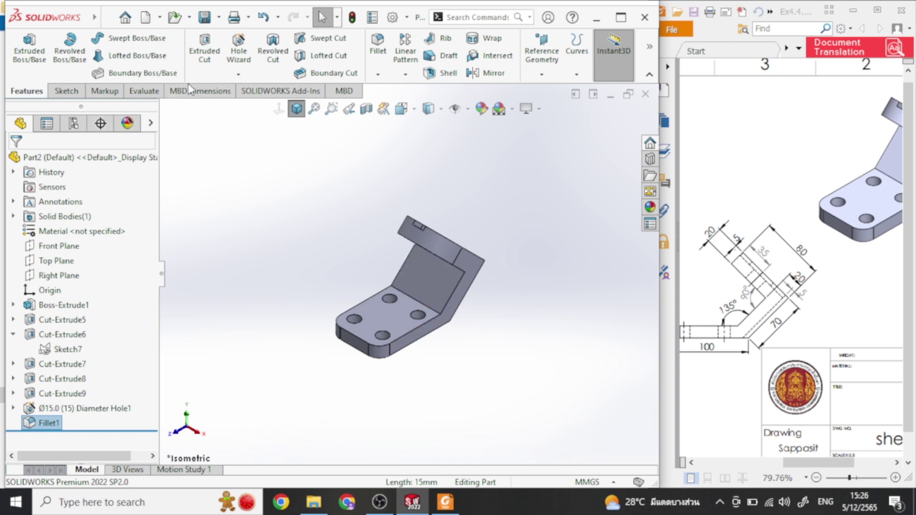
left_click(146, 91)
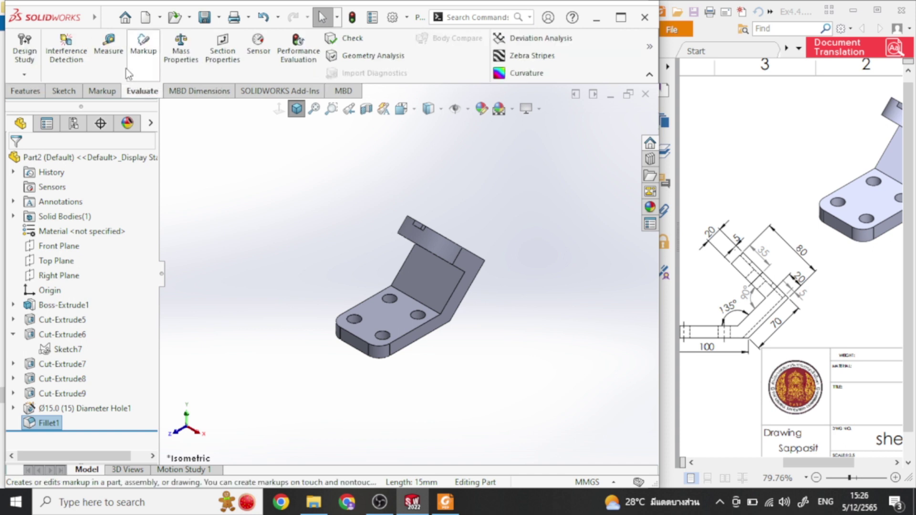
Show the bracket's Mass Properties from the Evaluate tools.
left_click(183, 62)
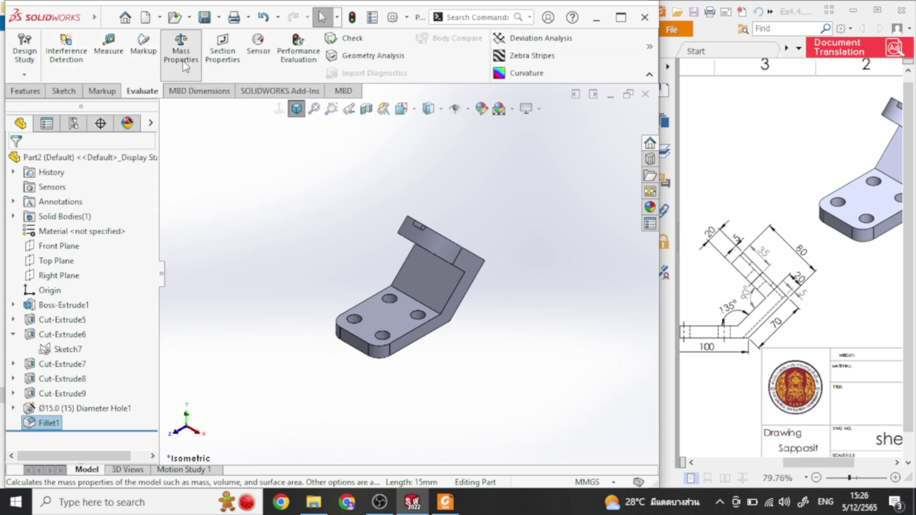